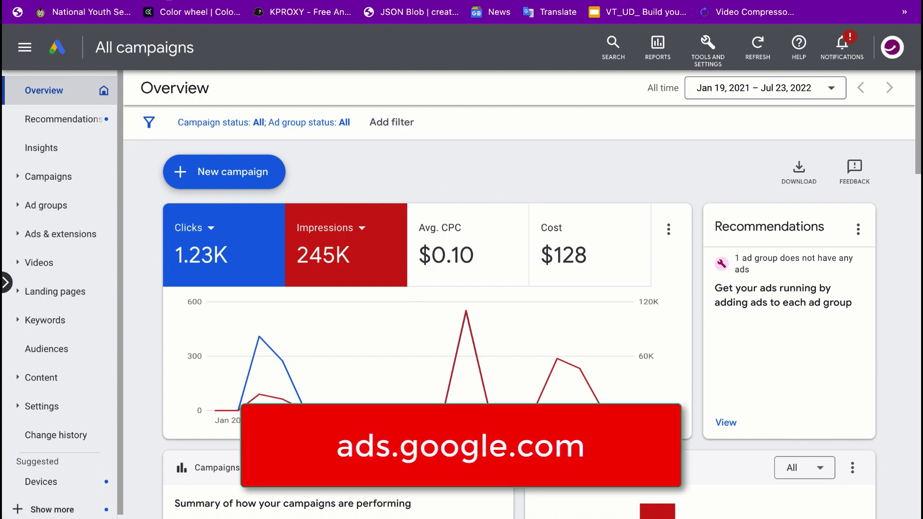
# Start a new campaign and choose to create it without a goal's guidance.
pyautogui.click(460, 162)
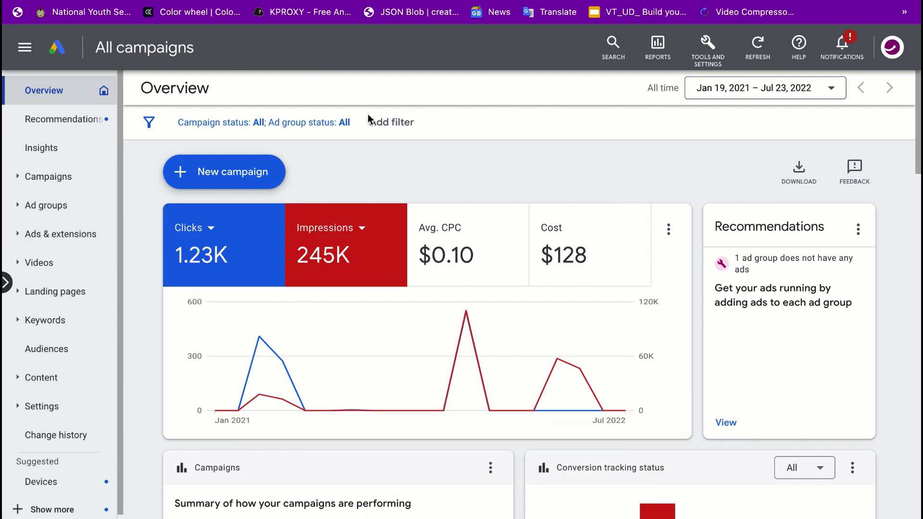
pyautogui.click(248, 177)
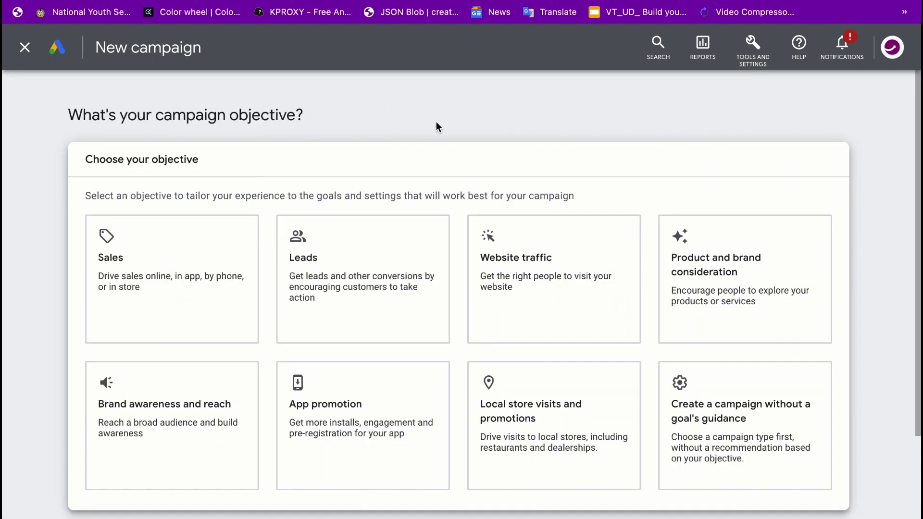
pyautogui.moveTo(70, 115); pyautogui.dragTo(321, 119)
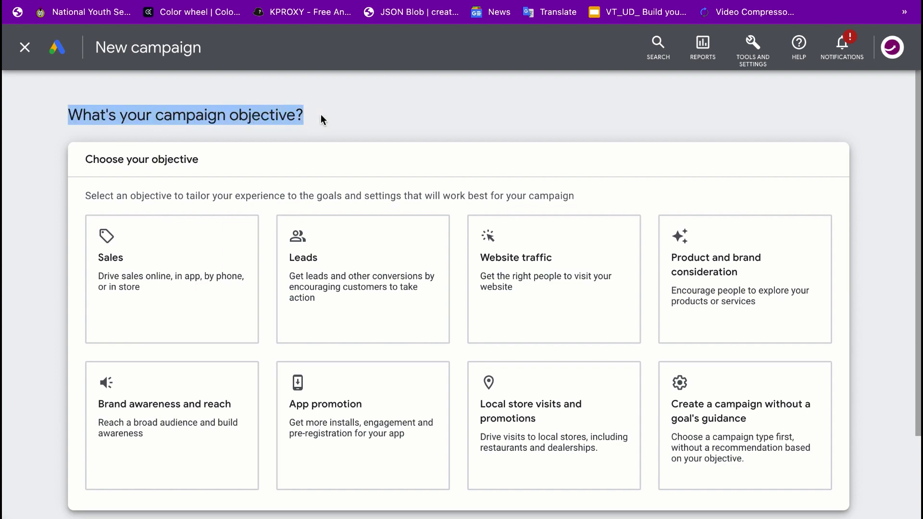
pyautogui.scroll(-2, 511, 135)
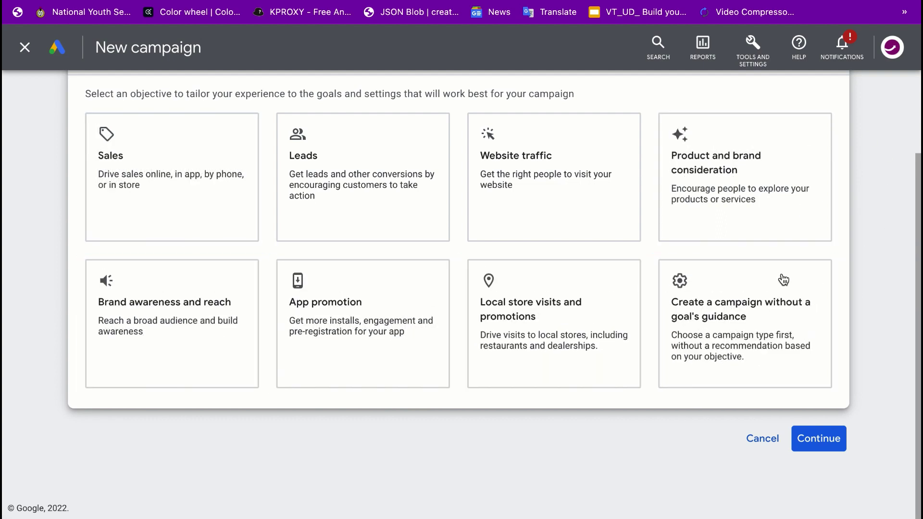
pyautogui.click(731, 326)
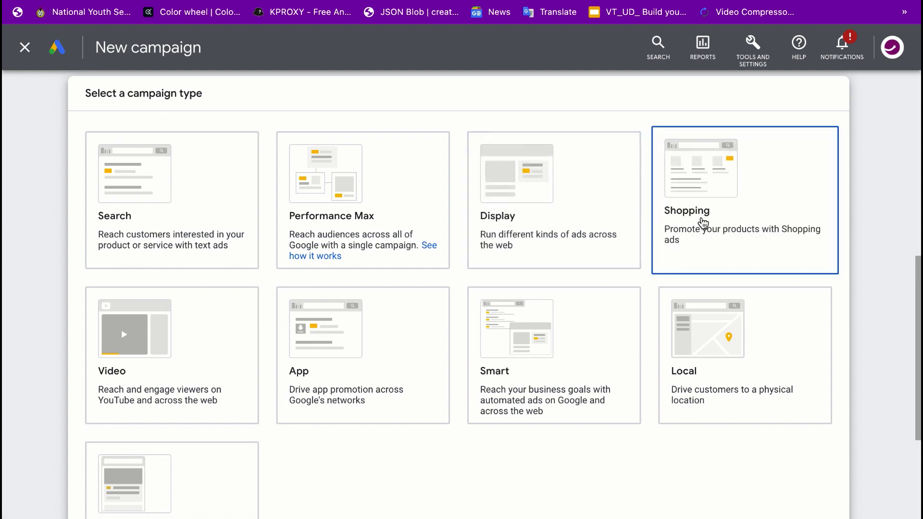
# Choose the Video campaign type with the Custom video campaign subtype and continue to the campaign settings.
pyautogui.scroll(-2, 82, 449)
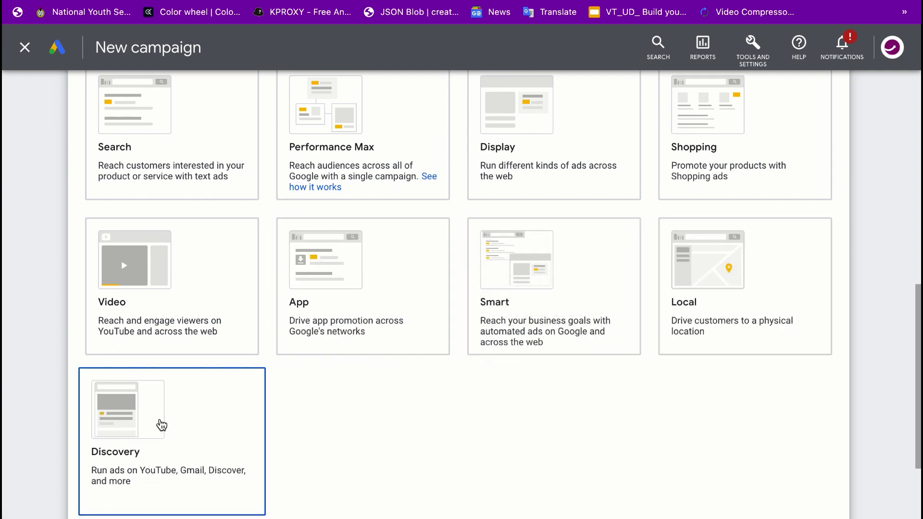
pyautogui.scroll(-3, 161, 425)
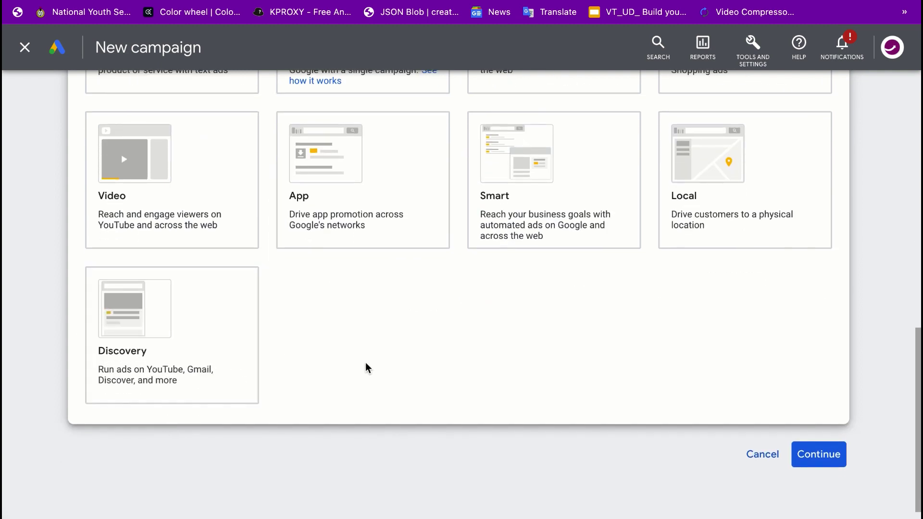
pyautogui.scroll(3, 367, 368)
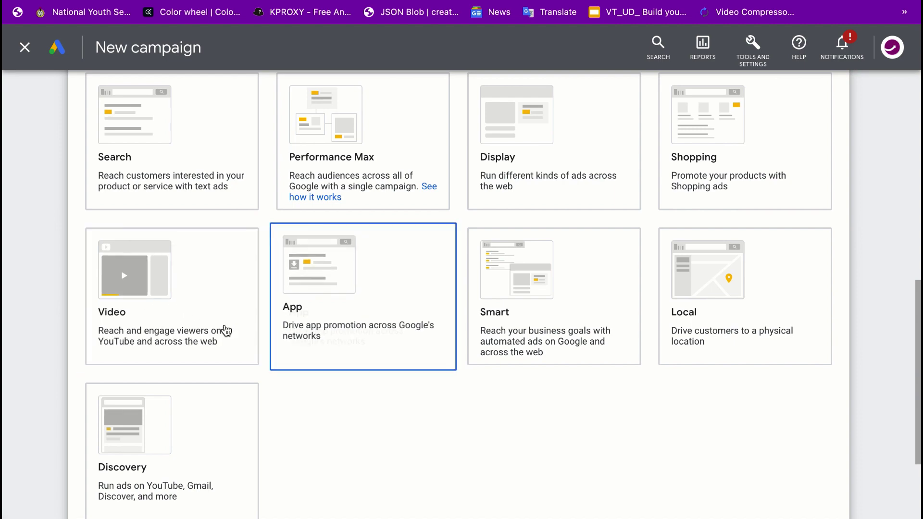
pyautogui.click(189, 303)
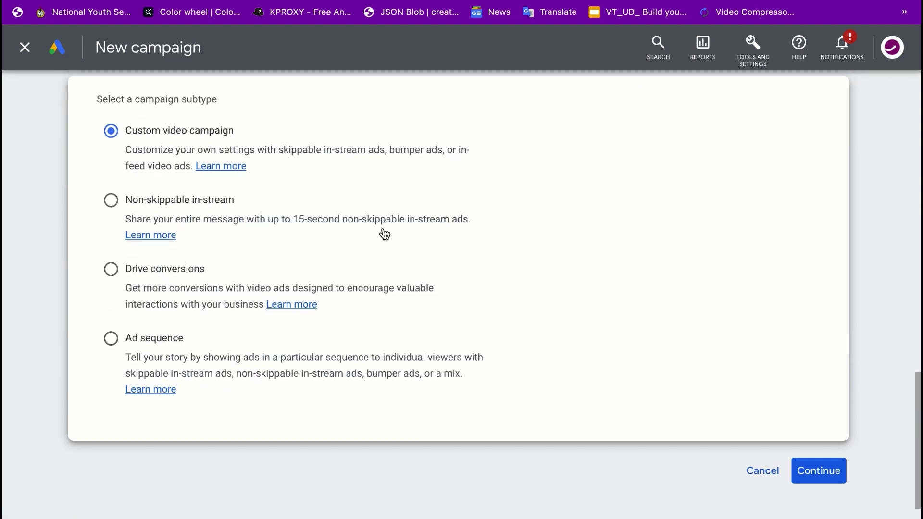
pyautogui.scroll(1, 384, 233)
pyautogui.scroll(1, 384, 234)
pyautogui.scroll(-1, 173, 253)
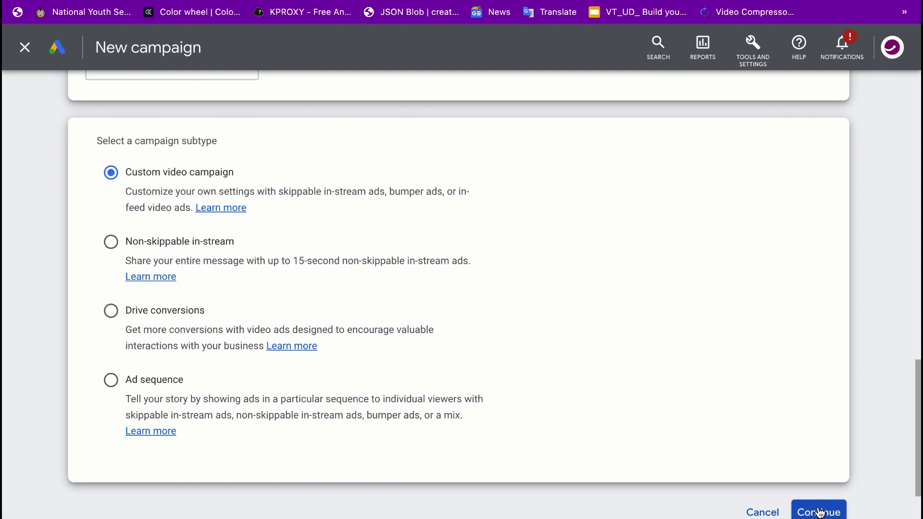
pyautogui.scroll(-3, 818, 511)
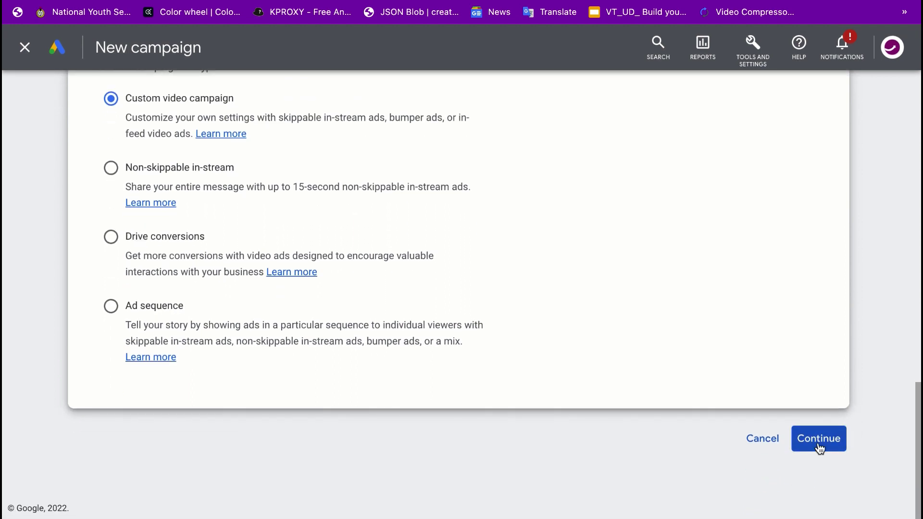
pyautogui.click(818, 443)
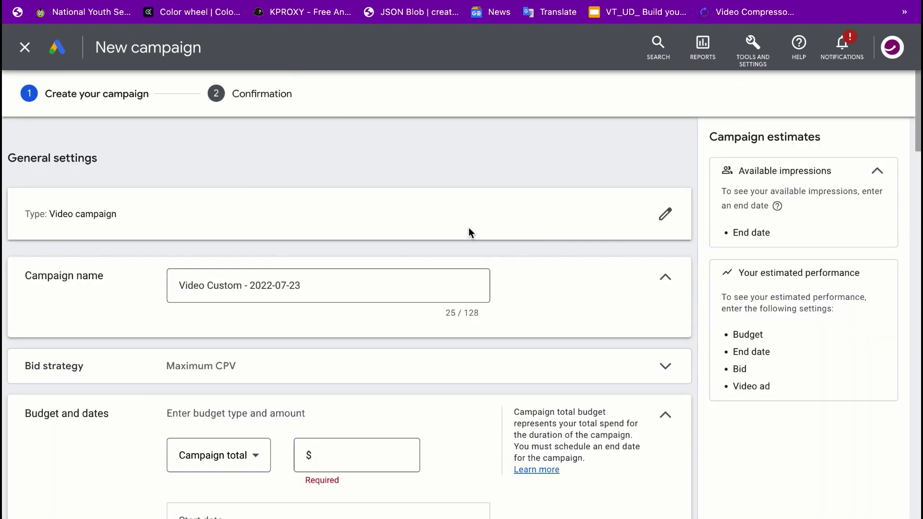
# Add "Affiliate Optin Campaign" in front of the default campaign name "Video Custom - 2022-07-23".
pyautogui.scroll(-2, 281, 261)
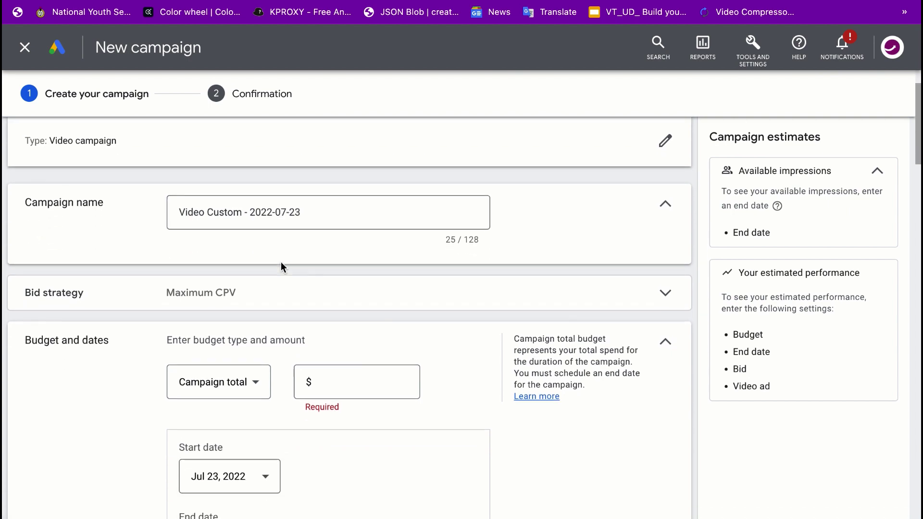
pyautogui.click(181, 215)
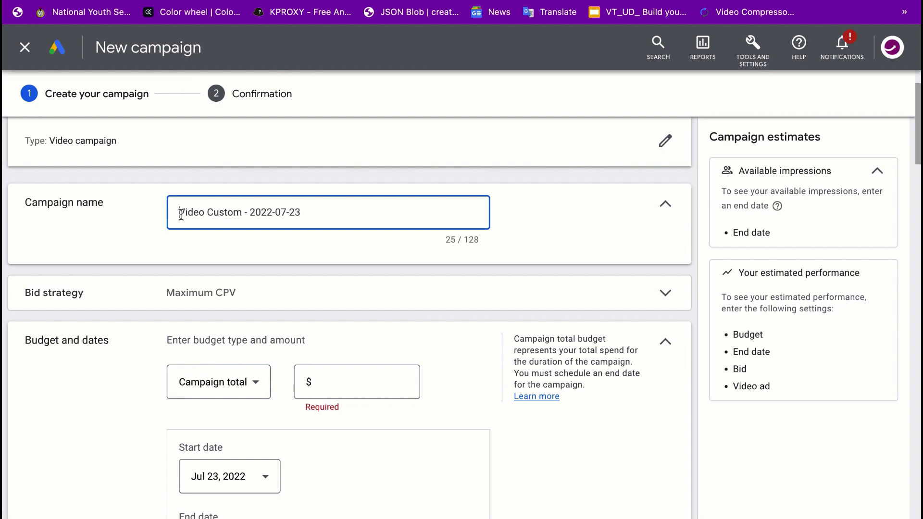
pyautogui.write('Aff')
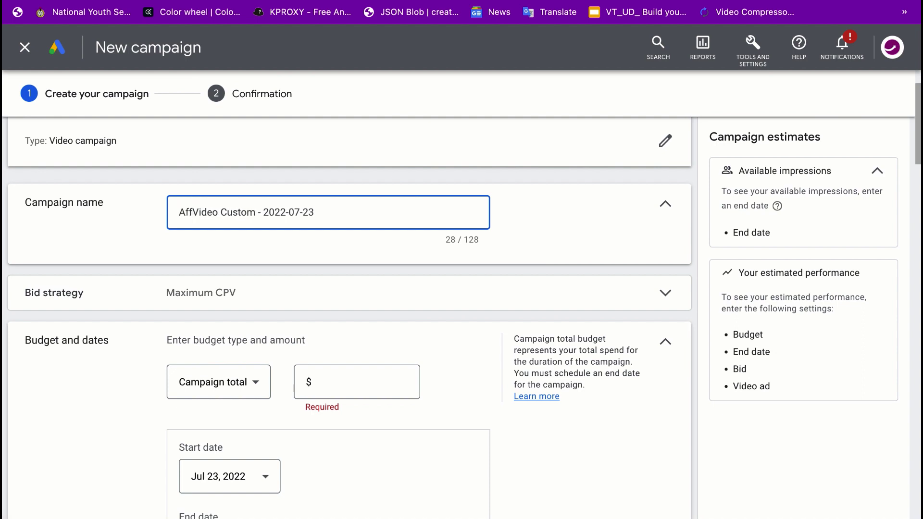
pyautogui.write('iliate ')
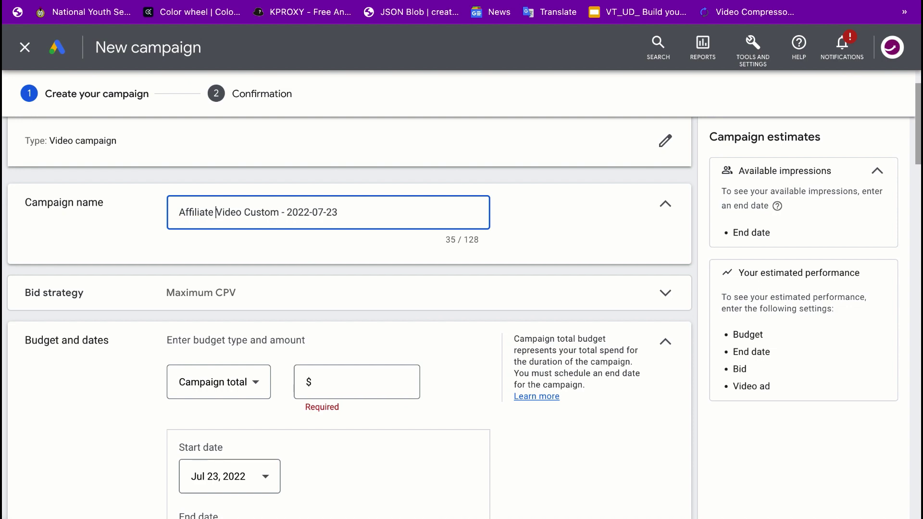
pyautogui.write('Opti')
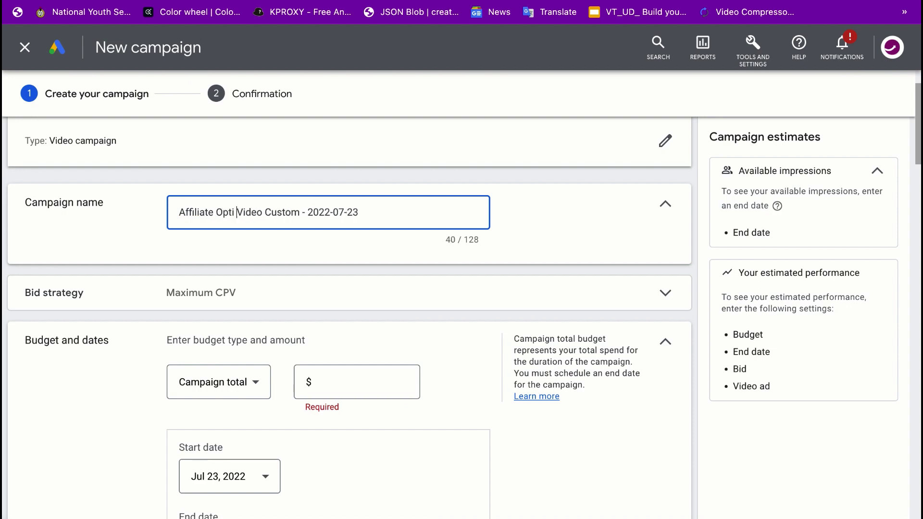
pyautogui.press('BackSpace')
pyautogui.write('n Cam')
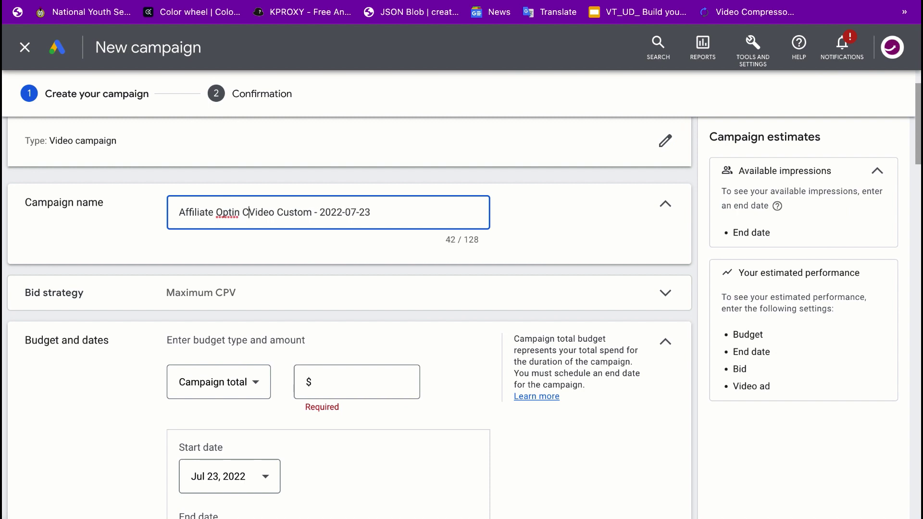
pyautogui.write('paign')
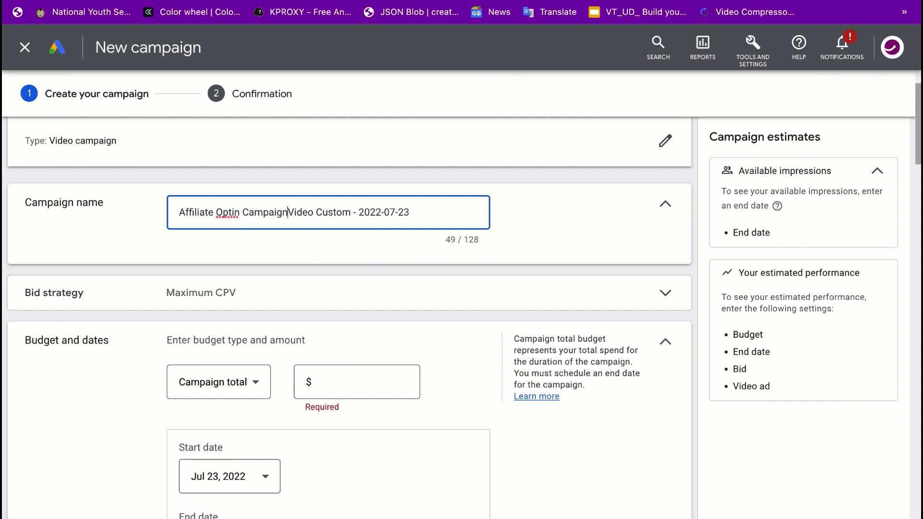
pyautogui.click(229, 212)
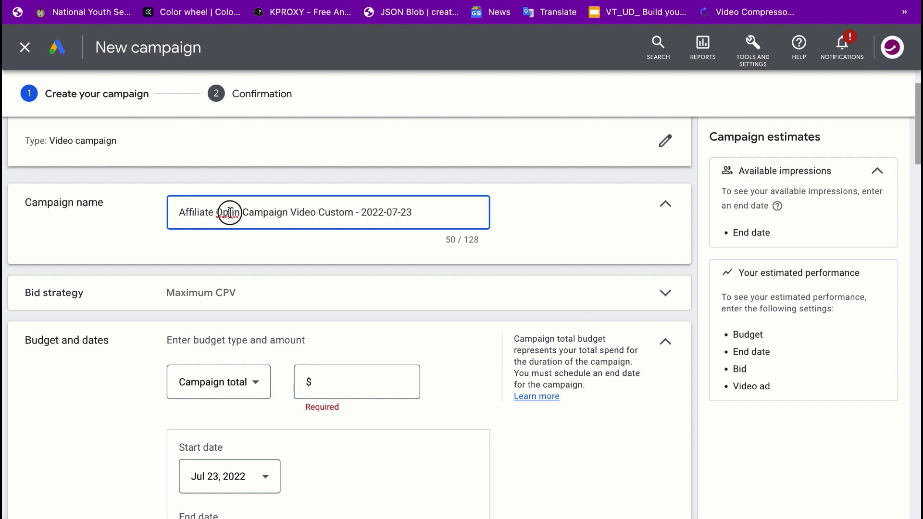
pyautogui.click(349, 212)
pyautogui.moveTo(413, 208)
pyautogui.mouseDown()
pyautogui.moveTo(265, 212)
pyautogui.moveTo(423, 208)
pyautogui.mouseUp()
# Review the available bid strategies and leave the campaign on Maximum CPV.
pyautogui.scroll(-2, 544, 226)
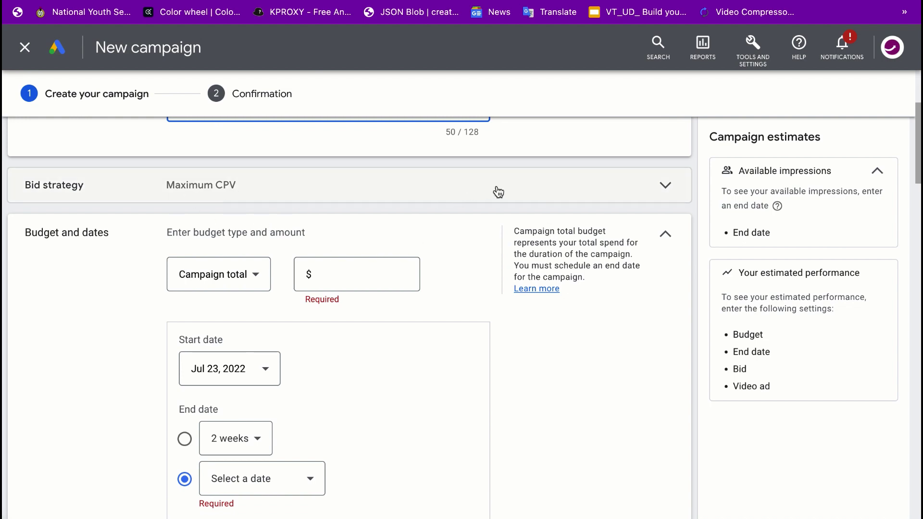
pyautogui.click(666, 185)
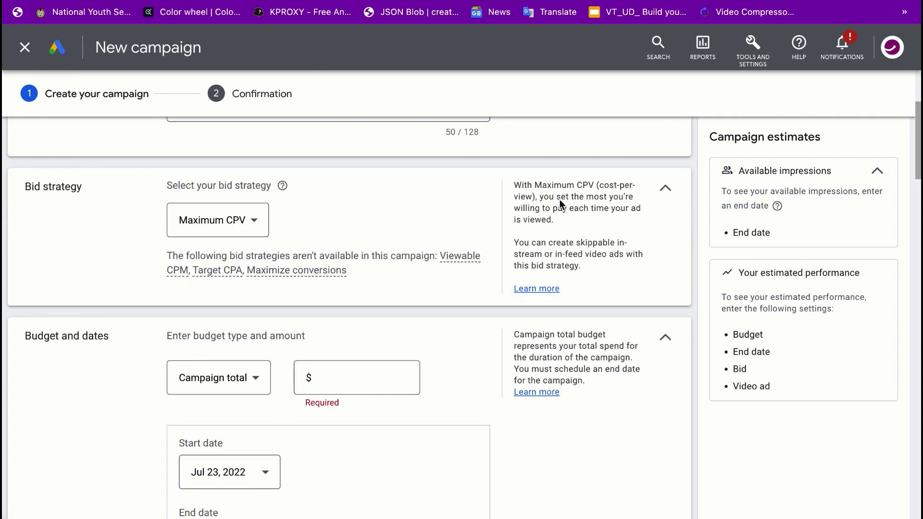
pyautogui.click(259, 227)
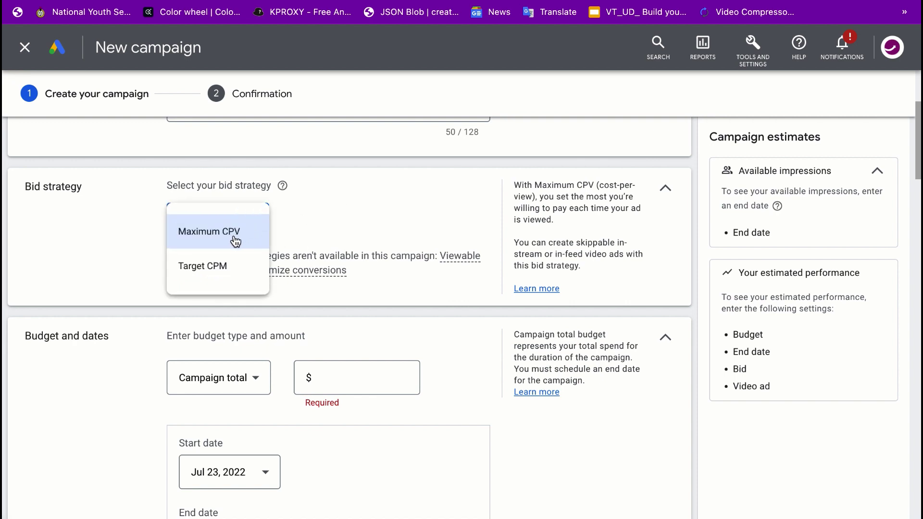
pyautogui.click(308, 207)
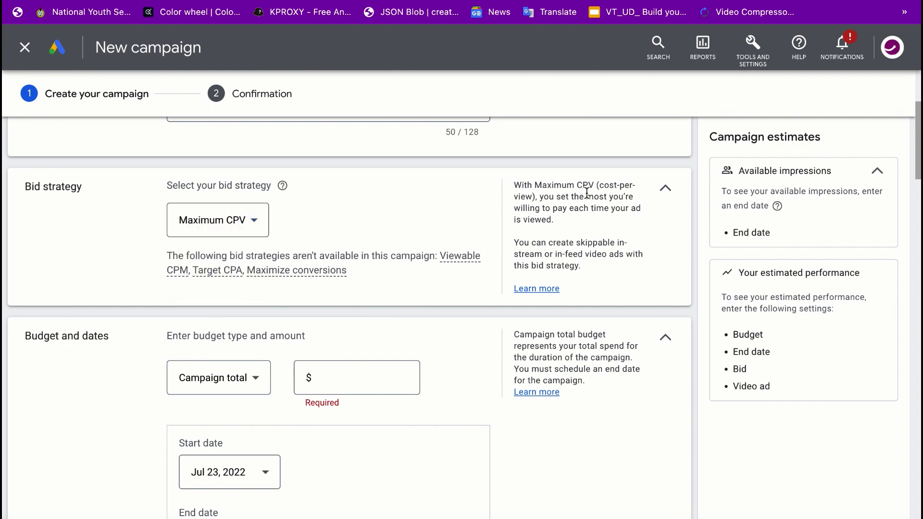
pyautogui.click(666, 189)
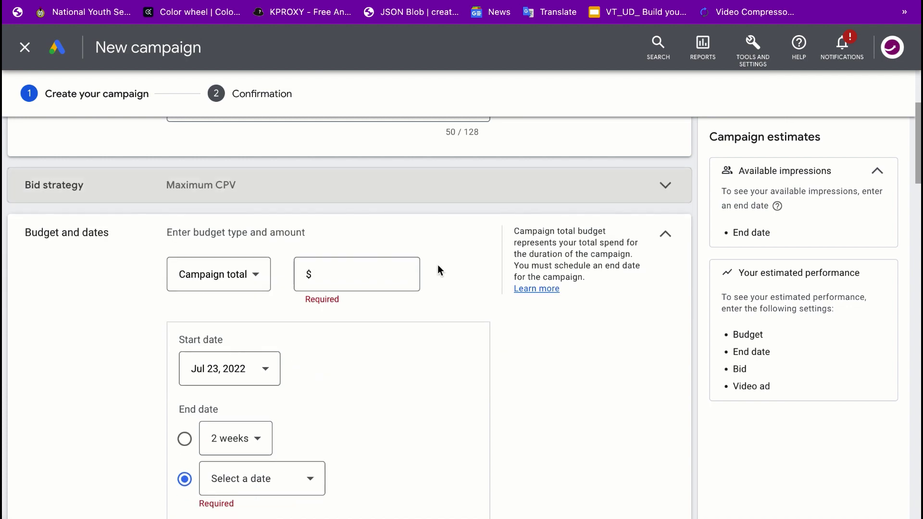
# Switch the campaign's budget type to Daily and enter an amount of $10.00.
pyautogui.scroll(-1, 437, 264)
pyautogui.click(263, 197)
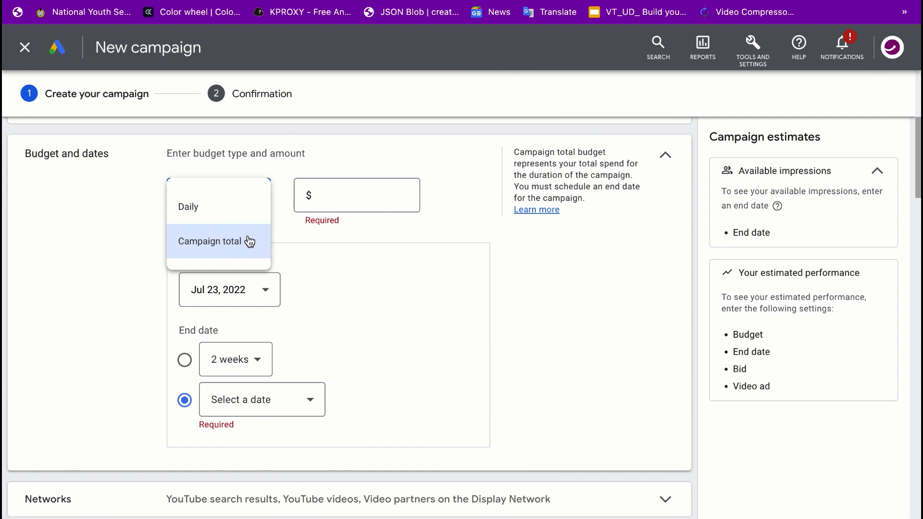
pyautogui.click(240, 208)
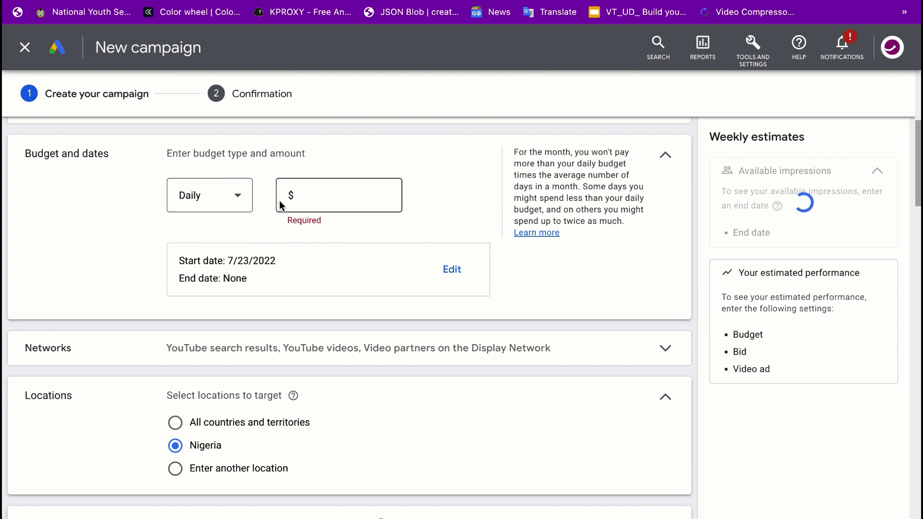
pyautogui.click(314, 196)
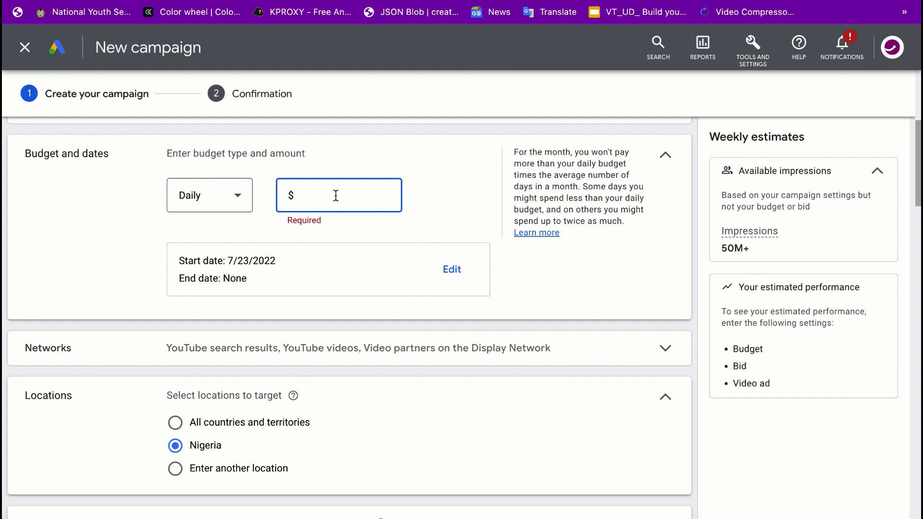
pyautogui.write('10')
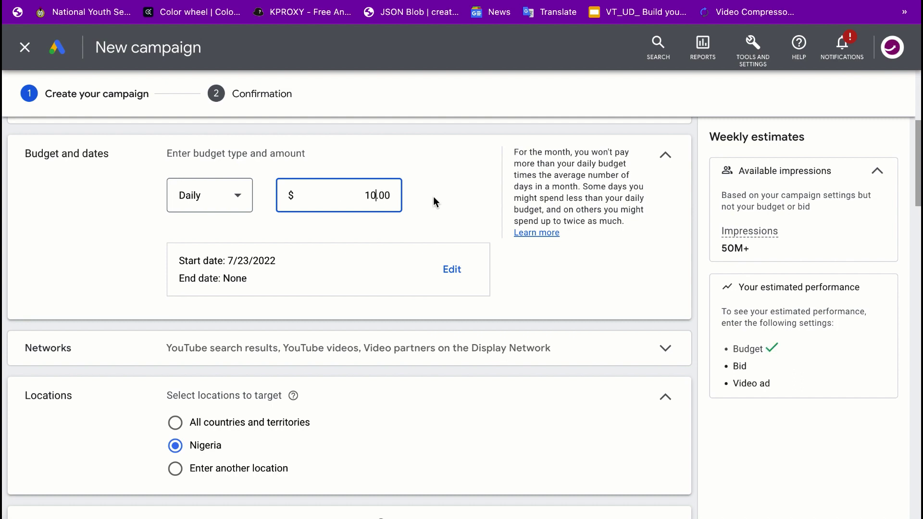
pyautogui.click(434, 201)
# Change the daily budget amount to $5.00.
pyautogui.click(388, 193)
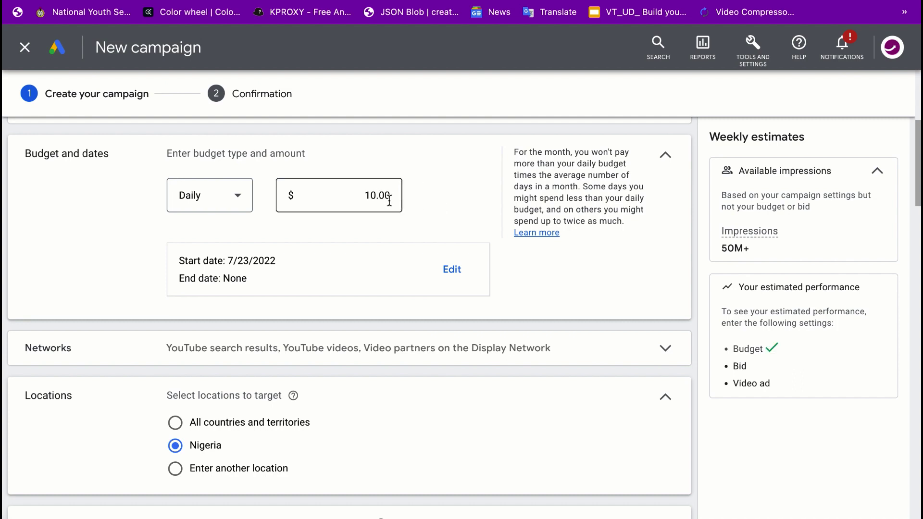
pyautogui.doubleClick(375, 195)
pyautogui.write('5')
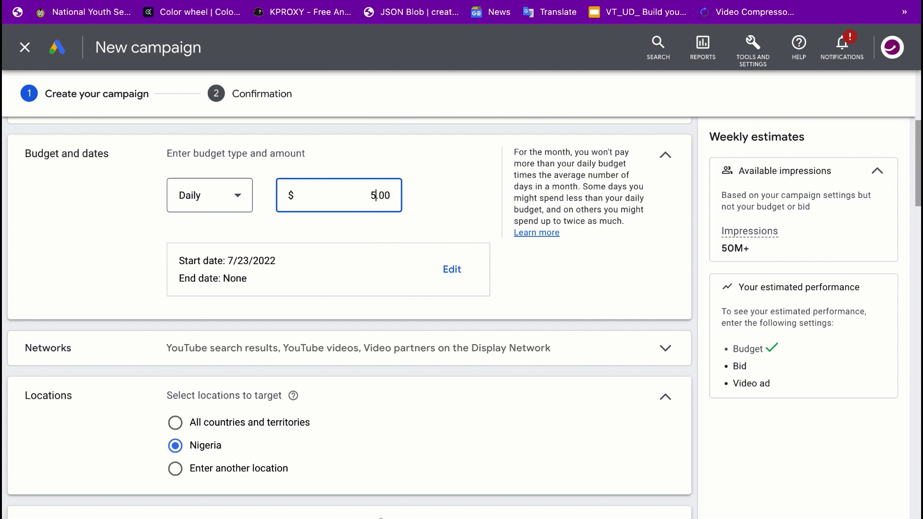
pyautogui.click(437, 198)
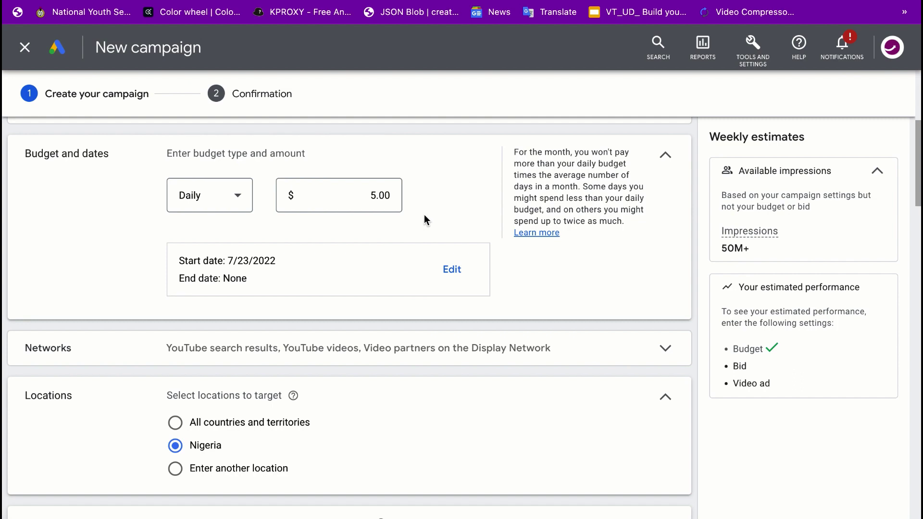
pyautogui.moveTo(387, 195); pyautogui.dragTo(362, 198)
pyautogui.scroll(-2, 451, 195)
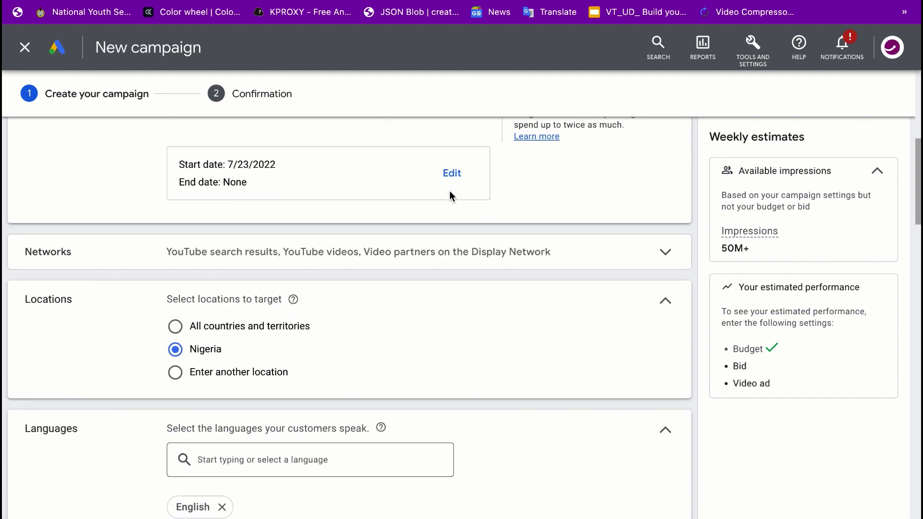
pyautogui.scroll(1, 445, 175)
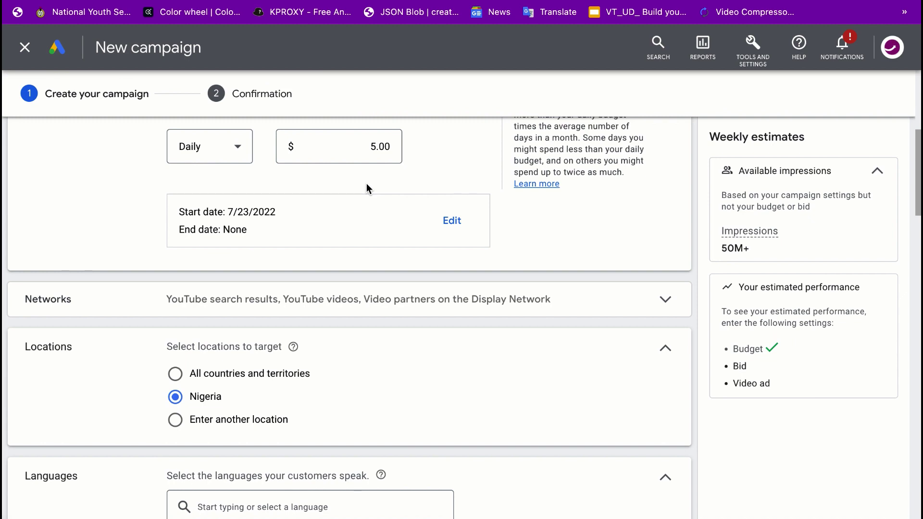
pyautogui.scroll(-4, 423, 241)
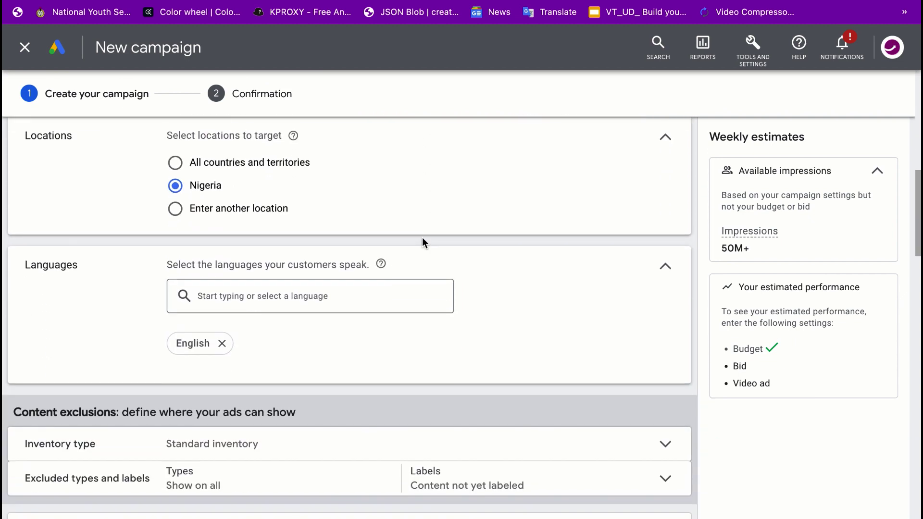
# Expand the Networks settings and try excluding Video partners on the Display Network before including them again.
pyautogui.scroll(1, 422, 237)
pyautogui.scroll(3, 422, 238)
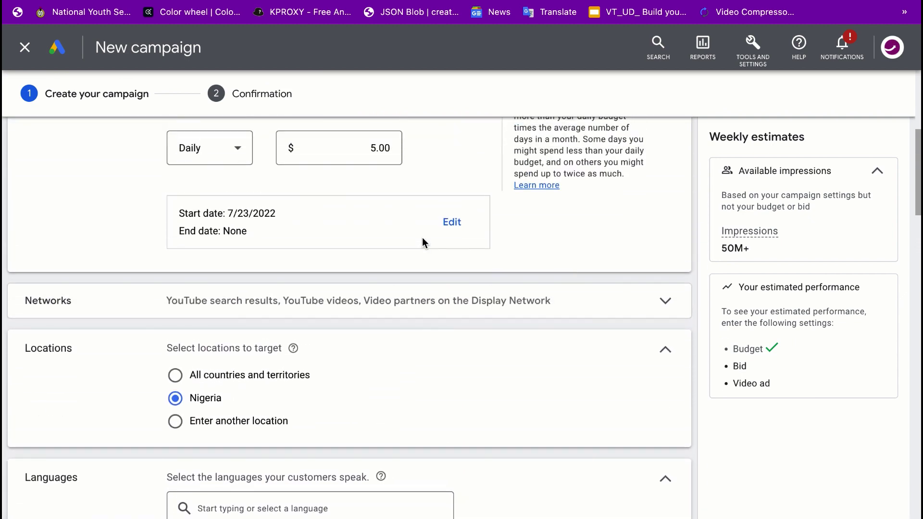
pyautogui.scroll(-2, 422, 241)
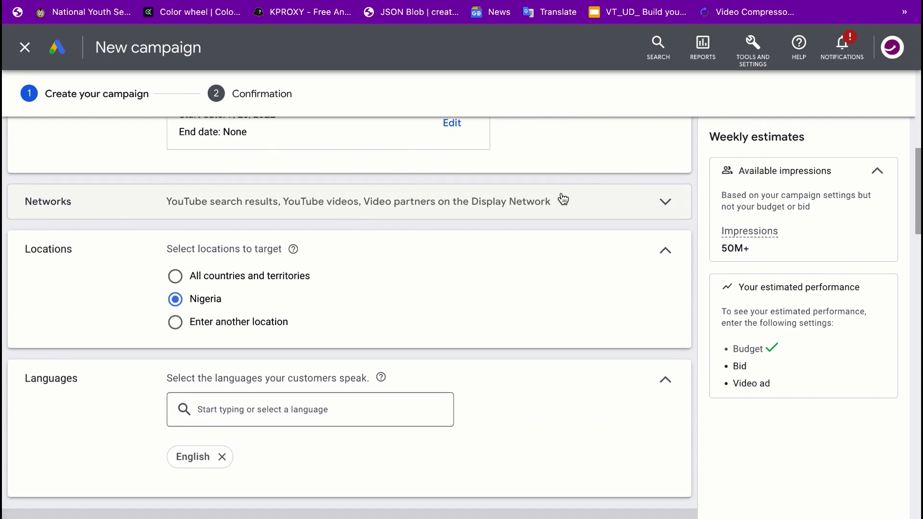
pyautogui.click(665, 202)
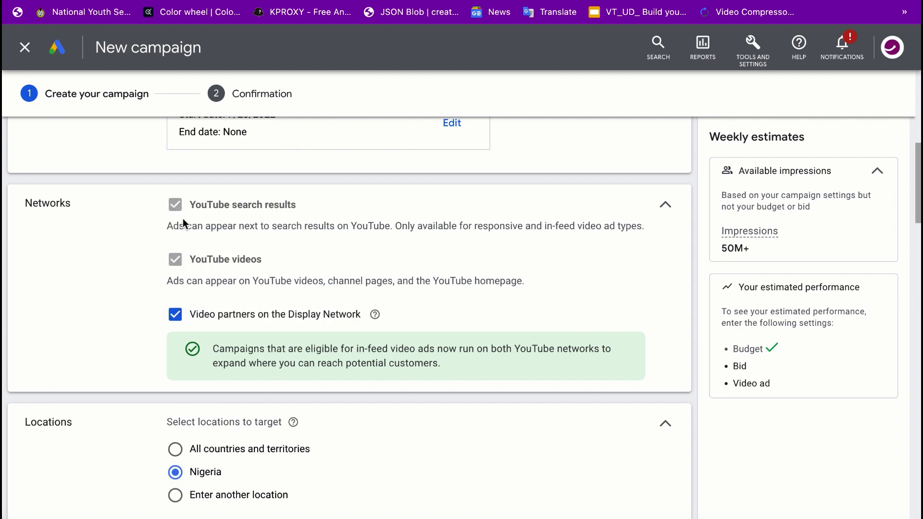
pyautogui.scroll(-2, 214, 325)
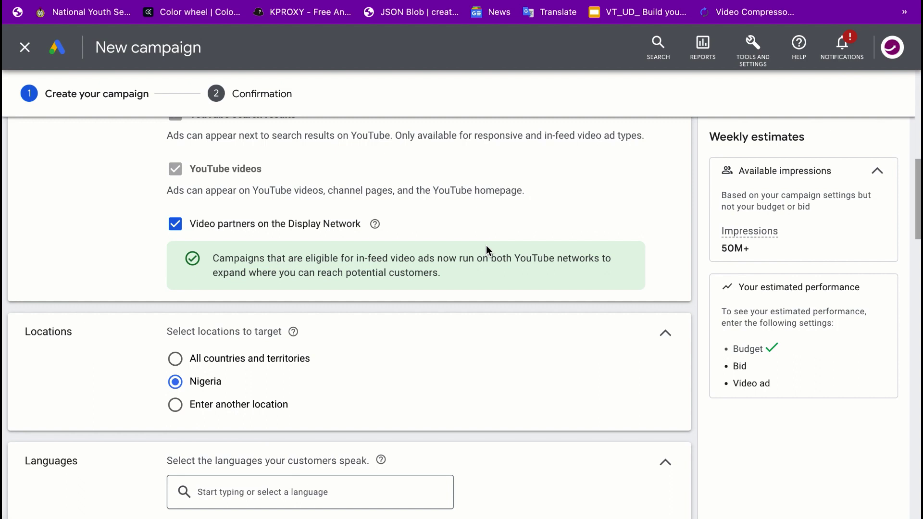
pyautogui.click(176, 230)
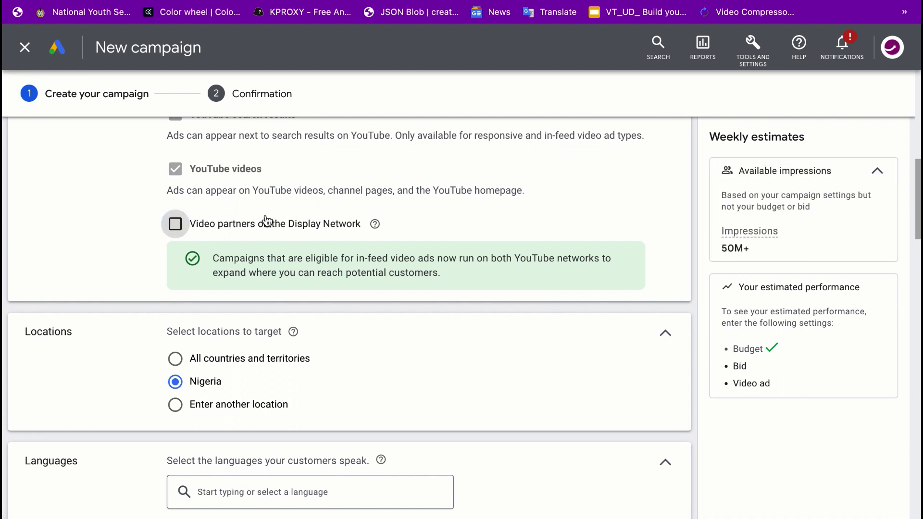
pyautogui.scroll(3, 263, 220)
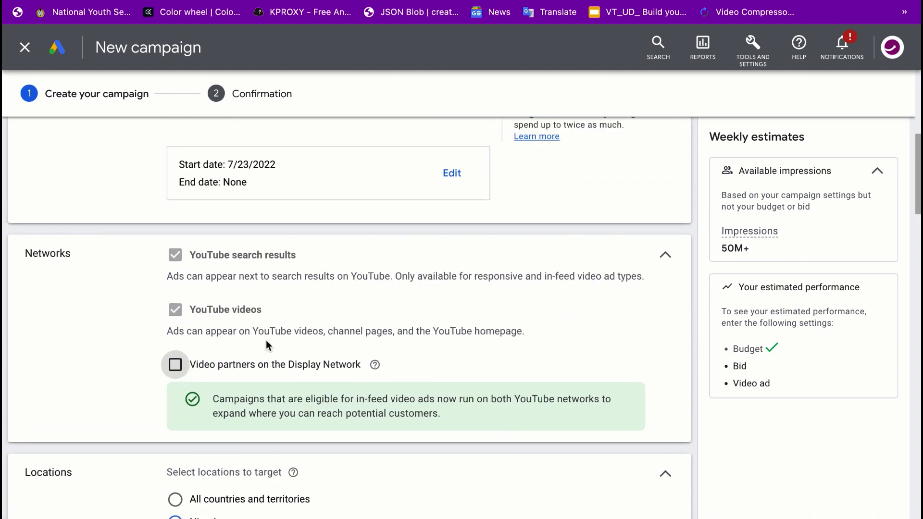
pyautogui.scroll(-2, 313, 339)
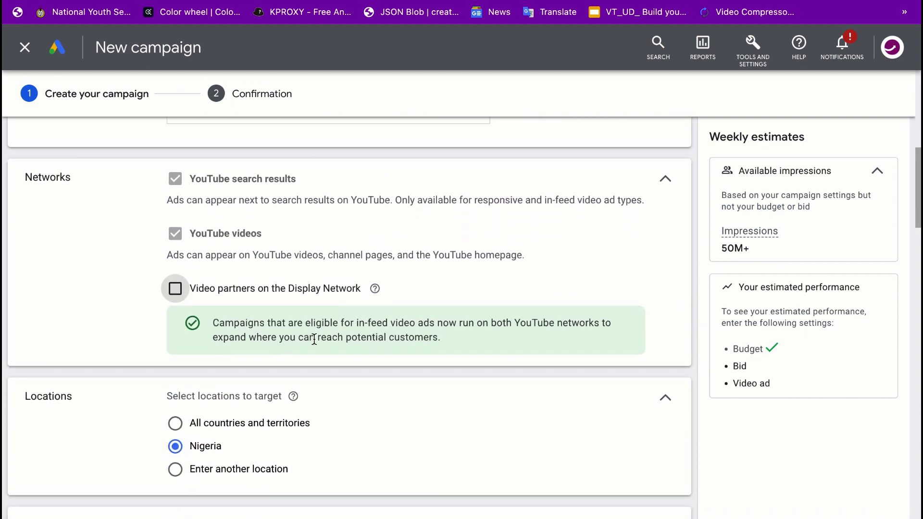
pyautogui.click(176, 290)
# Try a search for "lagos" as another target location, and return the location targeting to Nigeria.
pyautogui.scroll(-5, 382, 305)
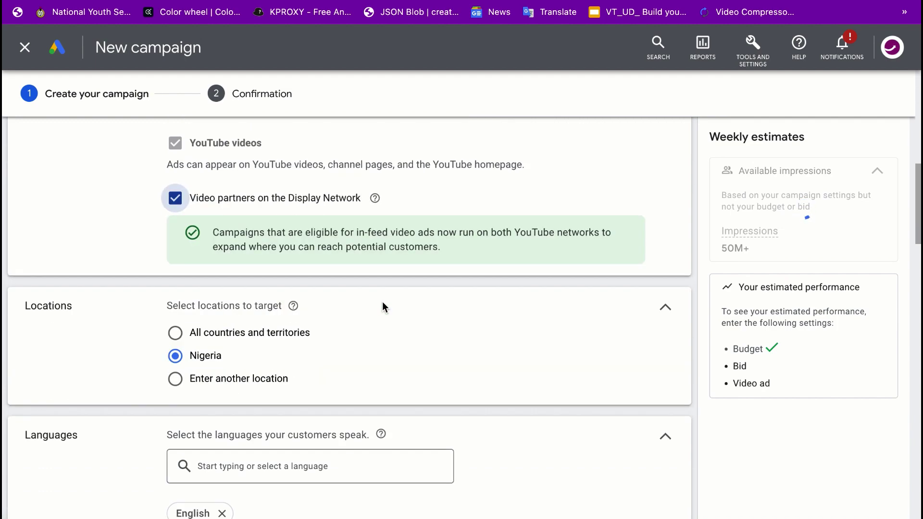
pyautogui.scroll(-1, 383, 306)
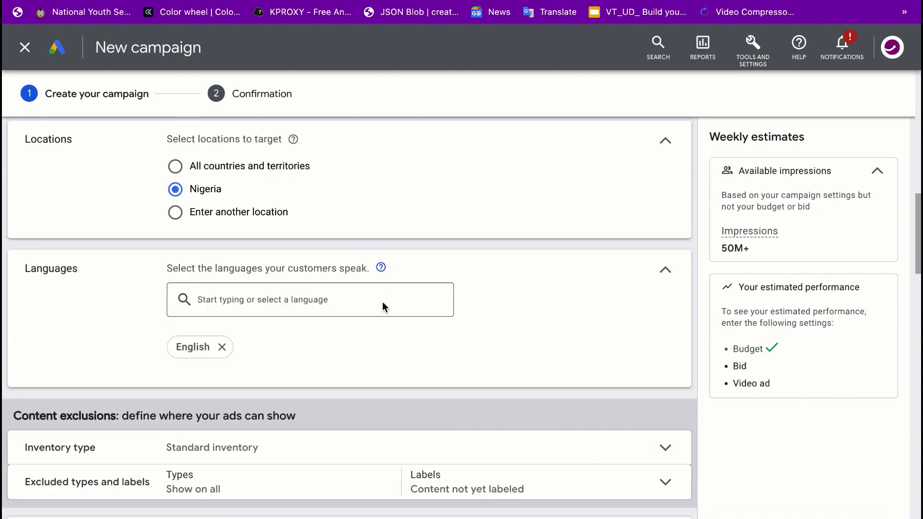
pyautogui.scroll(1, 360, 229)
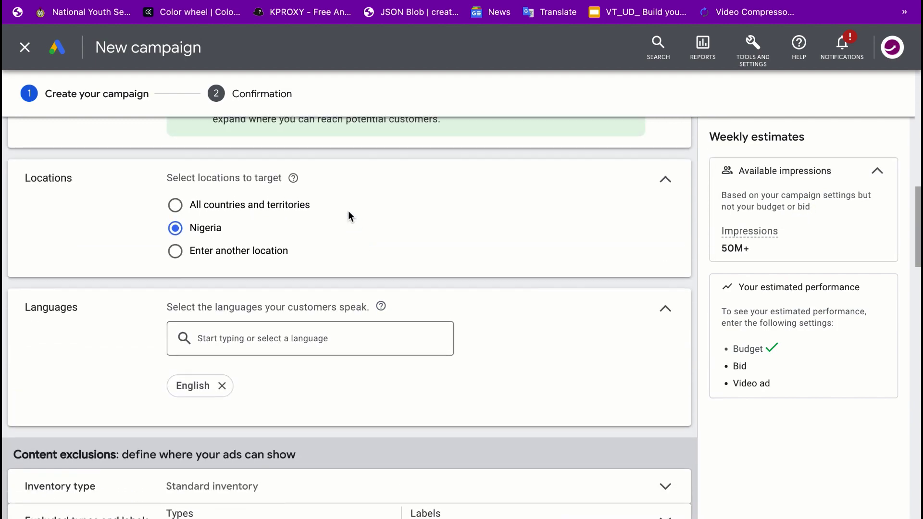
pyautogui.scroll(1, 348, 212)
pyautogui.scroll(-1, 349, 212)
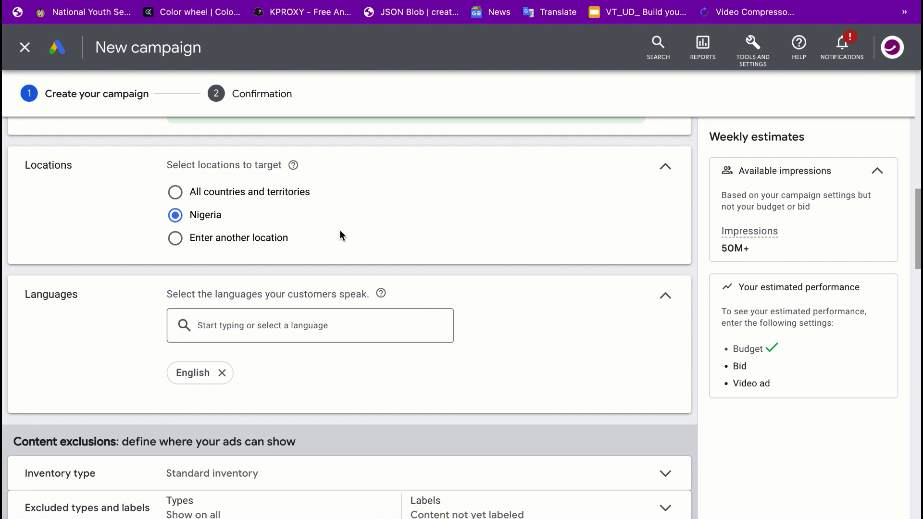
pyautogui.scroll(-1, 340, 235)
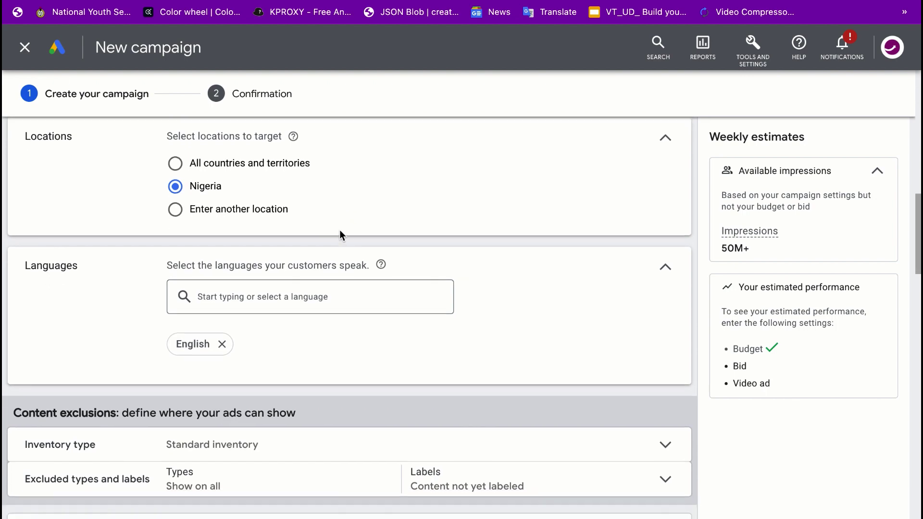
pyautogui.scroll(1, 332, 219)
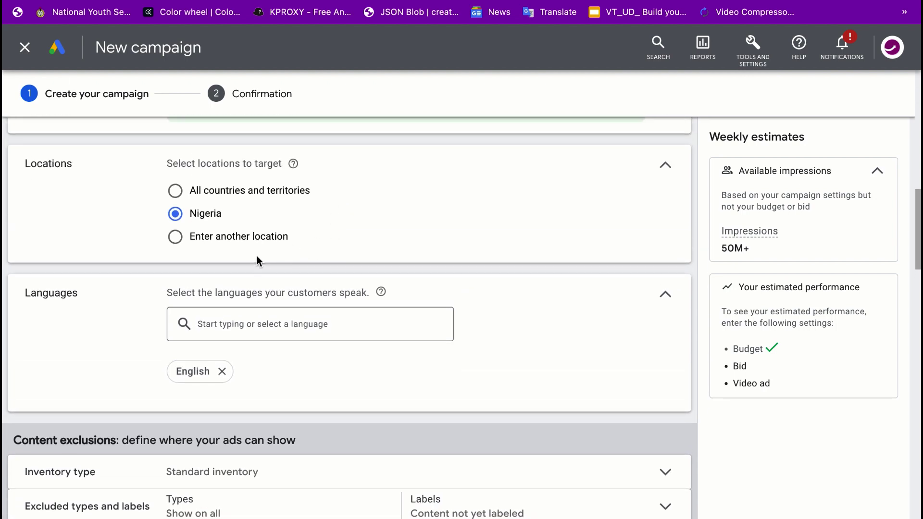
pyautogui.click(248, 241)
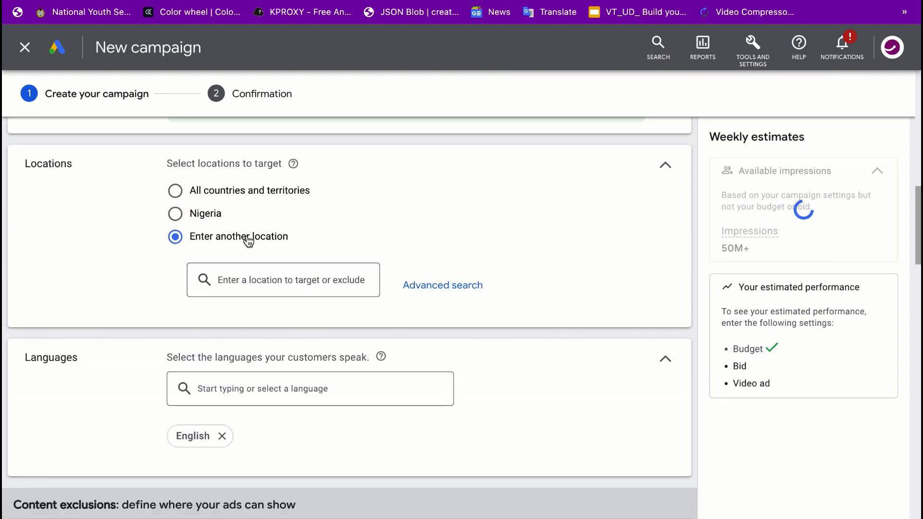
pyautogui.click(282, 279)
pyautogui.write('lagos')
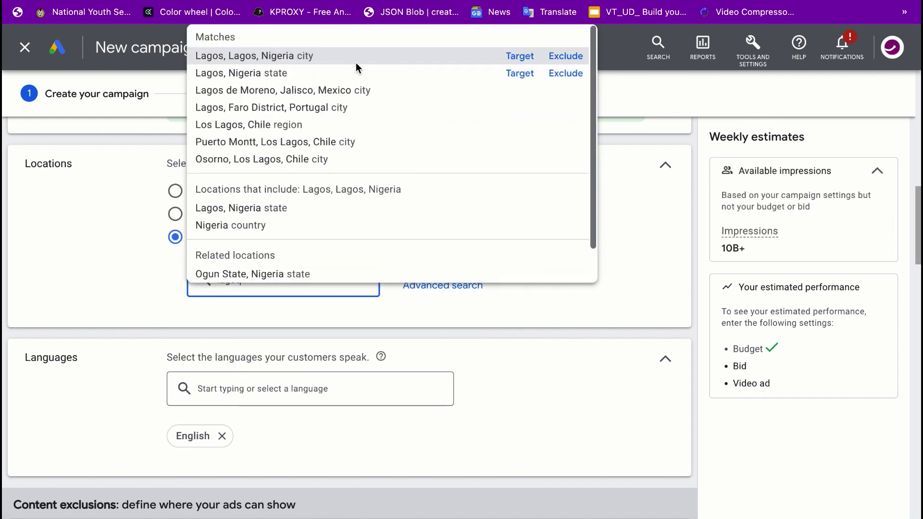
pyautogui.click(137, 236)
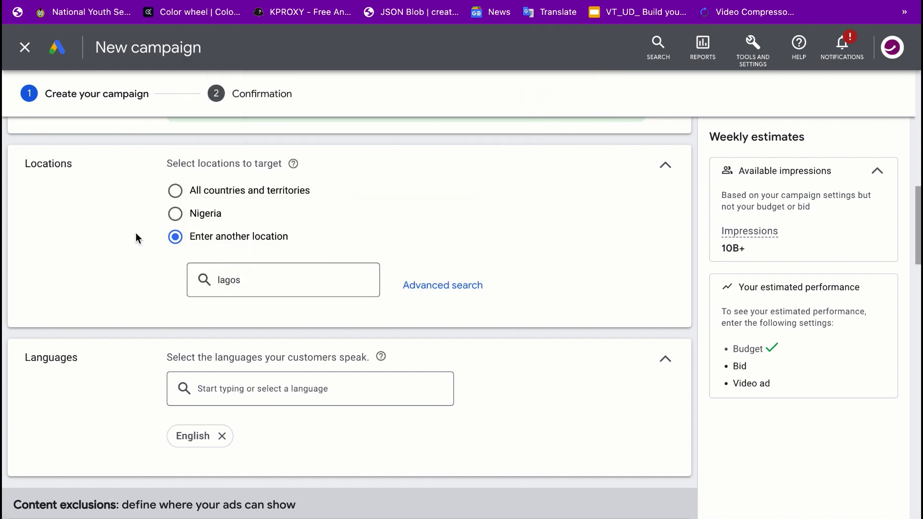
pyautogui.click(175, 214)
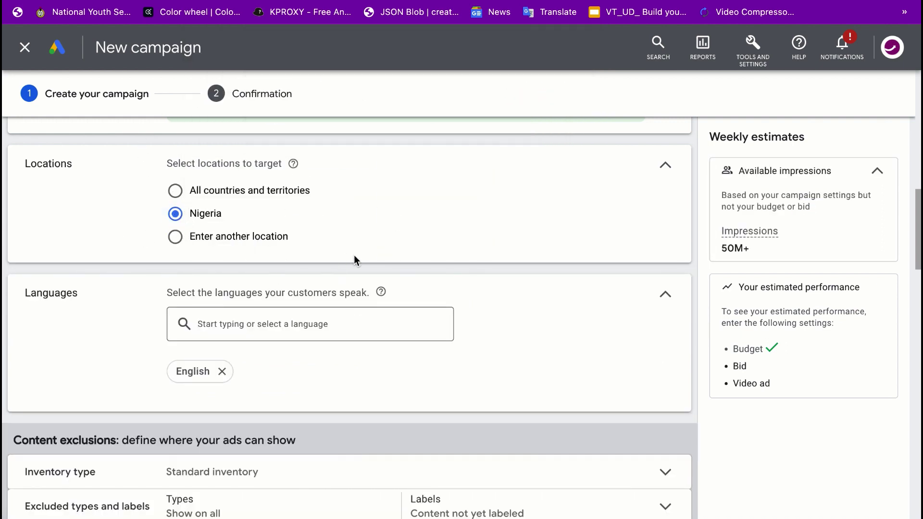
# Review the campaign's language setting and the inventory types offered under the content exclusions.
pyautogui.scroll(-3, 353, 259)
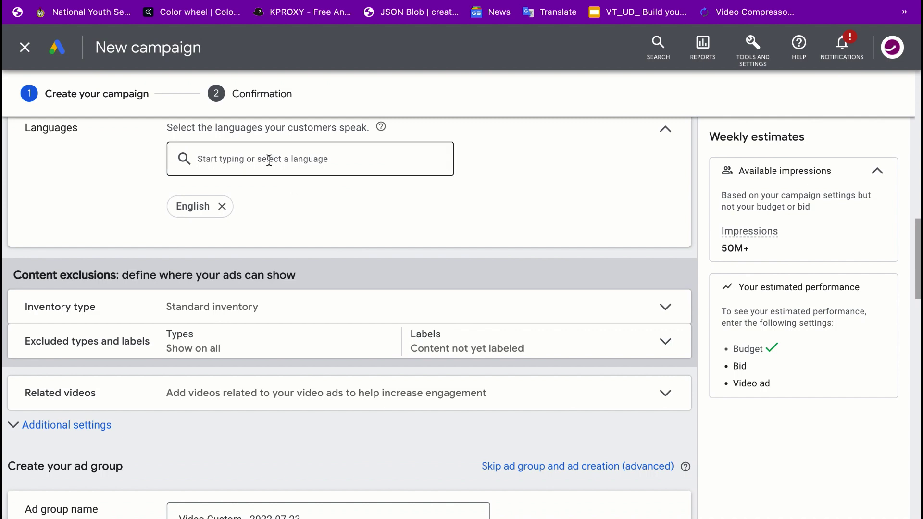
pyautogui.scroll(2, 260, 173)
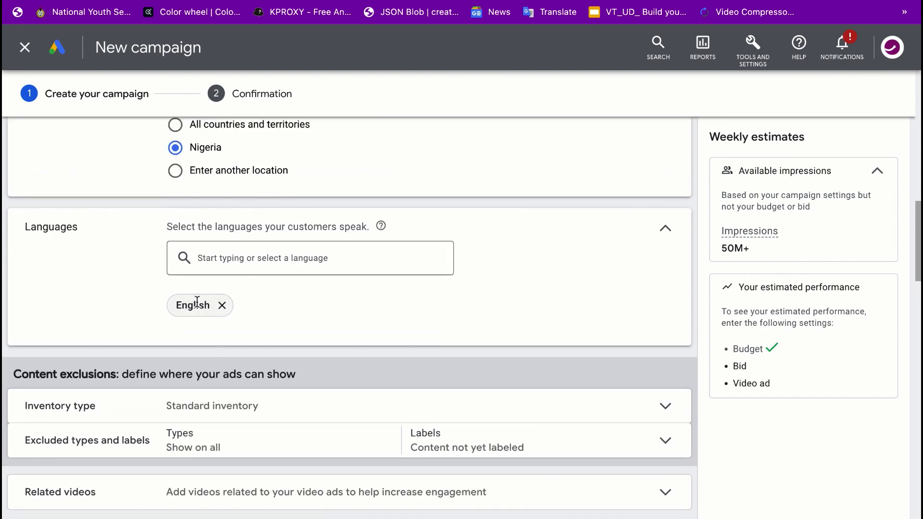
pyautogui.scroll(-1, 270, 258)
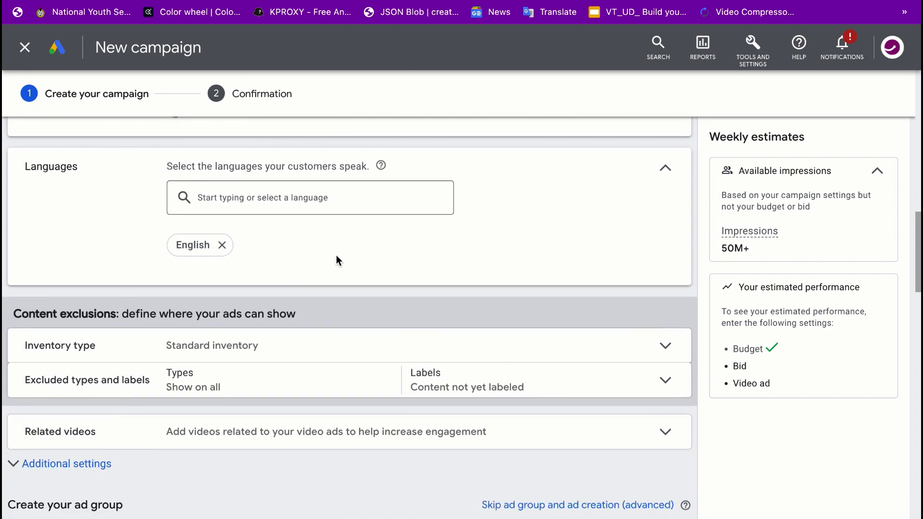
pyautogui.scroll(-2, 337, 260)
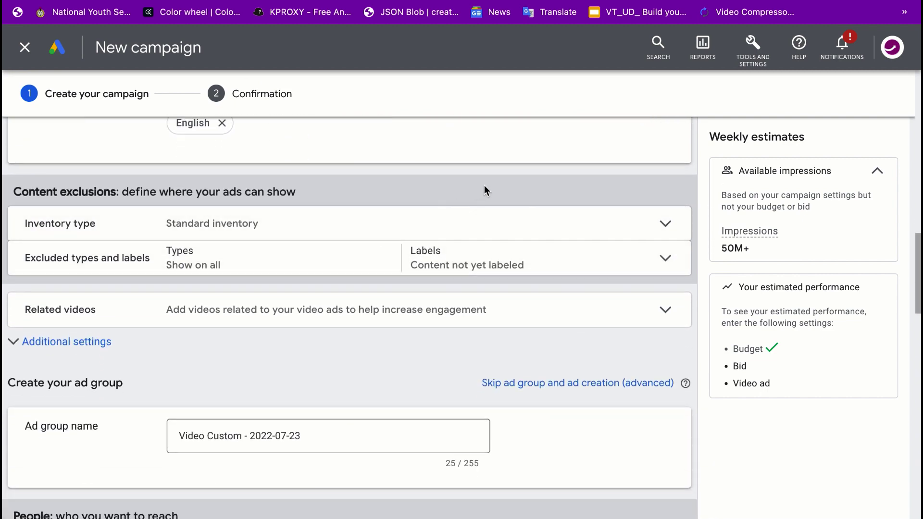
pyautogui.scroll(-1, 483, 185)
pyautogui.click(665, 177)
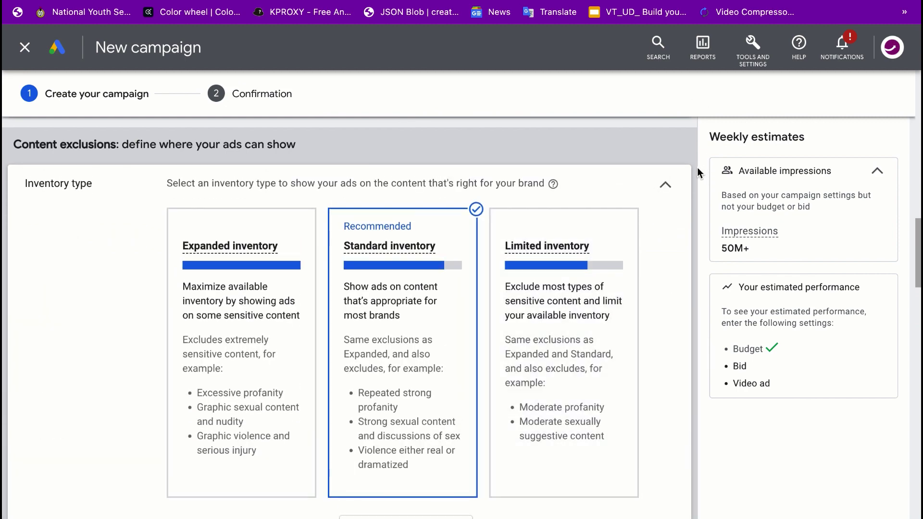
pyautogui.click(666, 184)
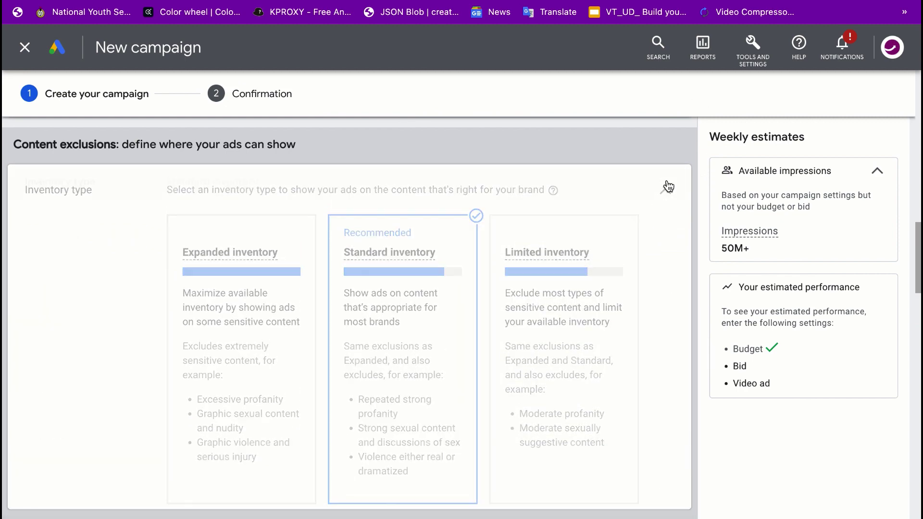
# Add "Affiliate Marketing" in front of the default ad group name "Video Custom - 2022-07-23".
pyautogui.scroll(-1, 507, 288)
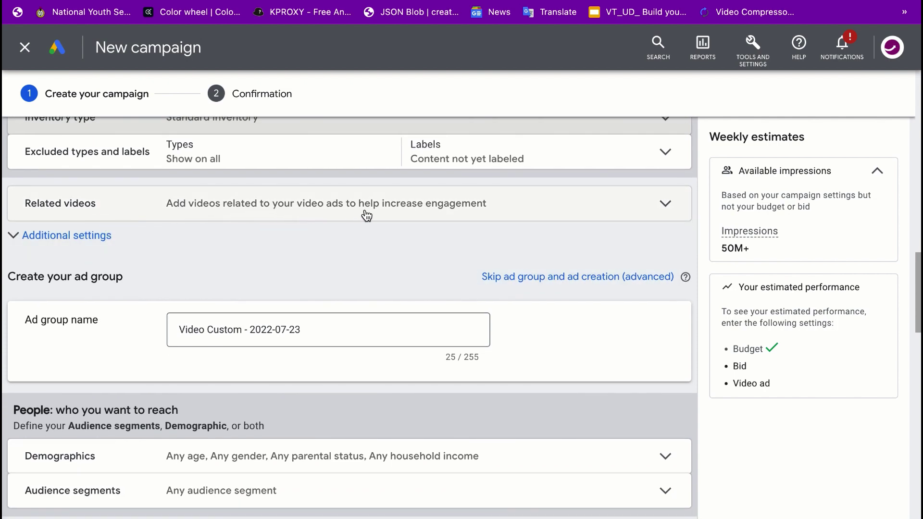
pyautogui.scroll(-2, 403, 245)
pyautogui.scroll(-5, 403, 245)
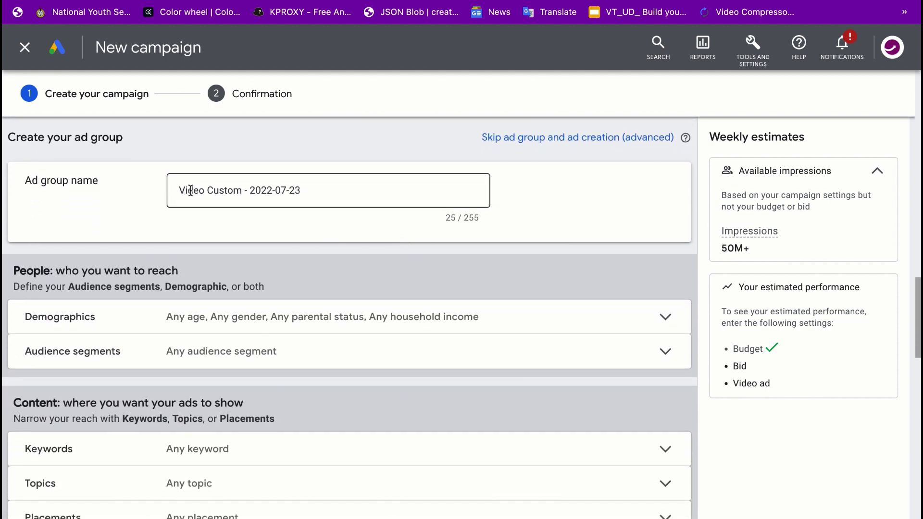
pyautogui.click(180, 190)
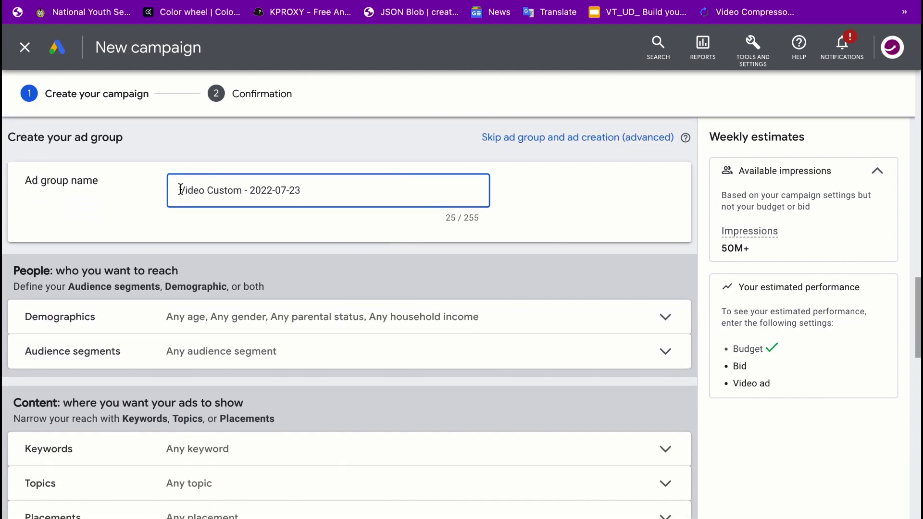
pyautogui.write('Afff')
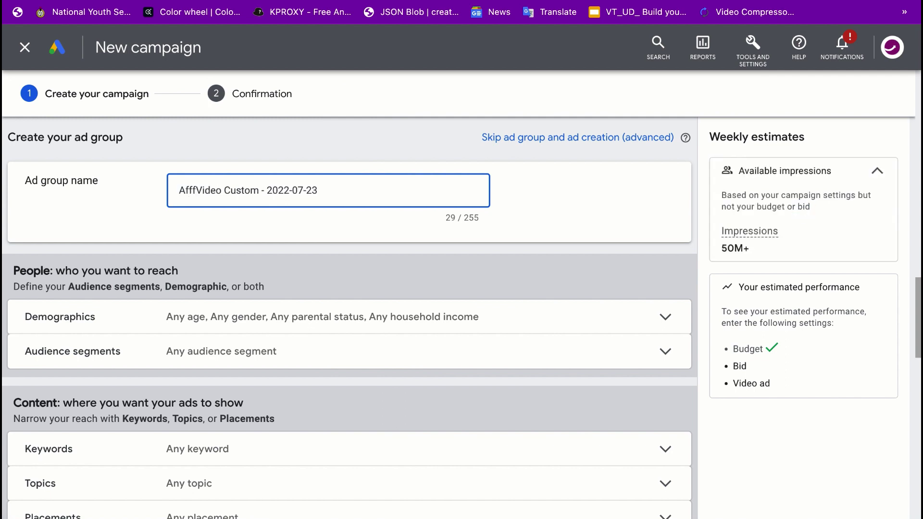
pyautogui.write('iliate Ma')
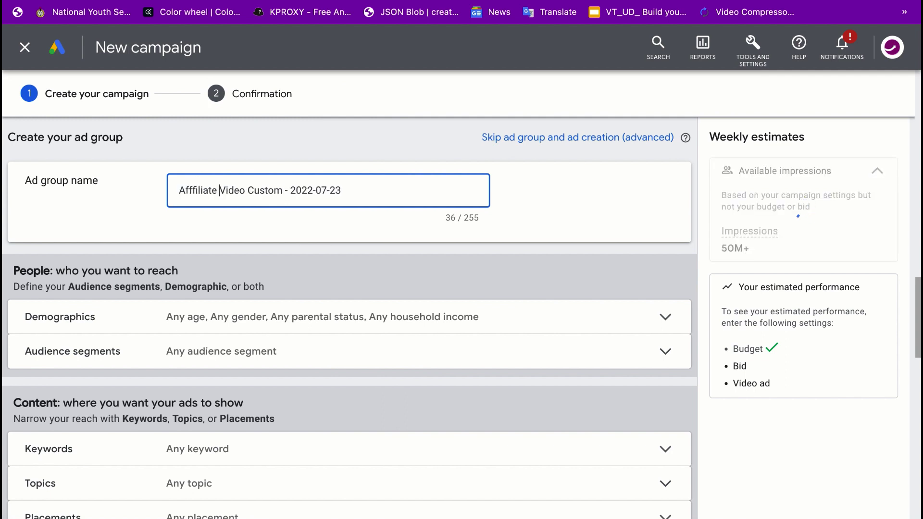
pyautogui.write('rketing')
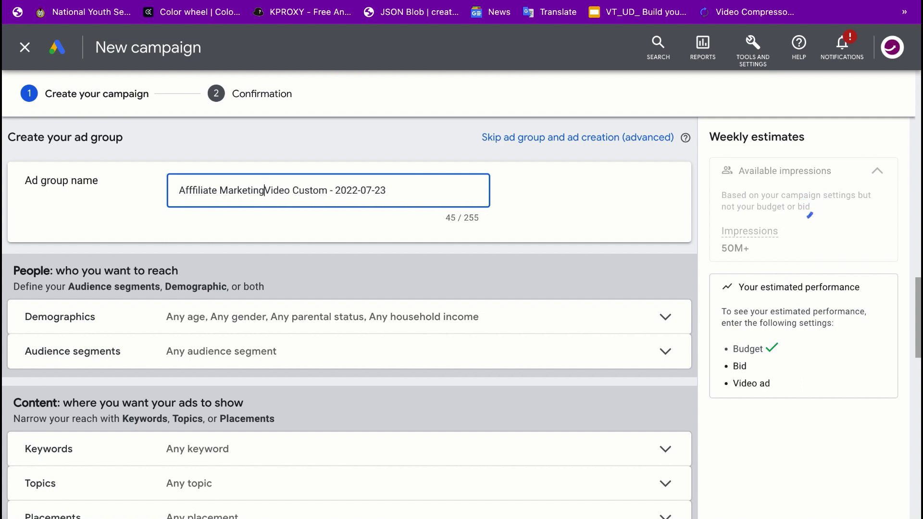
pyautogui.rightClick(187, 190)
pyautogui.click(218, 197)
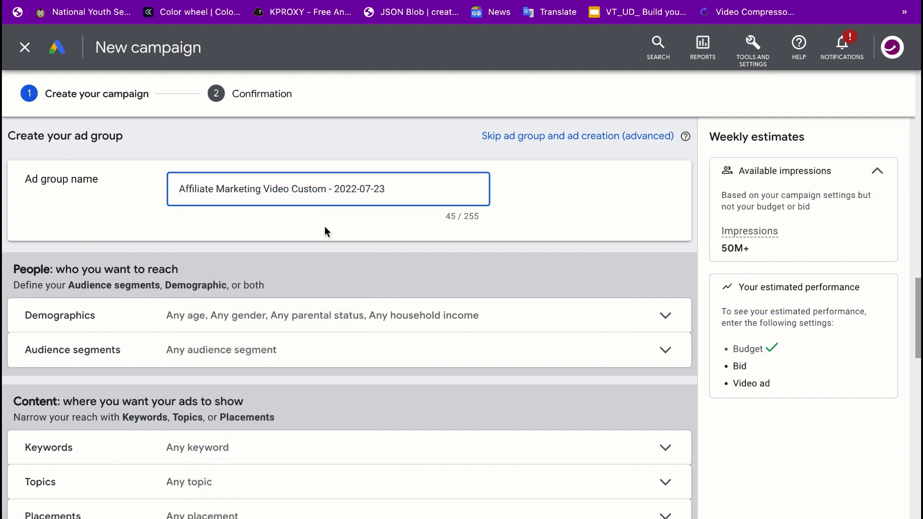
# Exclude the age groups 18 - 24, 55 - 64, 65+ and Unknown from the ad group's demographic targeting.
pyautogui.scroll(-3, 324, 227)
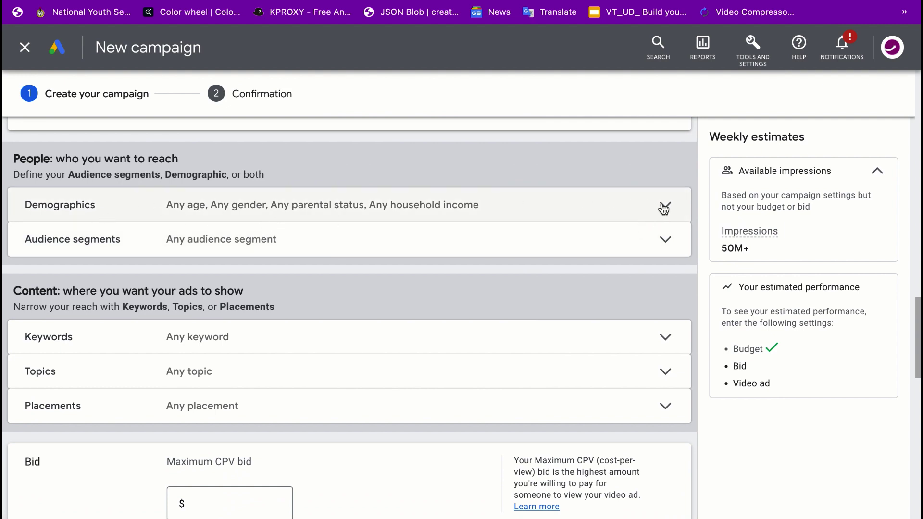
pyautogui.click(664, 208)
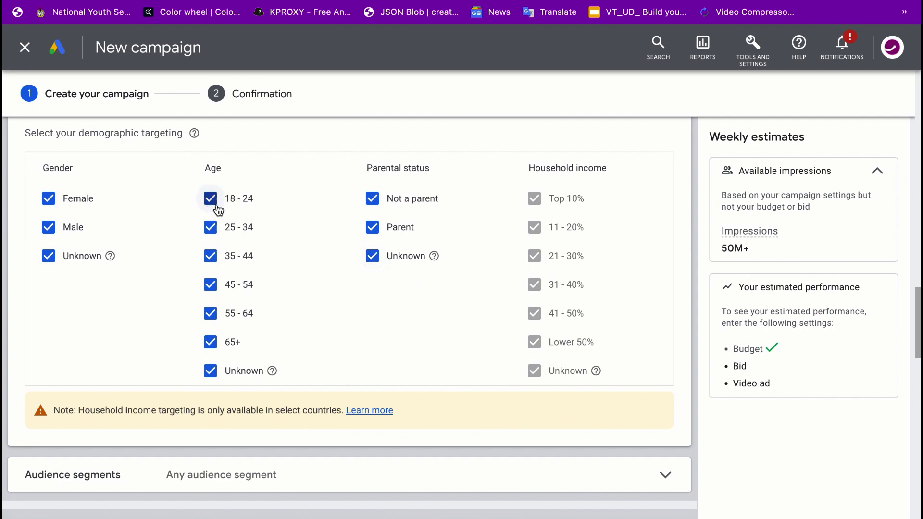
pyautogui.click(218, 210)
pyautogui.click(210, 199)
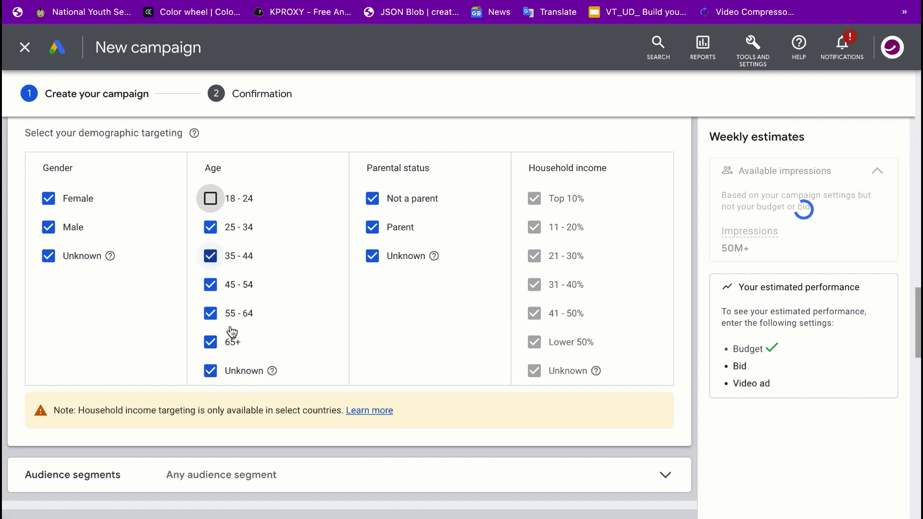
pyautogui.click(210, 313)
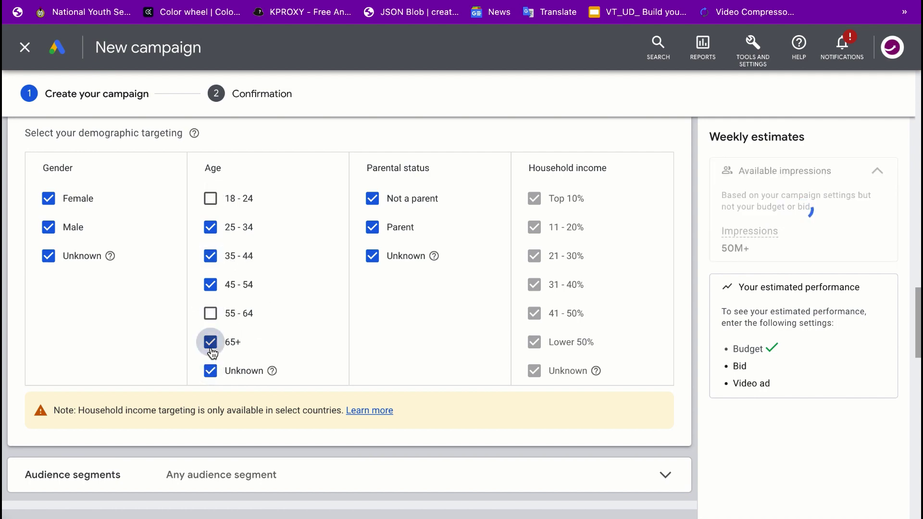
pyautogui.click(211, 345)
pyautogui.click(210, 372)
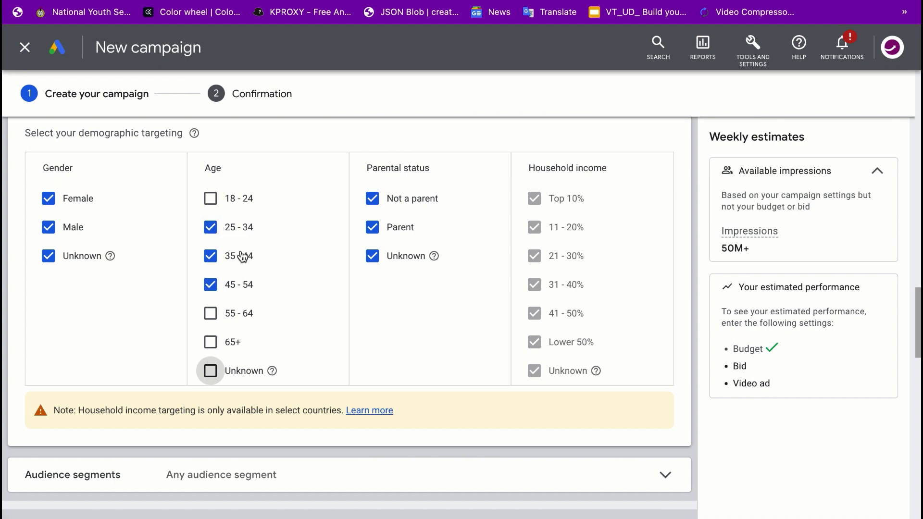
# Exclude the 45 - 54 age group from the demographic targeting and review the household income options.
pyautogui.click(249, 288)
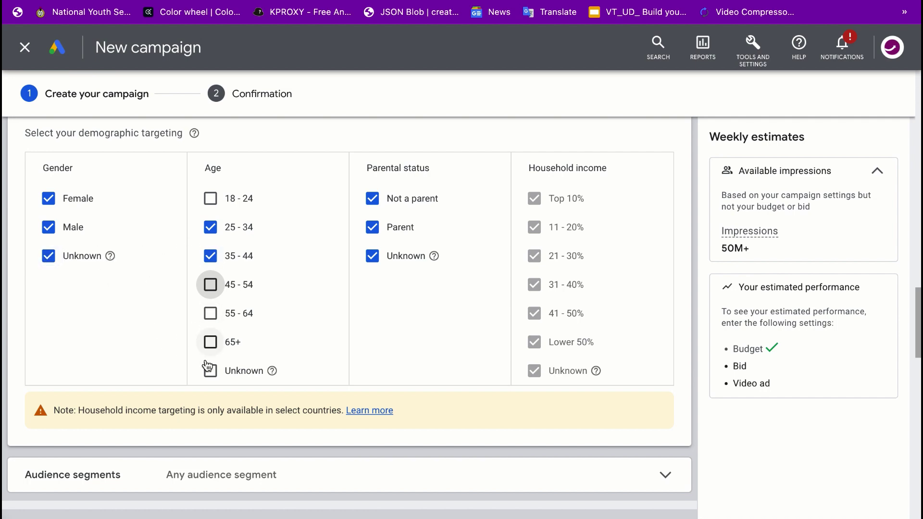
pyautogui.moveTo(273, 378)
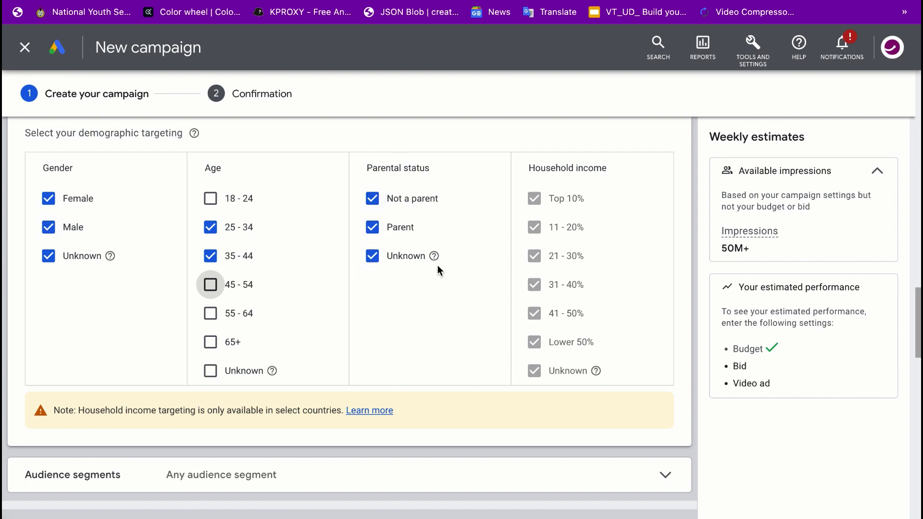
pyautogui.scroll(-1, 437, 266)
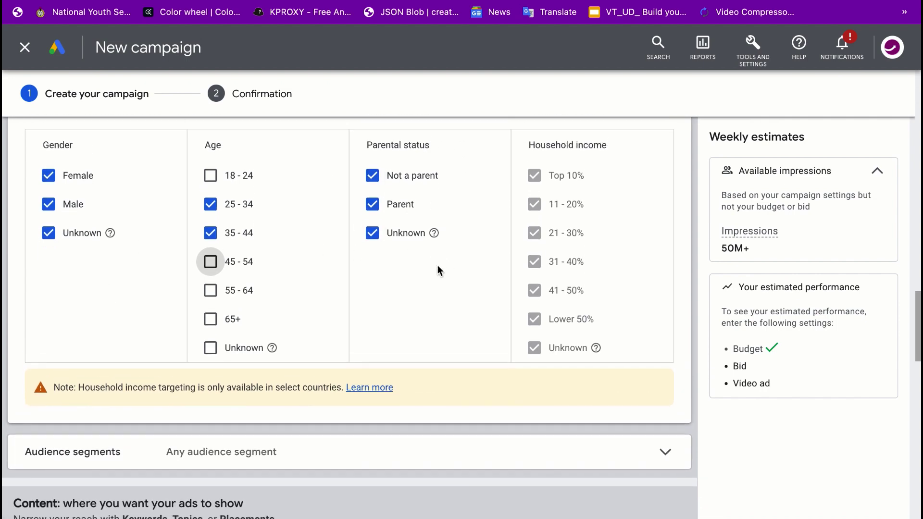
pyautogui.scroll(-2, 438, 267)
pyautogui.scroll(-1, 437, 269)
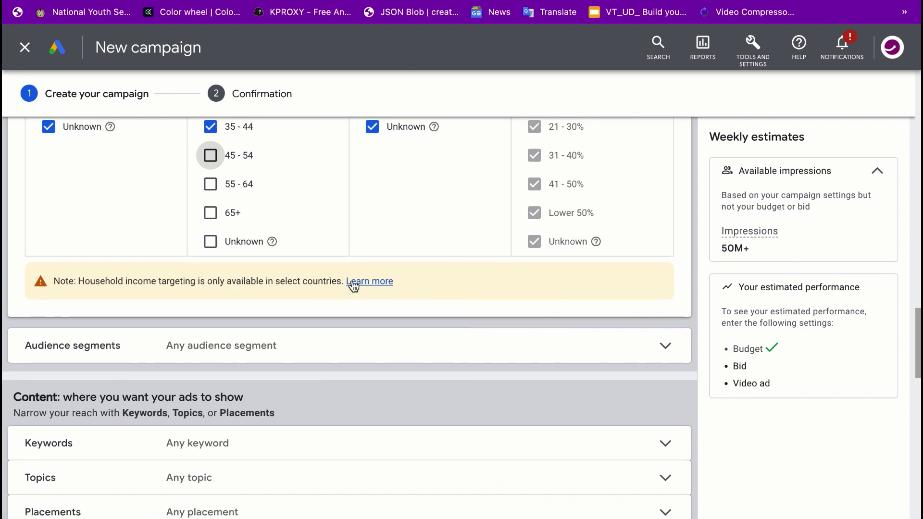
pyautogui.scroll(3, 443, 261)
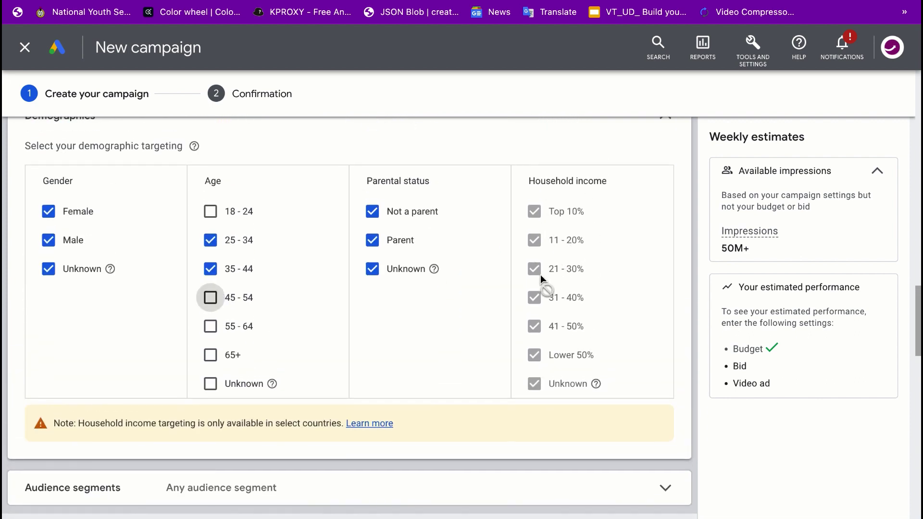
pyautogui.scroll(-2, 529, 264)
pyautogui.scroll(-3, 517, 211)
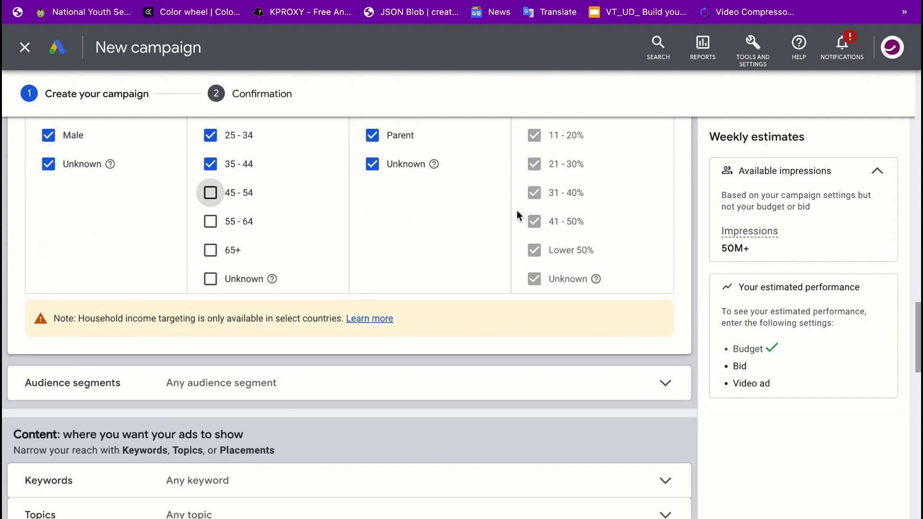
# Examine the suggested audience segments available for the ad group.
pyautogui.scroll(-2, 507, 270)
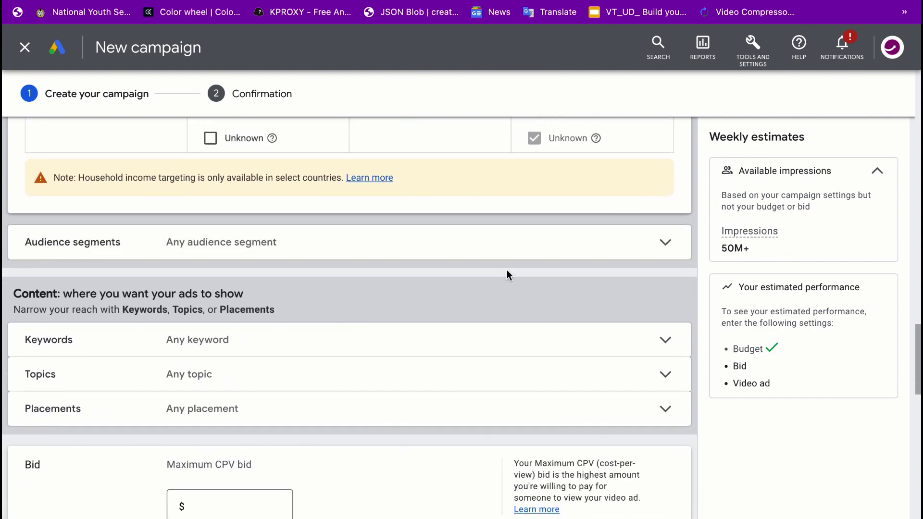
pyautogui.click(665, 242)
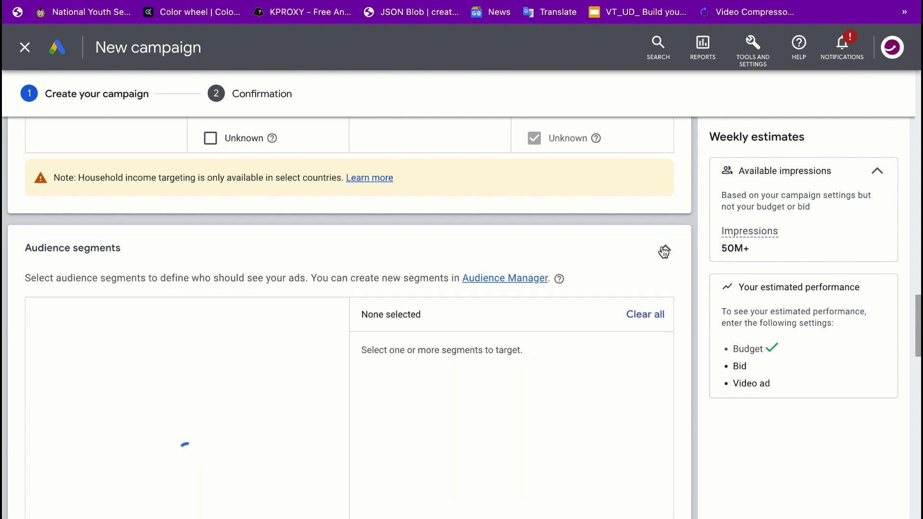
pyautogui.scroll(-2, 412, 278)
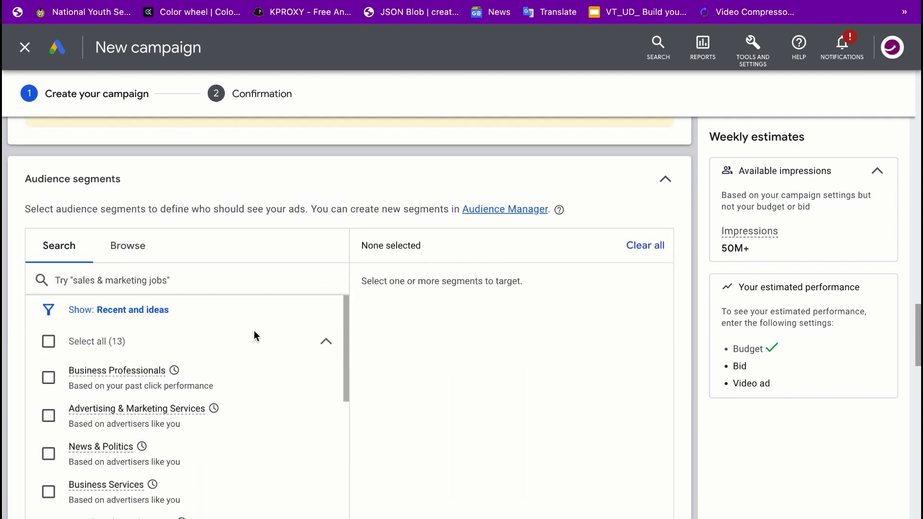
pyautogui.scroll(-1, 254, 335)
pyautogui.scroll(-1, 283, 200)
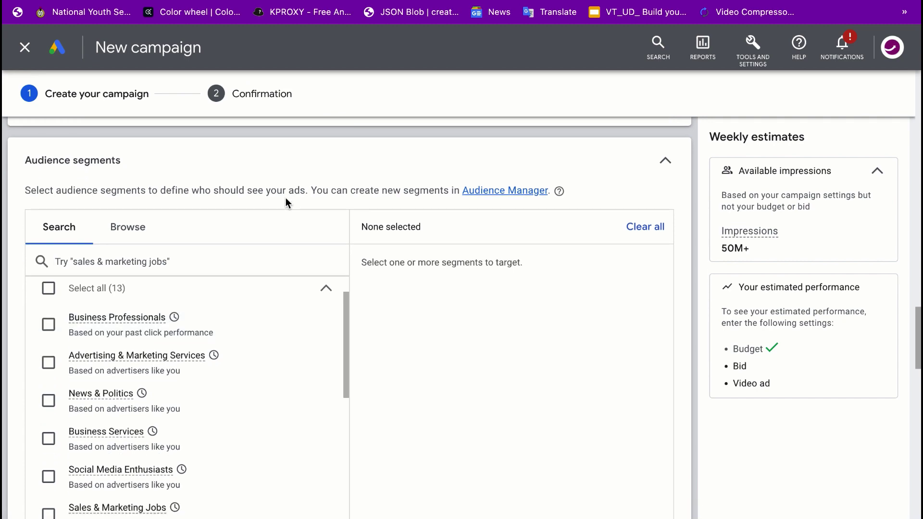
pyautogui.scroll(-2, 285, 197)
pyautogui.scroll(5, 289, 250)
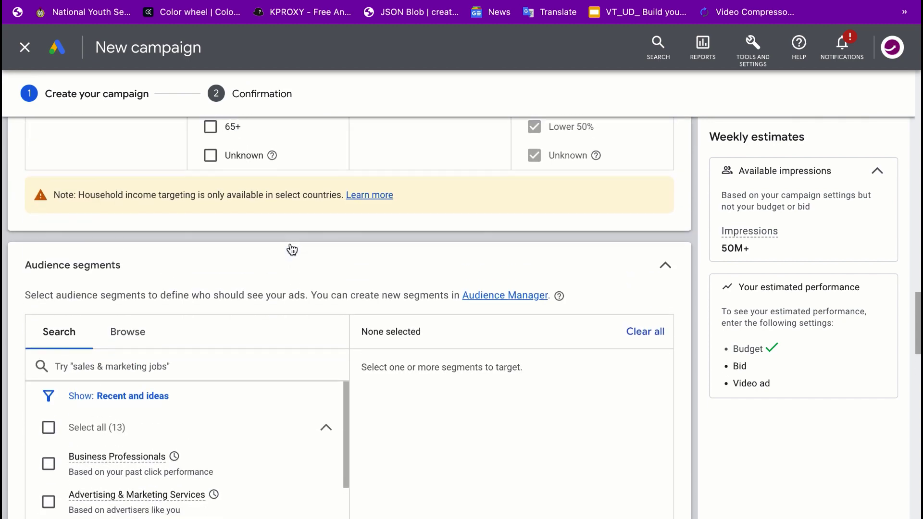
pyautogui.scroll(-5, 291, 246)
pyautogui.scroll(-1, 234, 347)
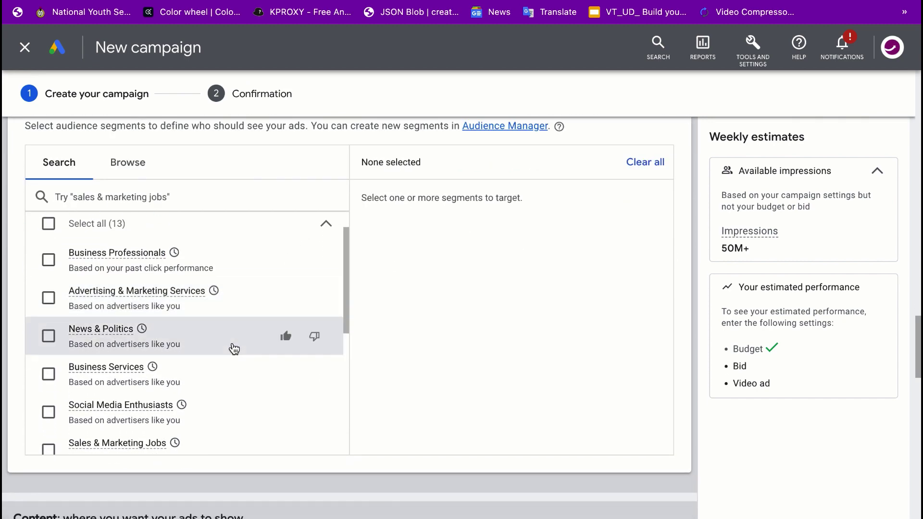
pyautogui.scroll(-2, 234, 348)
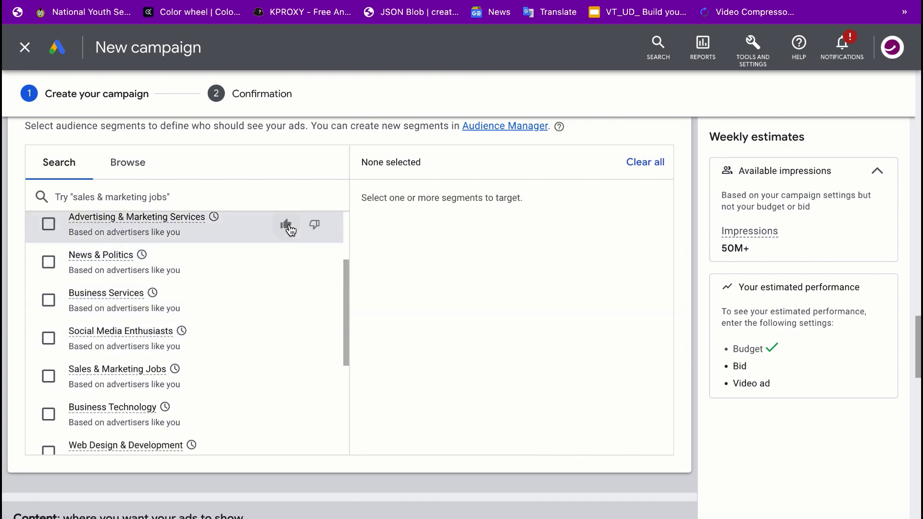
pyautogui.scroll(6, 290, 251)
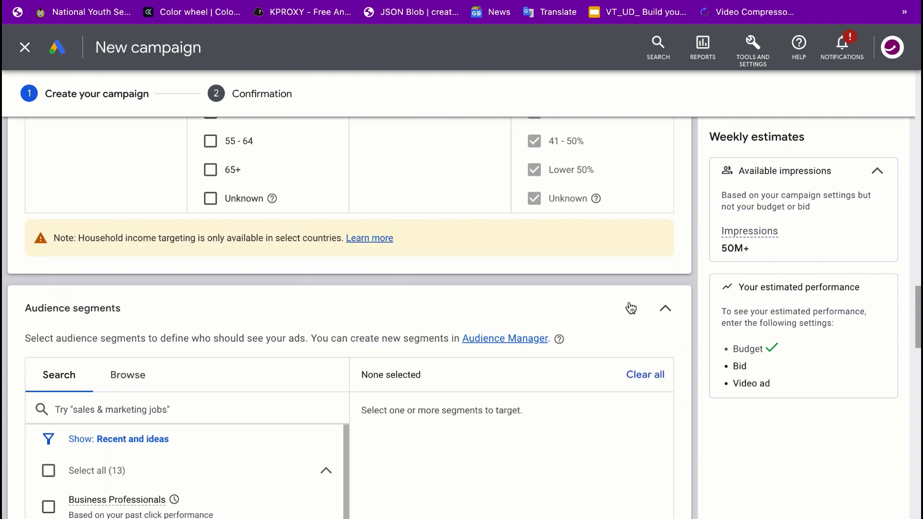
pyautogui.click(665, 309)
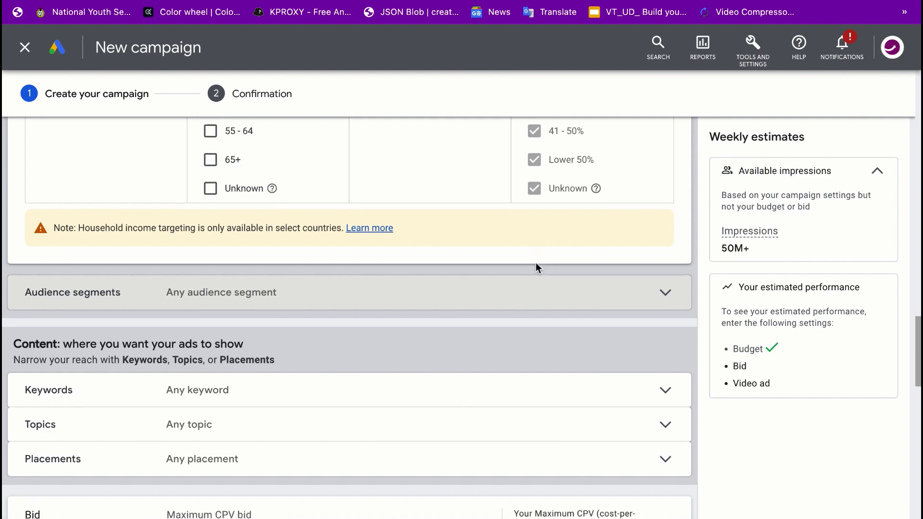
# Add "affiliate marketing" as a content keyword for the ad group, correcting the spelling of "affiliate".
pyautogui.scroll(-4, 536, 262)
pyautogui.scroll(2, 460, 216)
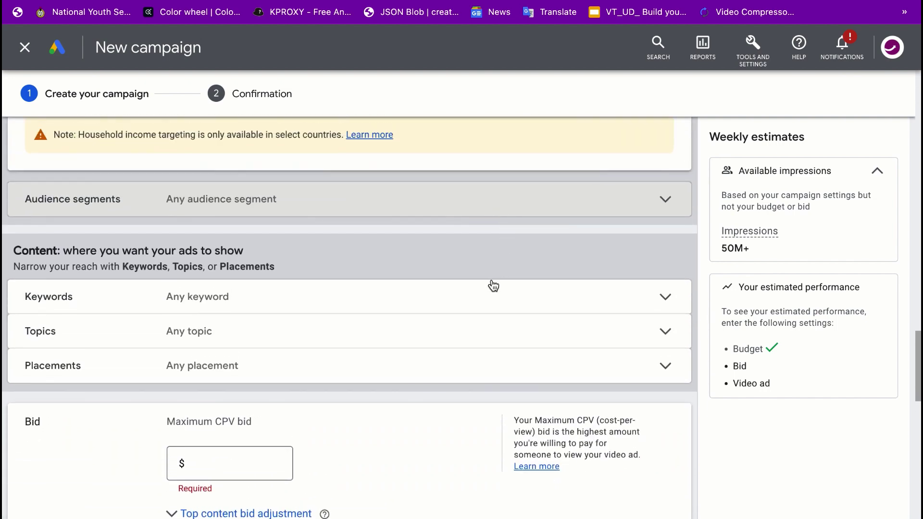
pyautogui.scroll(1, 492, 284)
pyautogui.scroll(-2, 500, 285)
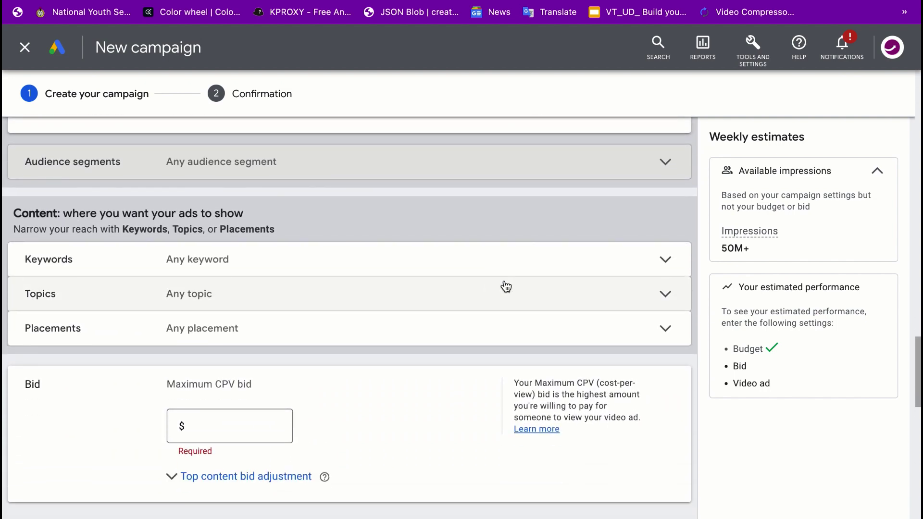
pyautogui.click(667, 262)
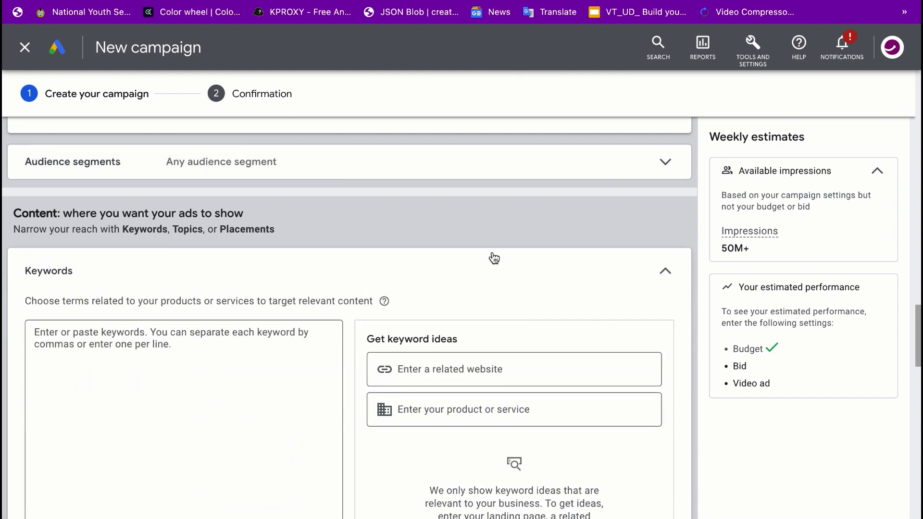
pyautogui.scroll(-1, 491, 255)
pyautogui.click(162, 270)
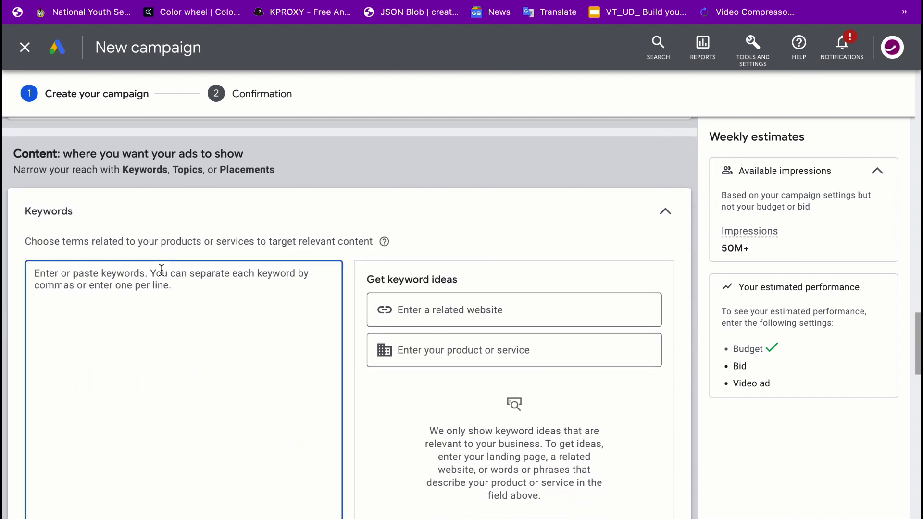
pyautogui.write('affril')
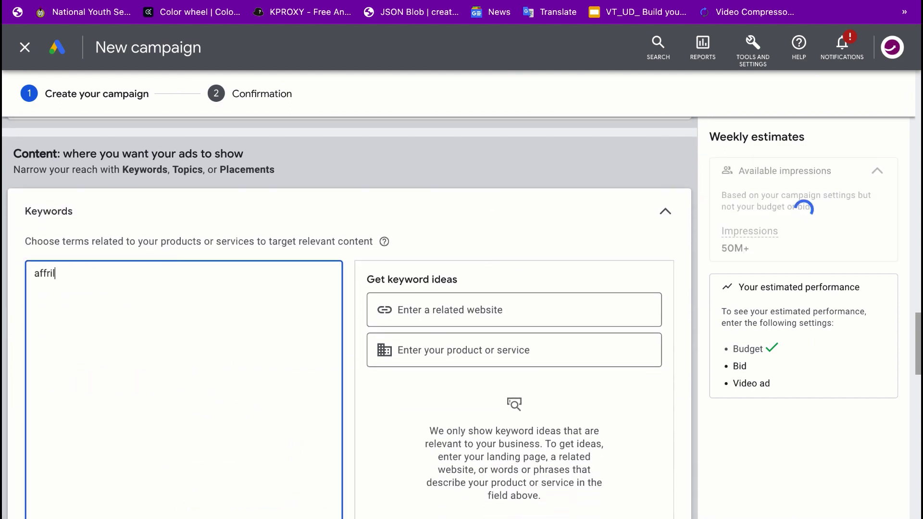
pyautogui.write('iate marketing')
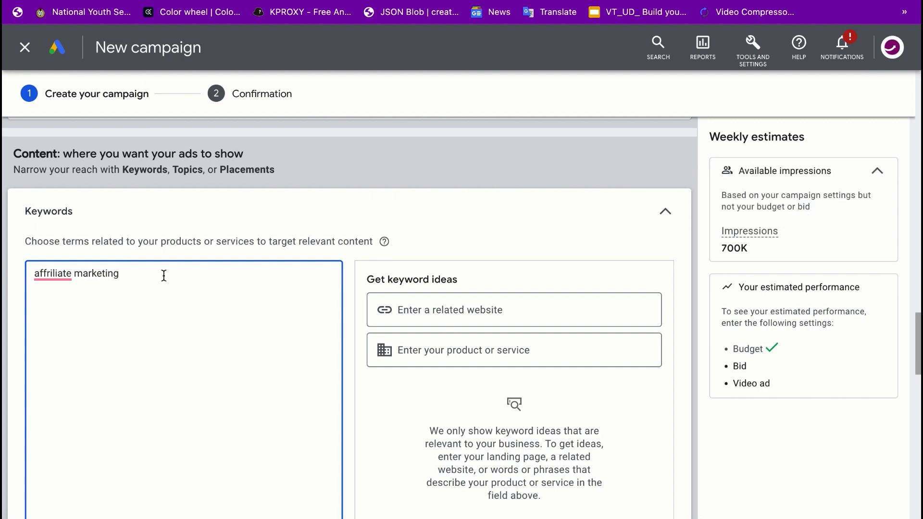
pyautogui.click(57, 267)
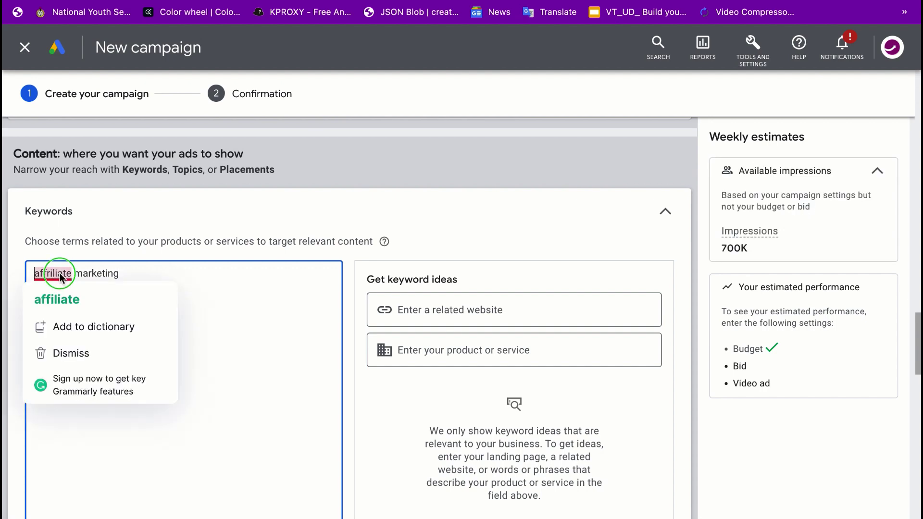
pyautogui.rightClick(60, 273)
pyautogui.click(44, 299)
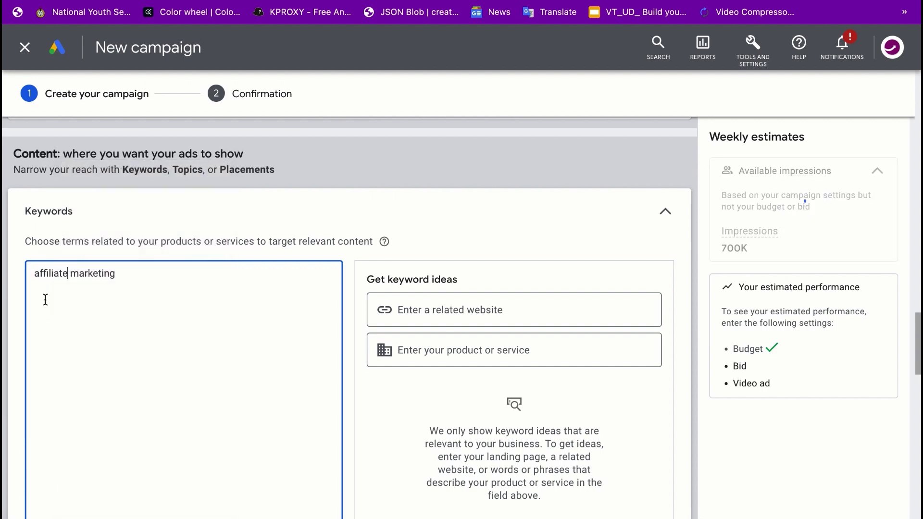
# Get keyword ideas using "affiliate marketing" as the product or service.
pyautogui.moveTo(115, 274); pyautogui.dragTo(30, 274)
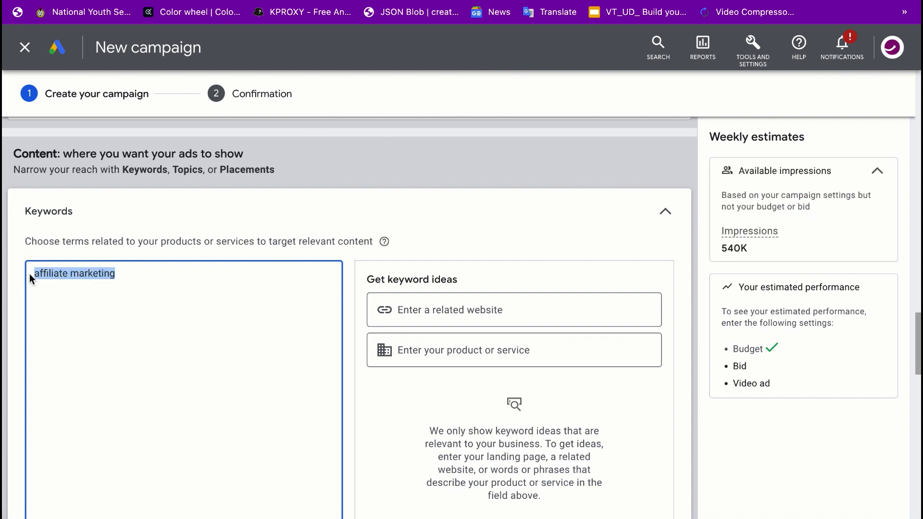
pyautogui.click(443, 350)
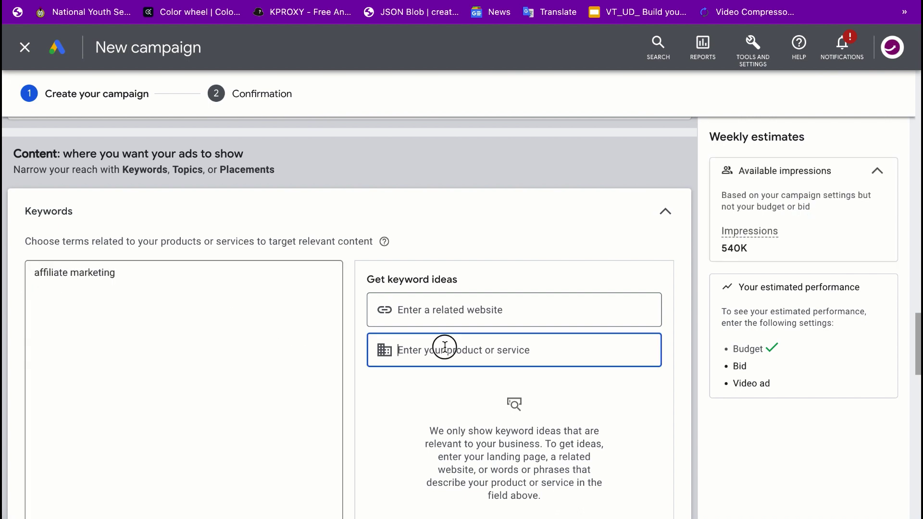
pyautogui.click(460, 309)
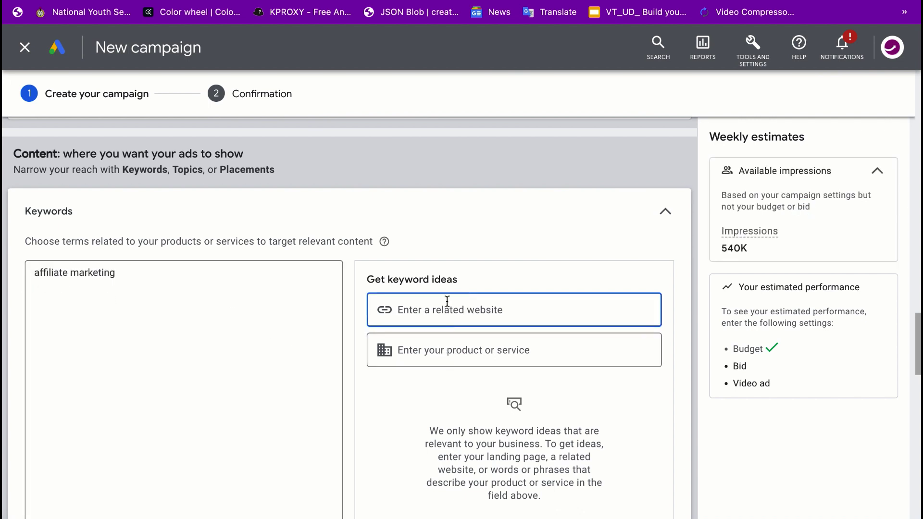
pyautogui.scroll(-3, 469, 298)
pyautogui.scroll(1, 460, 234)
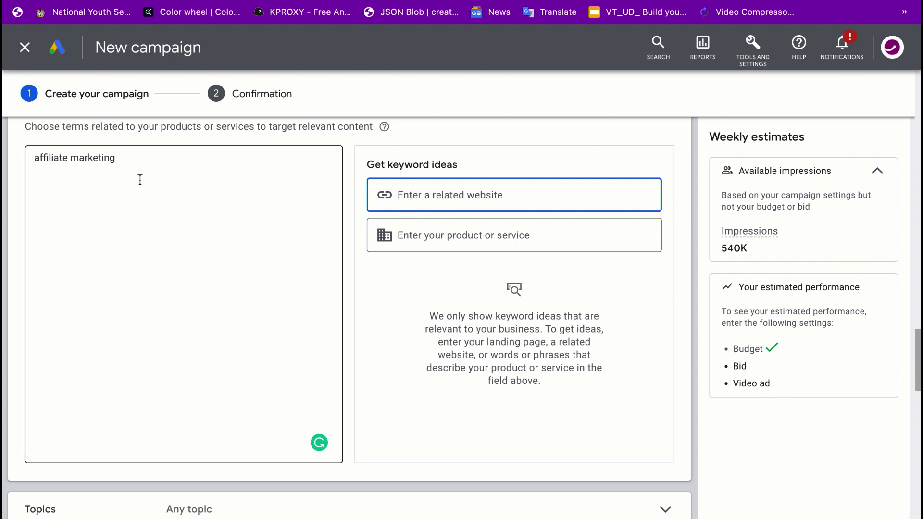
pyautogui.click(416, 235)
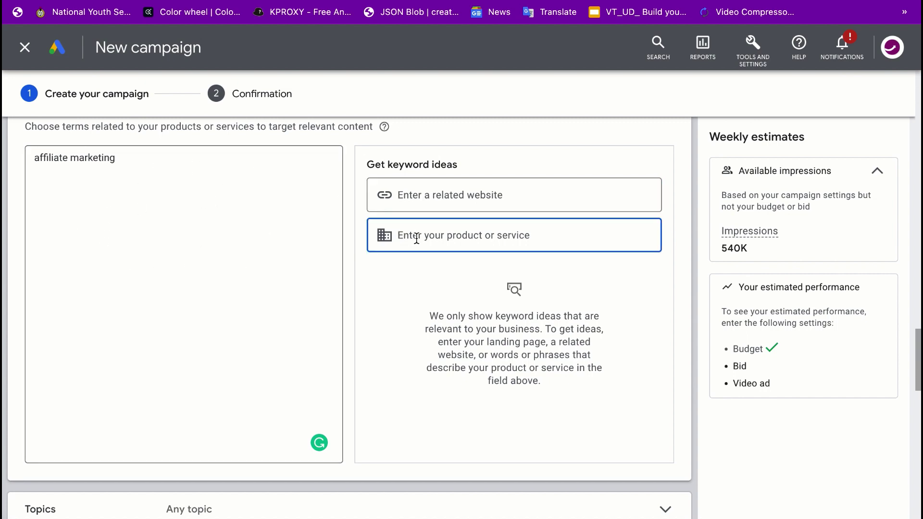
pyautogui.write('affiliate marketing')
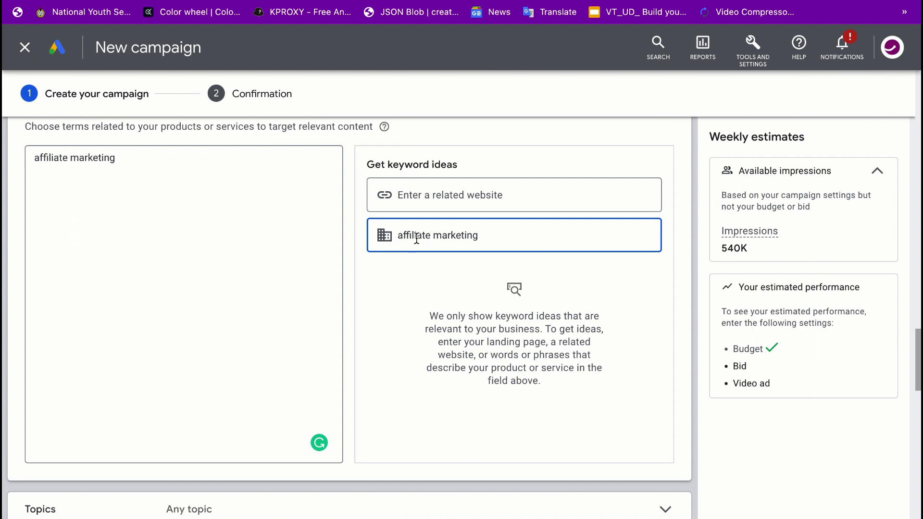
pyautogui.press('Return')
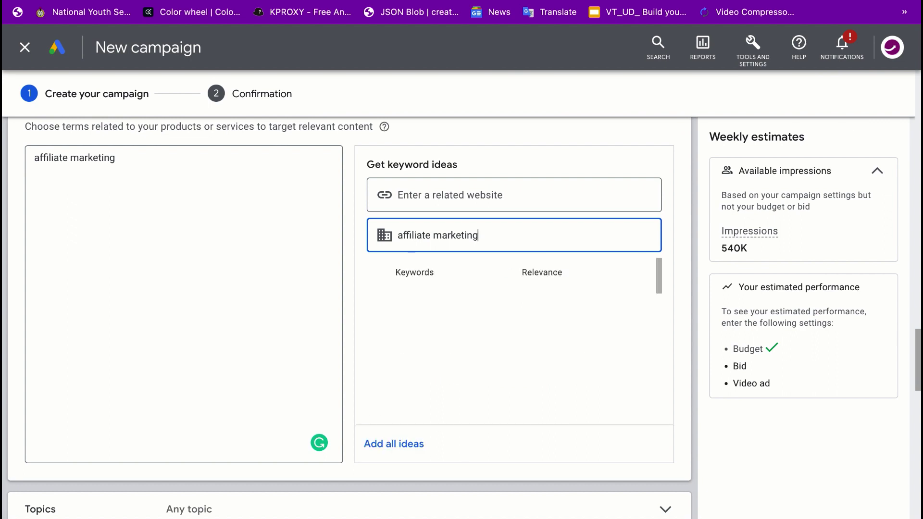
# Add the keyword ideas "affiliate marketing platform", "online affiliate marketing" and "affiliate marketing earn money" to the ad group's keywords.
pyautogui.scroll(-1, 478, 332)
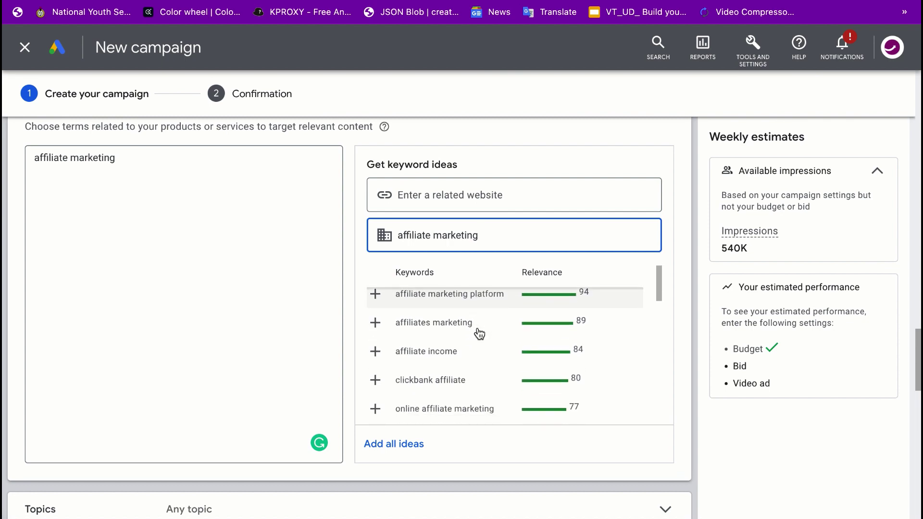
pyautogui.scroll(1, 475, 331)
pyautogui.click(375, 313)
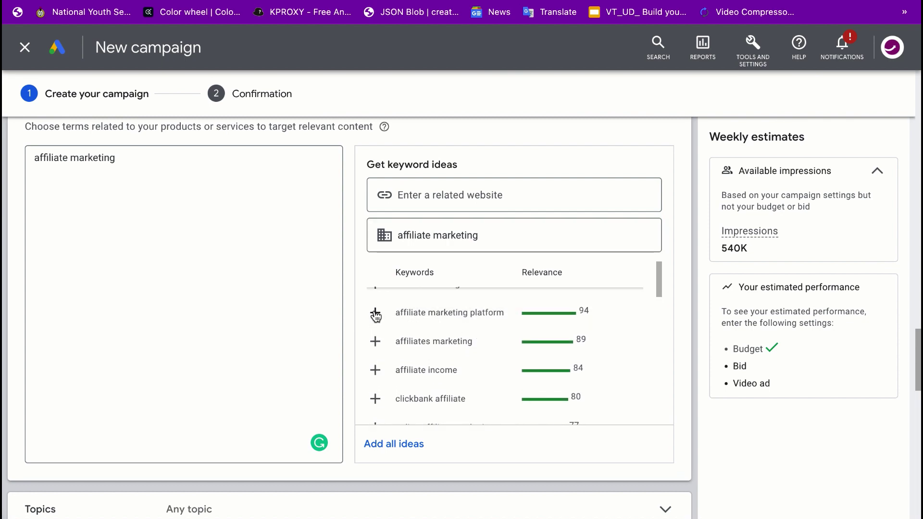
pyautogui.scroll(-3, 408, 343)
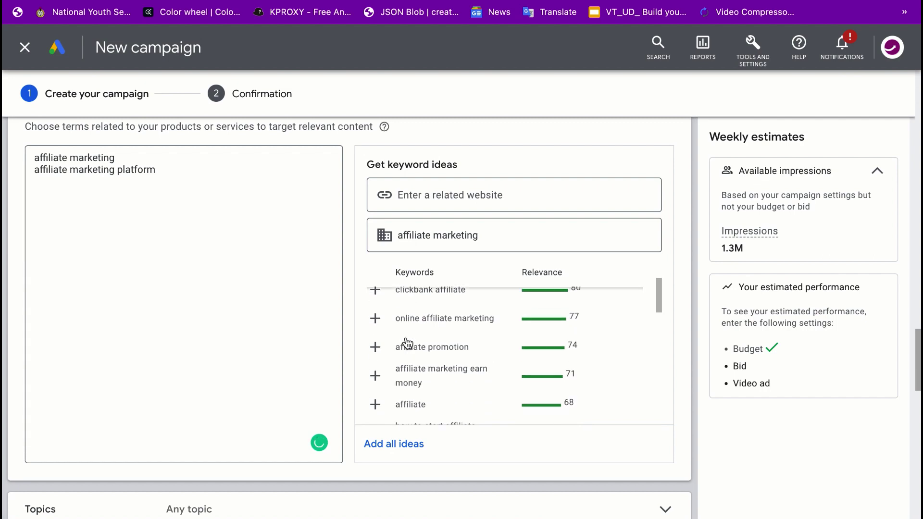
pyautogui.click(375, 313)
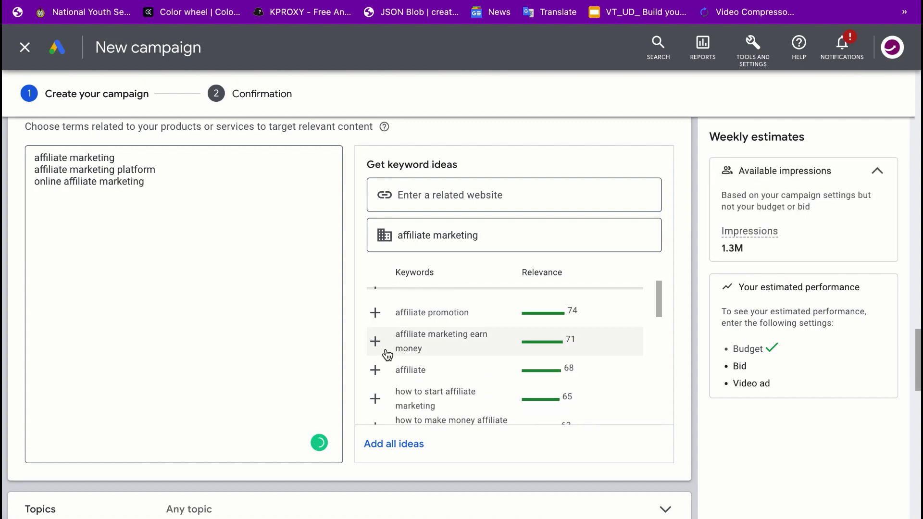
pyautogui.click(374, 341)
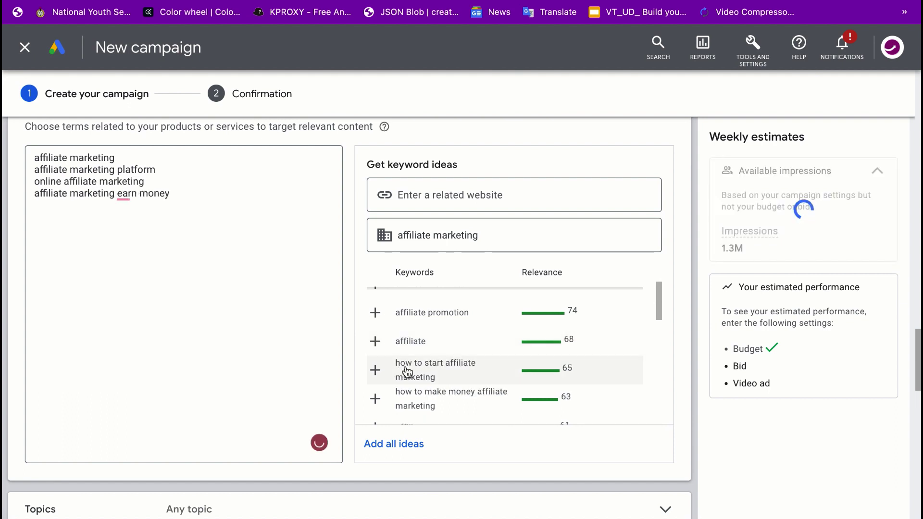
# Add the keyword ideas "how to start affiliate marketing", "how to make money affiliate marketing" and "make money with affiliate marketing" to the ad group's keywords.
pyautogui.click(375, 370)
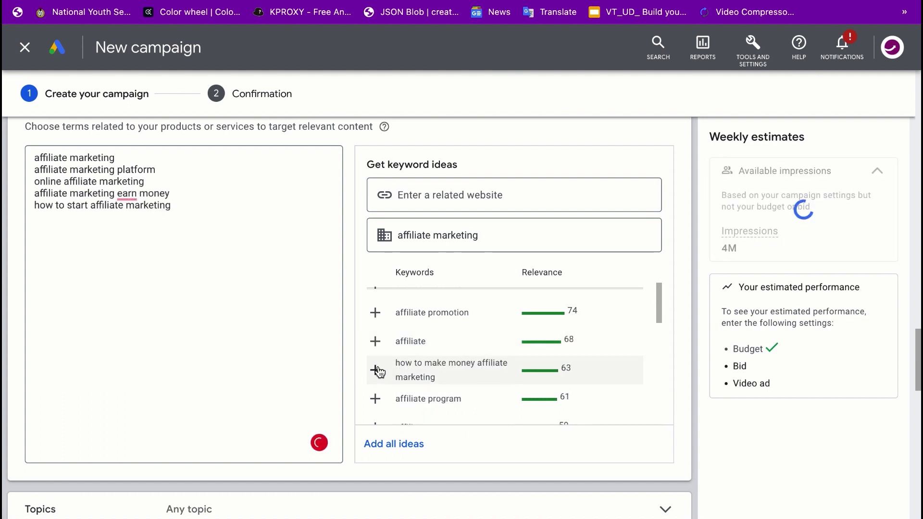
pyautogui.click(375, 370)
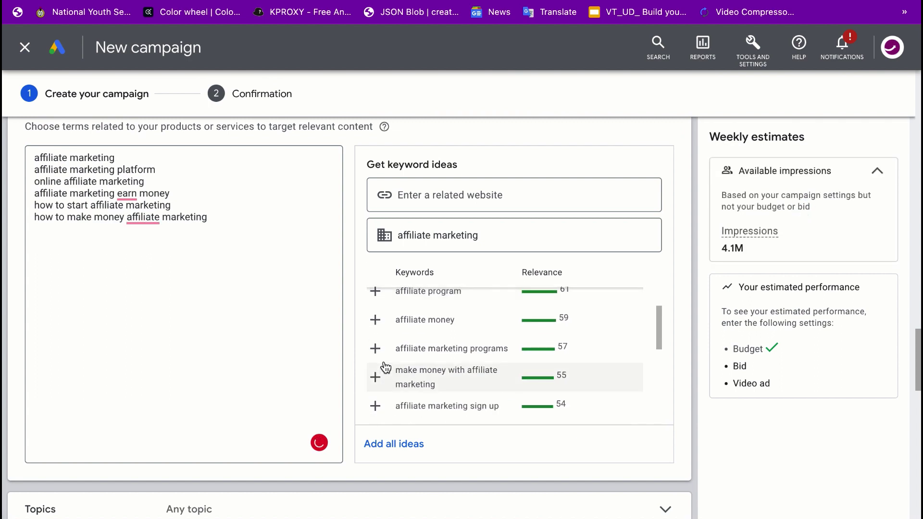
pyautogui.click(145, 218)
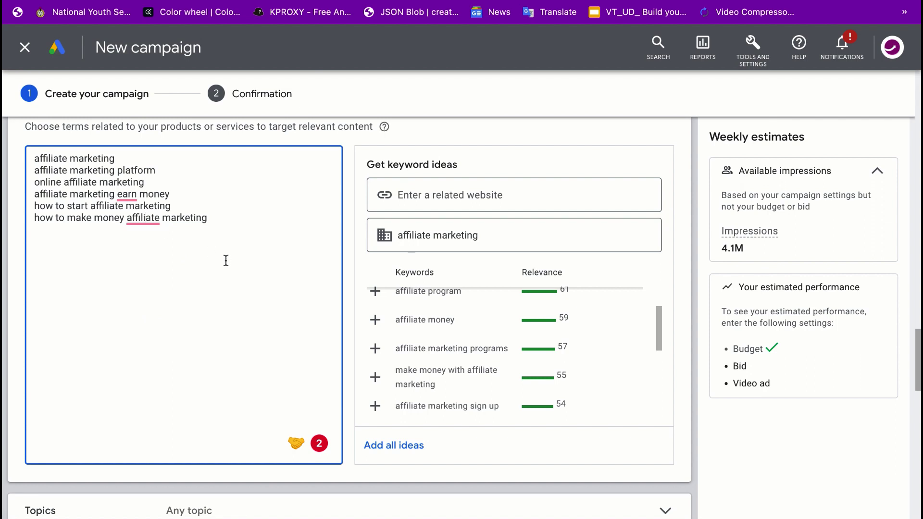
pyautogui.scroll(-2, 428, 335)
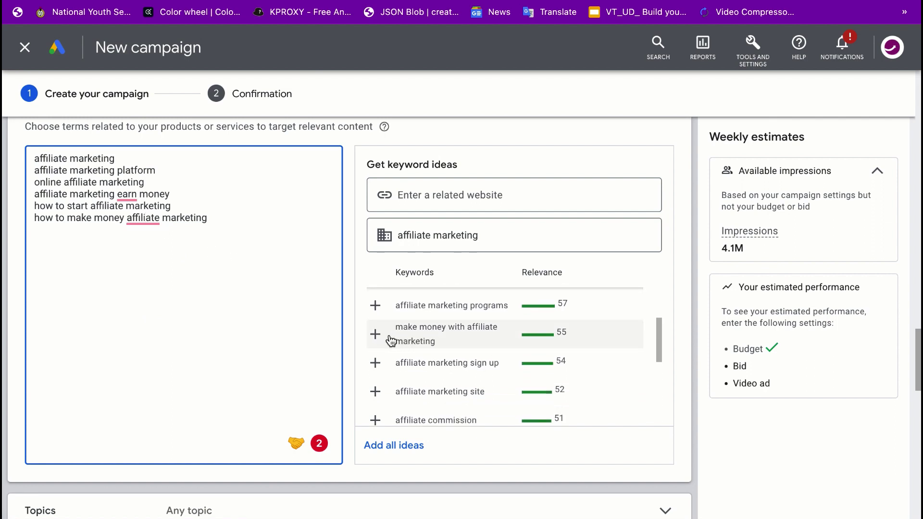
pyautogui.click(375, 334)
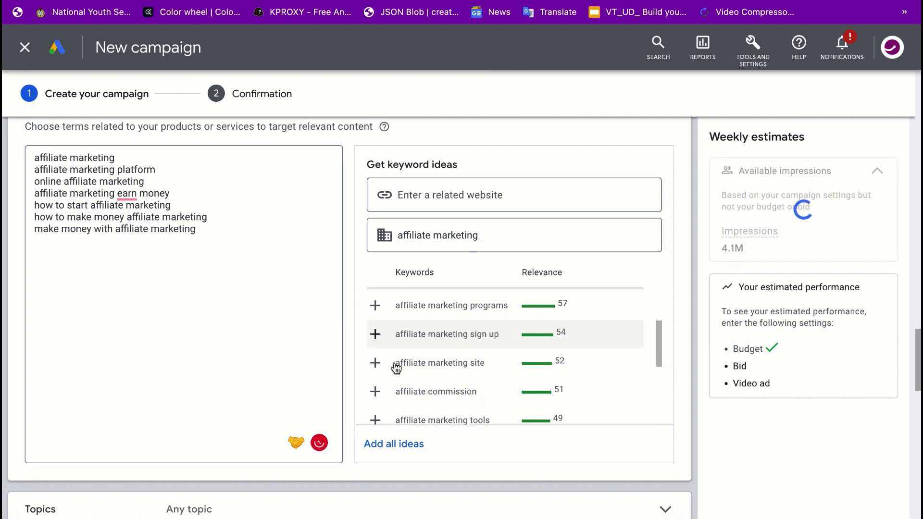
# Add the keyword ideas "affiliate marketing earn money online", "affiliate marketing classes" and "affiliate networks" to the ad group's keywords.
pyautogui.scroll(-2, 396, 370)
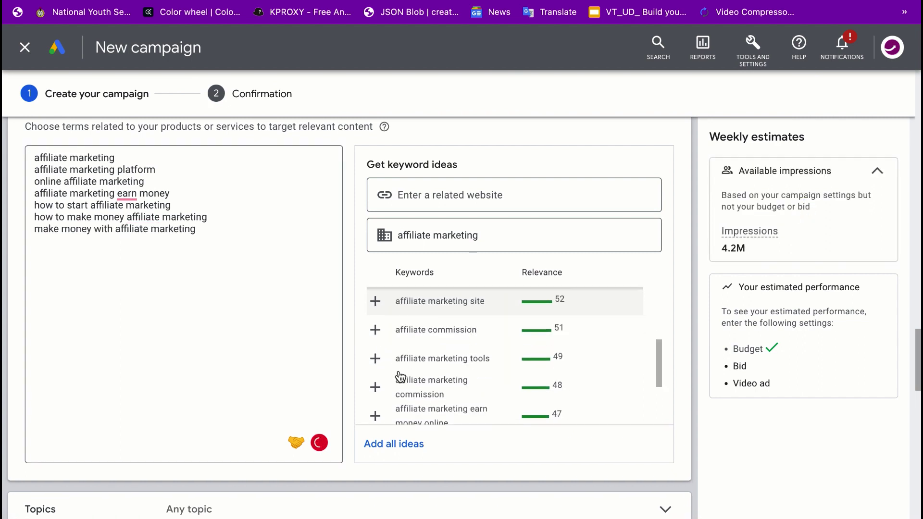
pyautogui.scroll(-2, 399, 377)
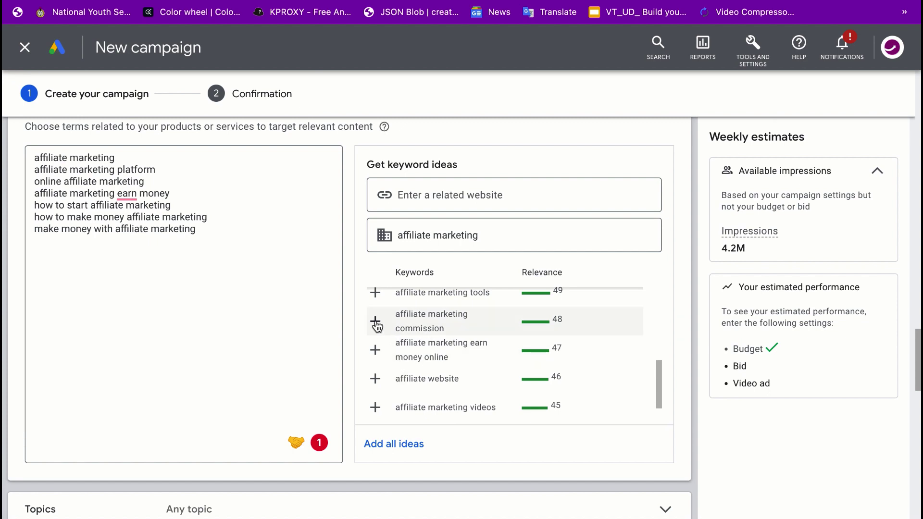
pyautogui.click(374, 356)
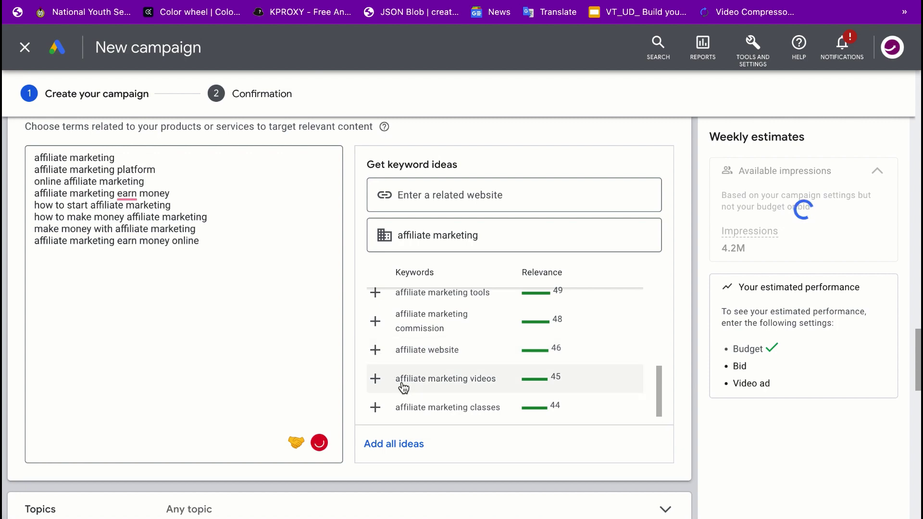
pyautogui.scroll(-2, 404, 385)
pyautogui.scroll(-1, 403, 389)
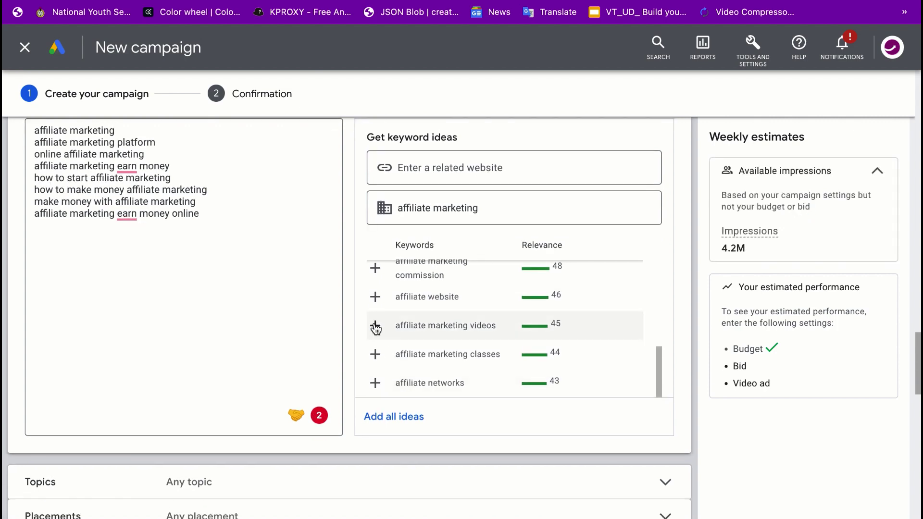
pyautogui.click(375, 356)
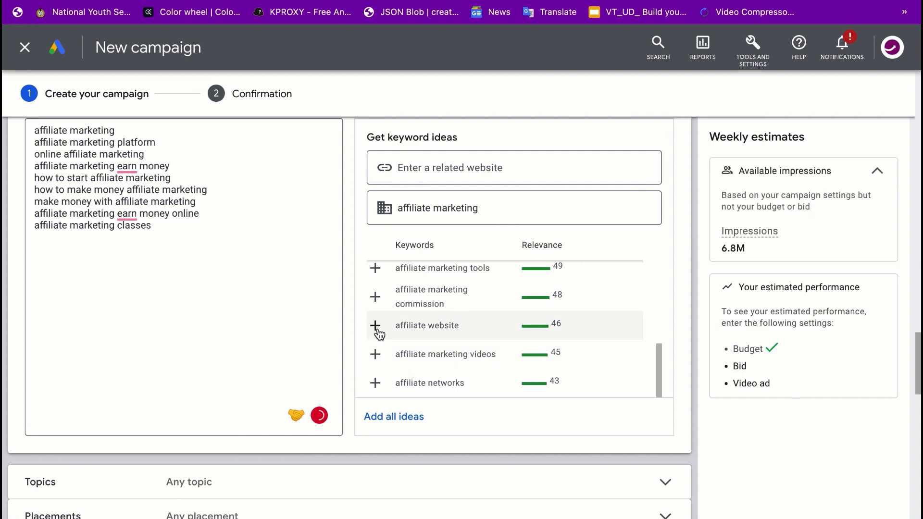
pyautogui.scroll(1, 379, 333)
pyautogui.scroll(-1, 377, 333)
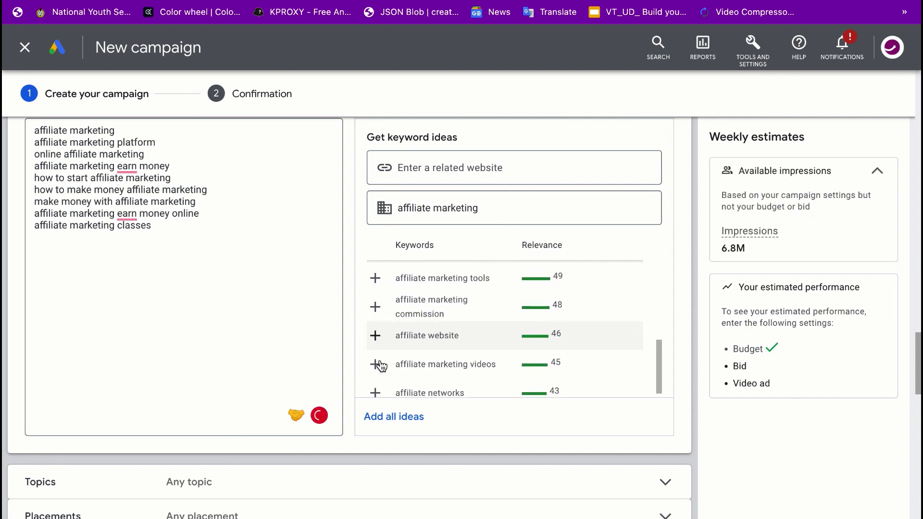
pyautogui.scroll(-2, 401, 329)
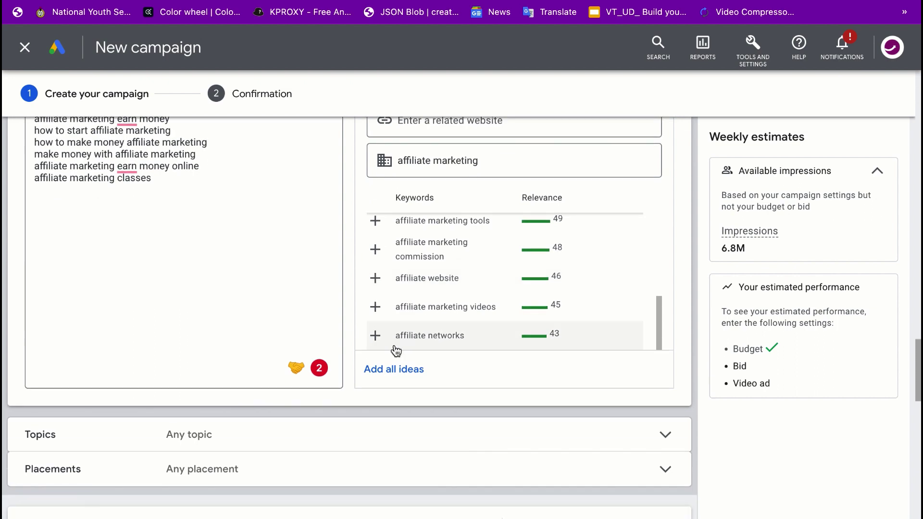
pyautogui.click(376, 335)
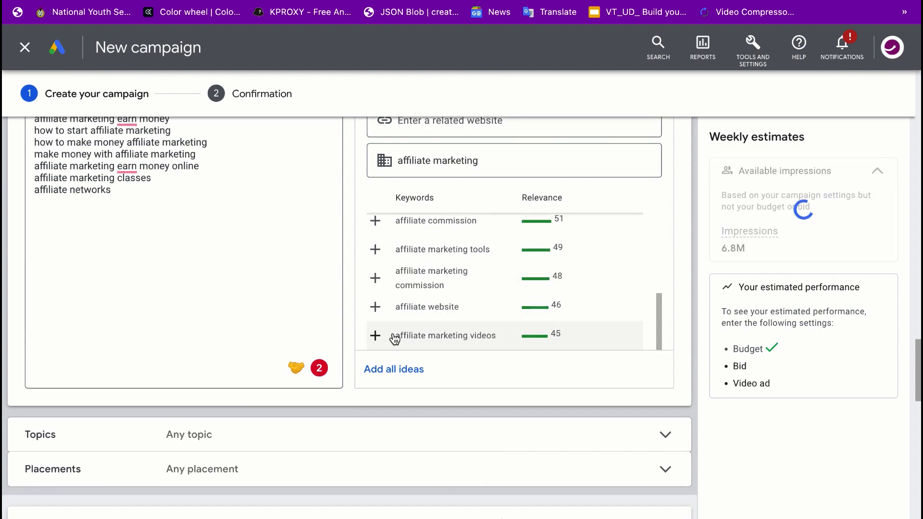
# Clear the product or service term and get keyword ideas from the related website expertnaire.com instead.
pyautogui.scroll(5, 425, 291)
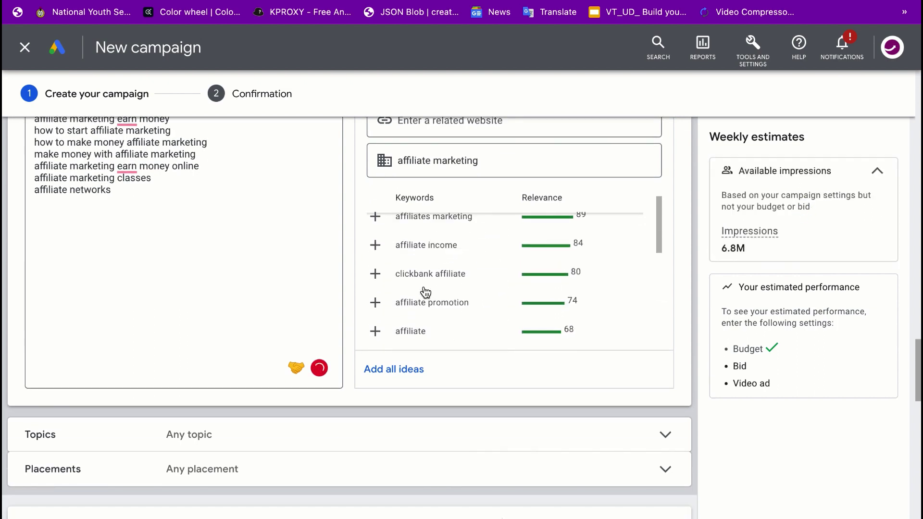
pyautogui.scroll(2, 426, 292)
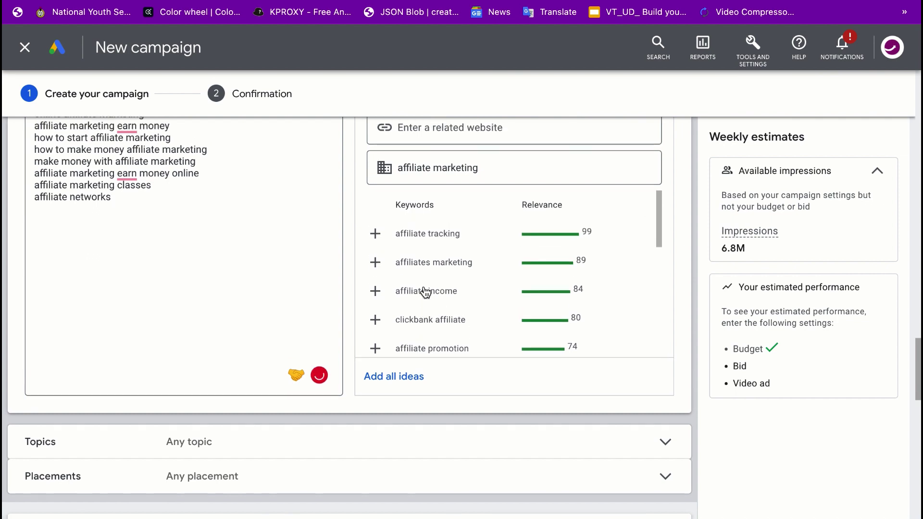
pyautogui.scroll(1, 425, 292)
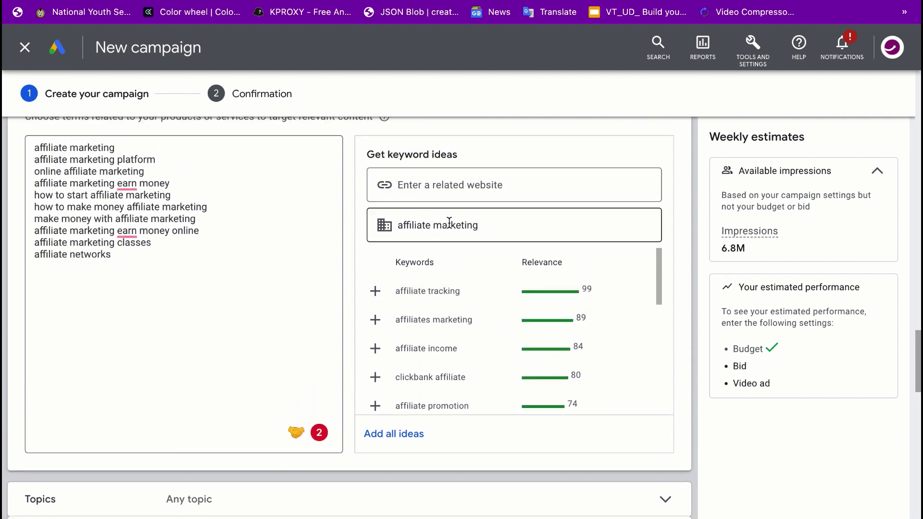
pyautogui.click(498, 226)
pyautogui.moveTo(497, 227); pyautogui.dragTo(374, 224)
pyautogui.press('BackSpace')
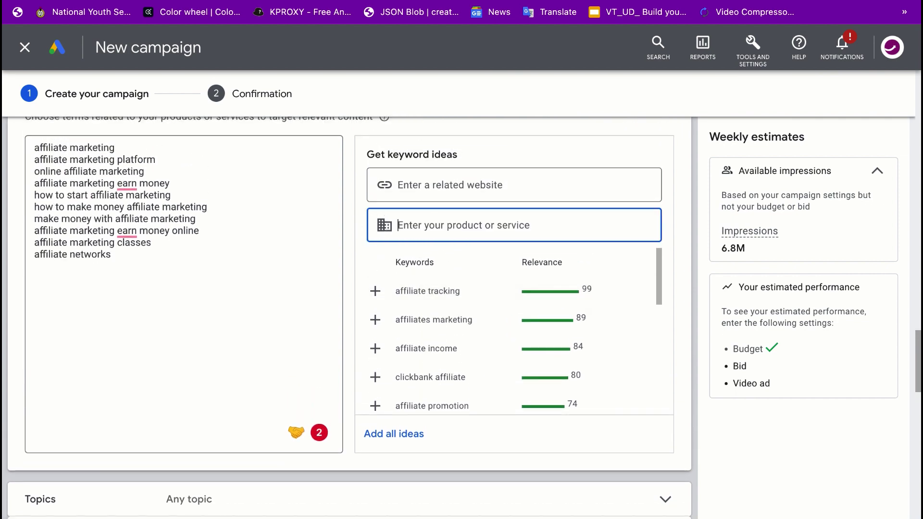
pyautogui.click(444, 185)
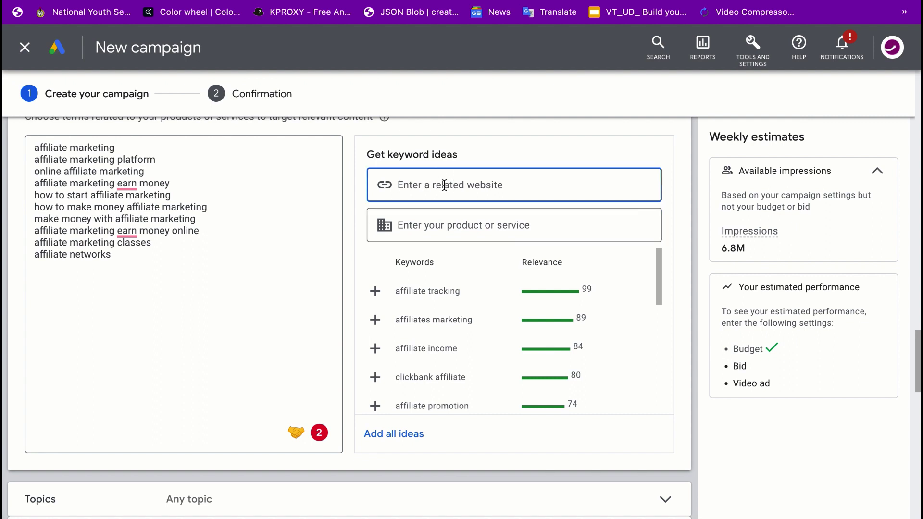
pyautogui.write('expert')
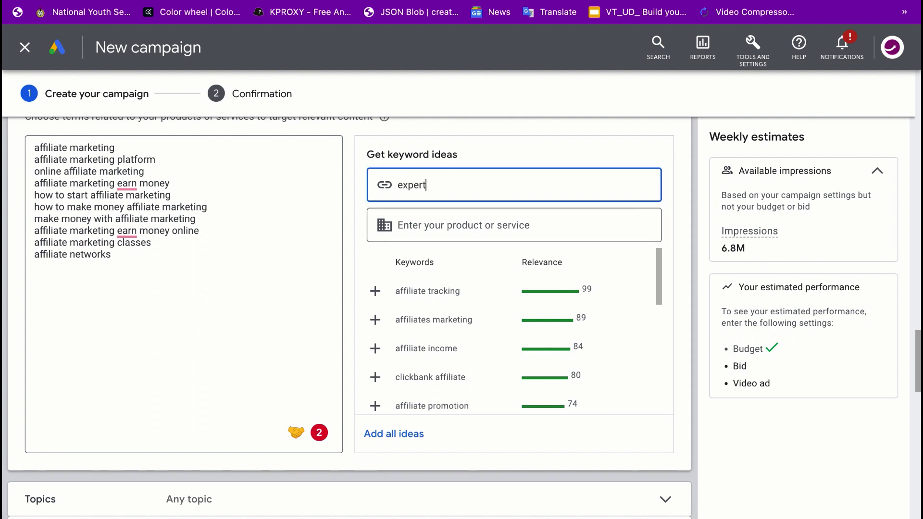
pyautogui.write('naire.com')
pyautogui.press('Return')
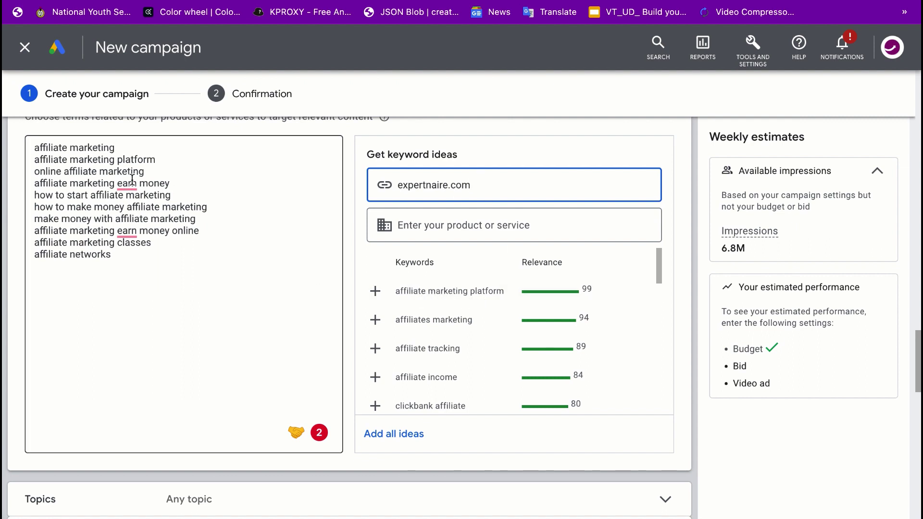
# Add the keyword idea "affiliate marketing sign up" from the website-based suggestions to the ad group's keywords.
pyautogui.scroll(-2, 469, 342)
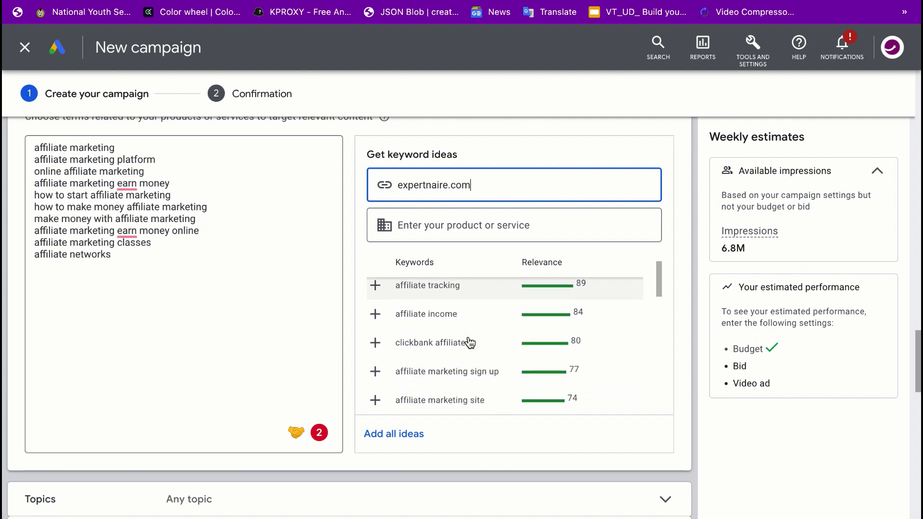
pyautogui.scroll(-2, 469, 342)
pyautogui.scroll(1, 480, 336)
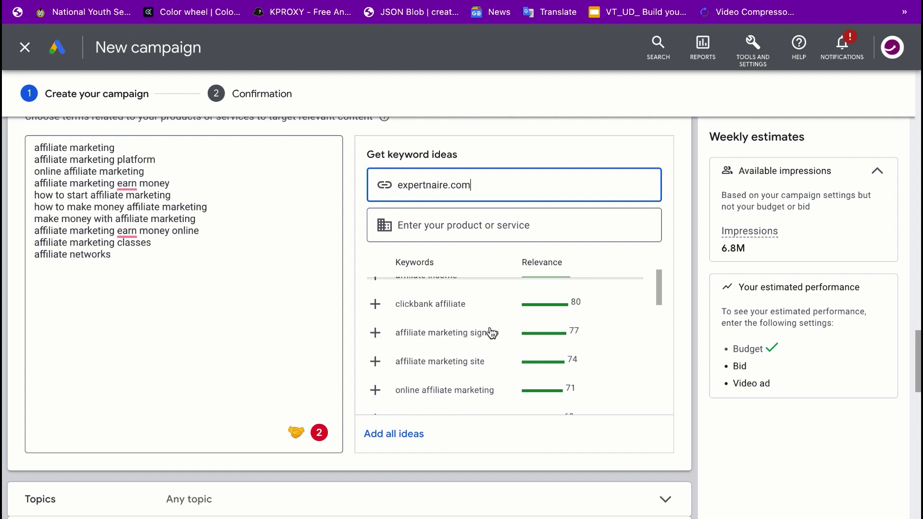
pyautogui.scroll(-2, 490, 330)
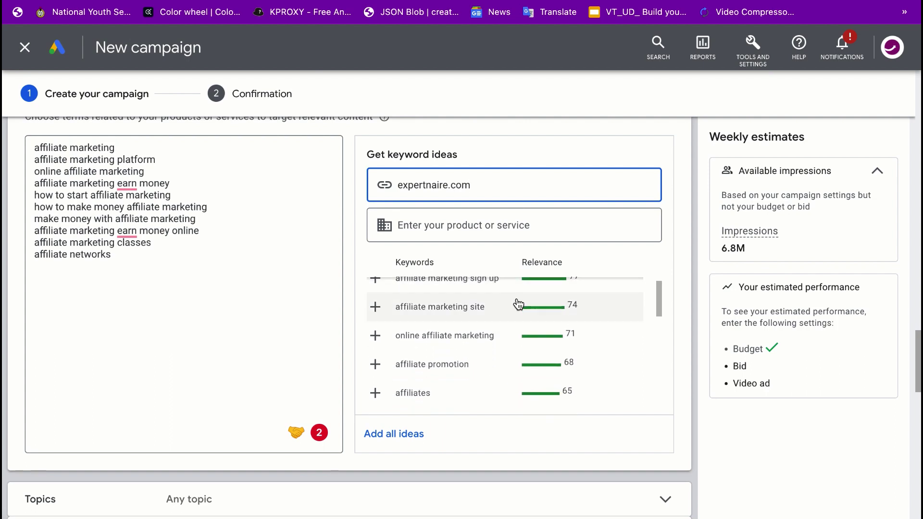
pyautogui.scroll(1, 518, 304)
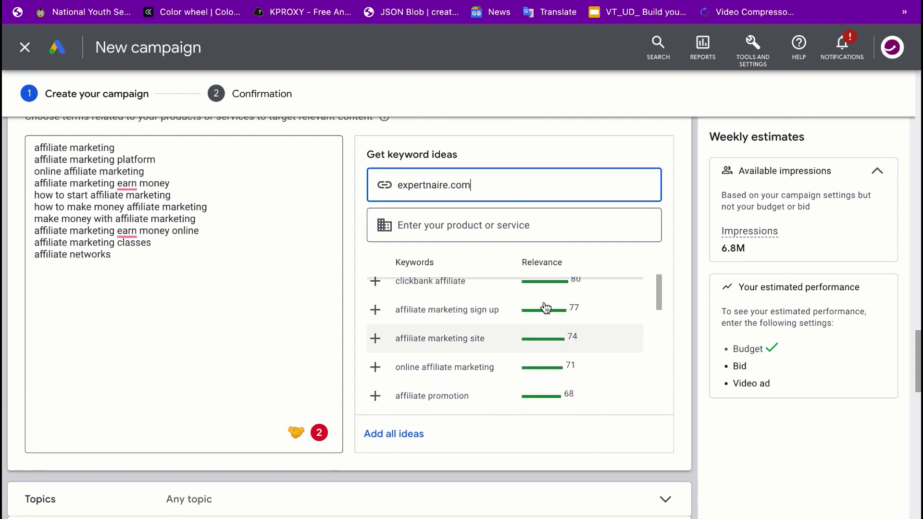
pyautogui.click(375, 311)
# Add the keyword ideas "expertnaire affiliate" and "expertnaire affiliate marketing" to the ad group's keywords.
pyautogui.scroll(-2, 453, 336)
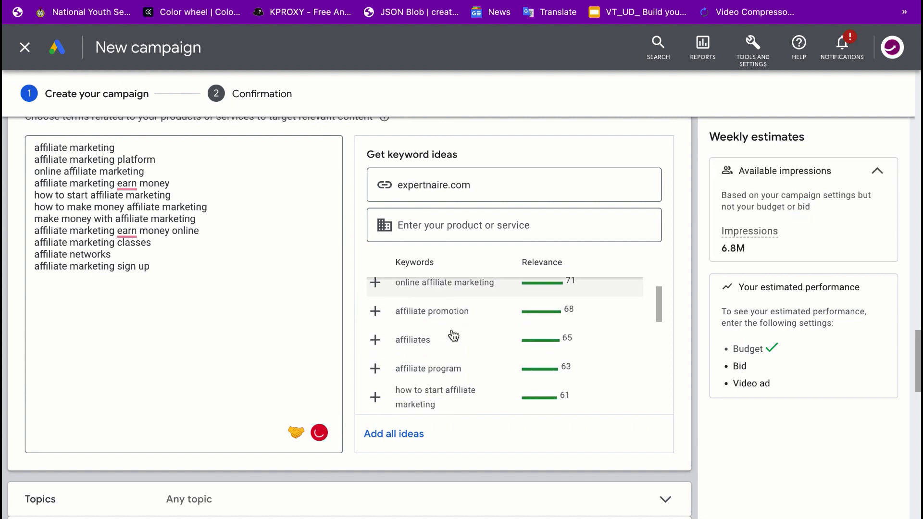
pyautogui.scroll(-5, 453, 336)
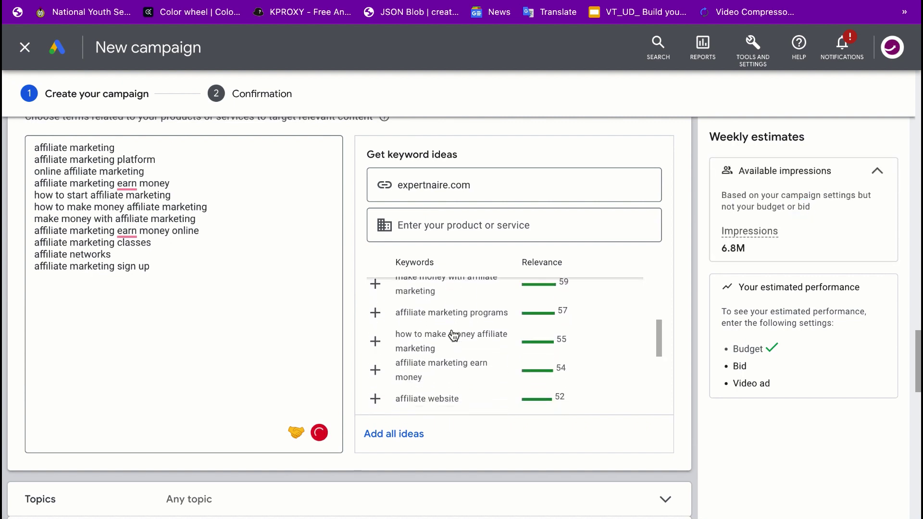
pyautogui.scroll(-8, 453, 335)
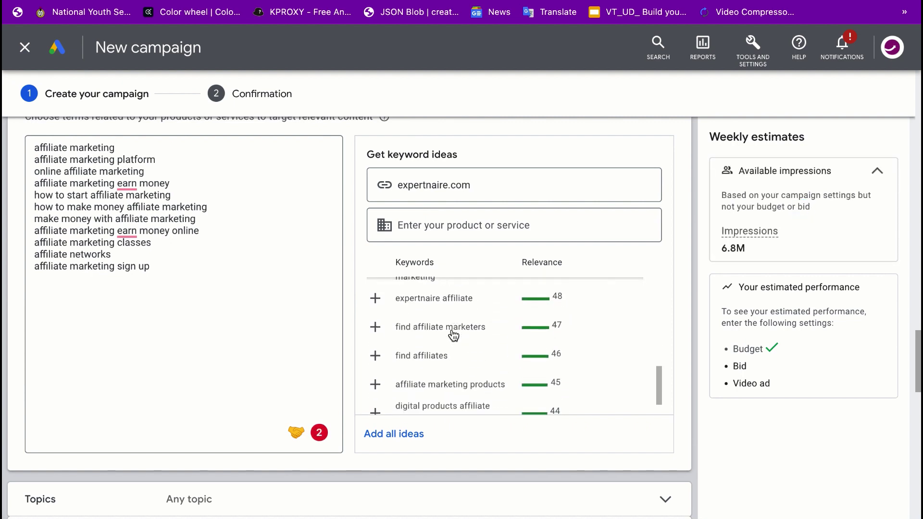
pyautogui.click(375, 299)
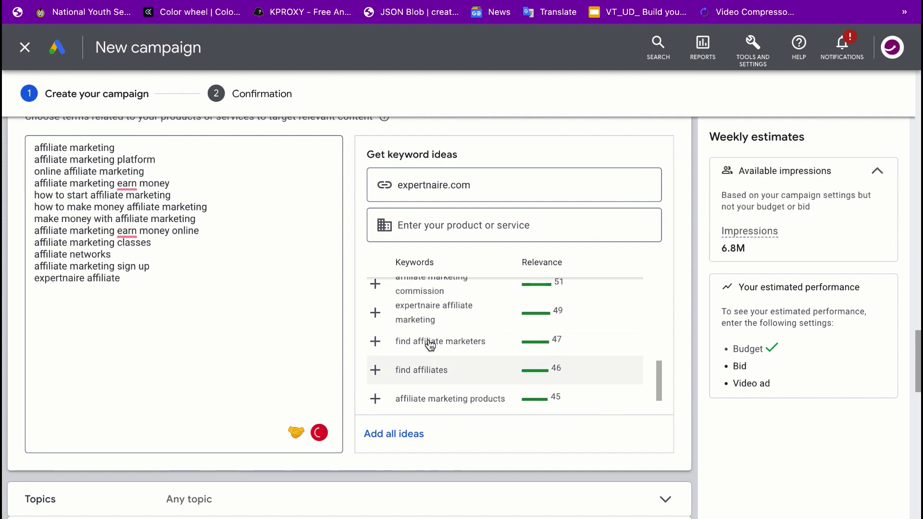
pyautogui.click(375, 313)
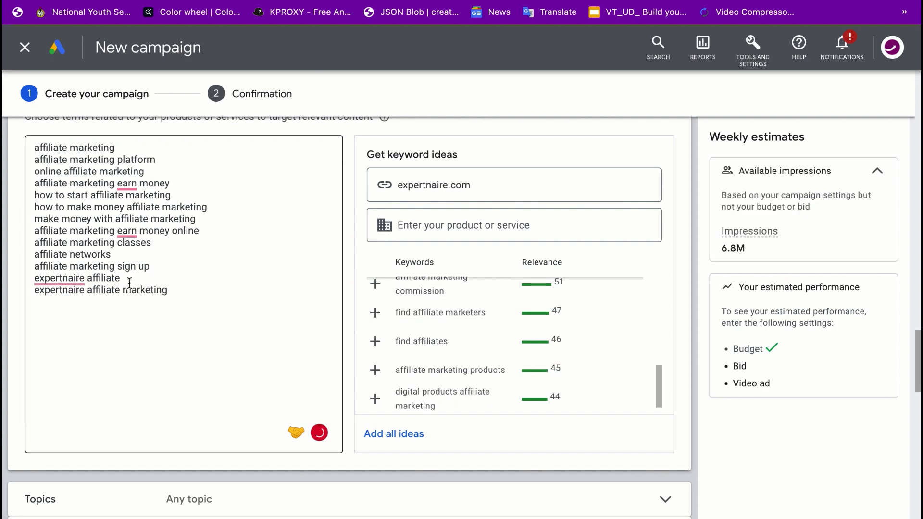
# Remove "expertnaire affiliate" from the ad group's keywords and add the keyword idea "digital products affiliate marketing".
pyautogui.moveTo(129, 282); pyautogui.dragTo(39, 283)
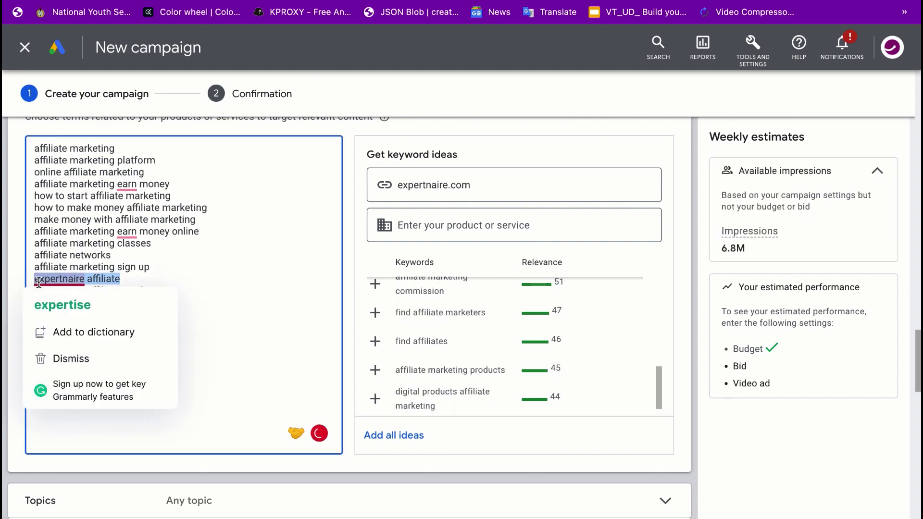
pyautogui.click(39, 282)
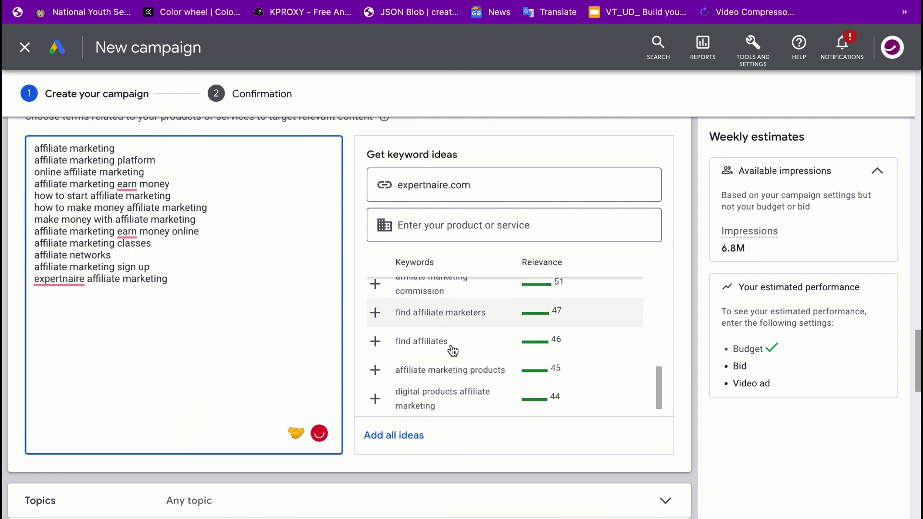
pyautogui.scroll(-4, 461, 355)
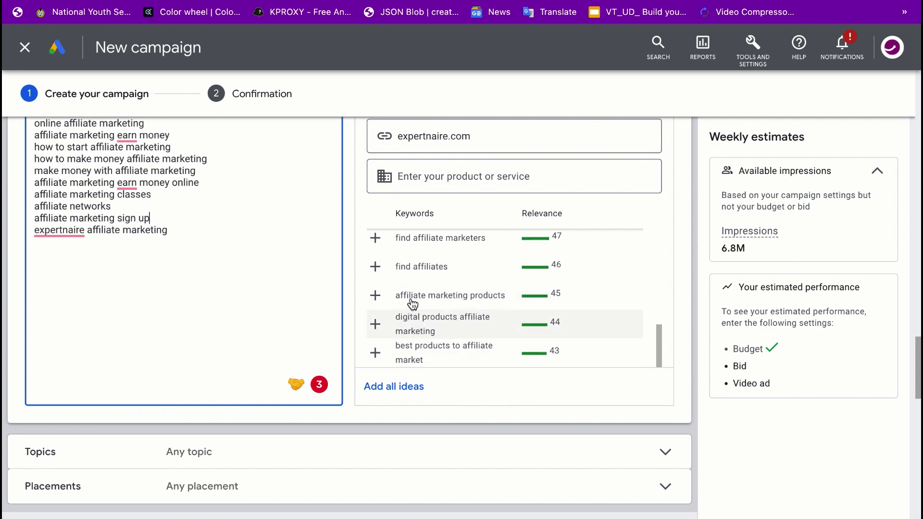
pyautogui.click(375, 324)
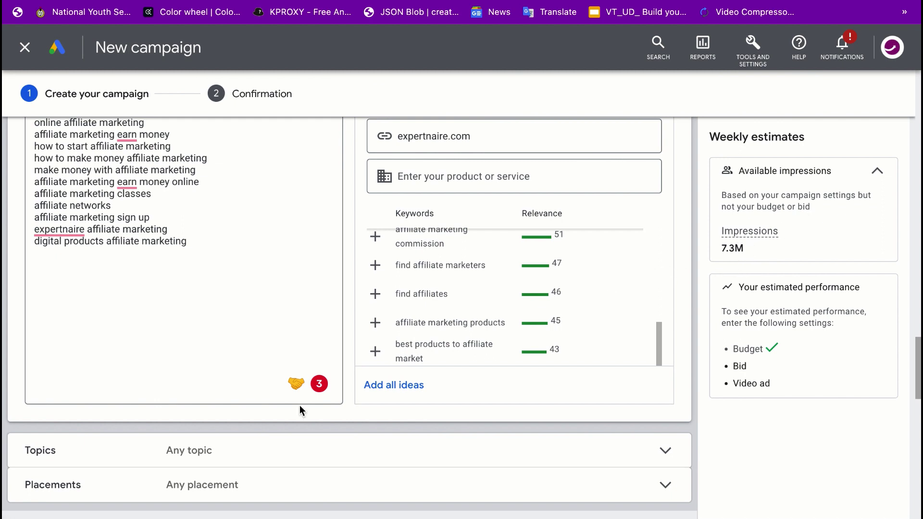
# Examine the topic categories available for targeting in the ad group, leaving the selection empty.
pyautogui.scroll(-4, 299, 405)
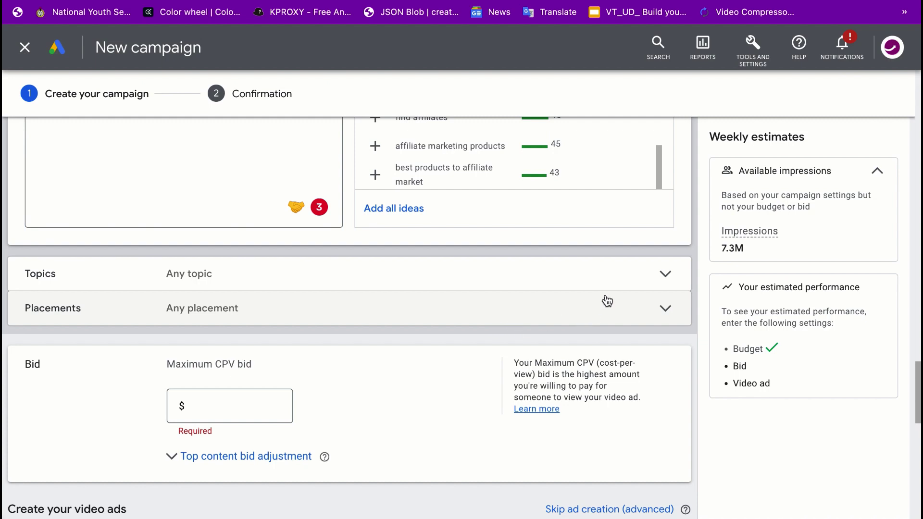
pyautogui.click(673, 277)
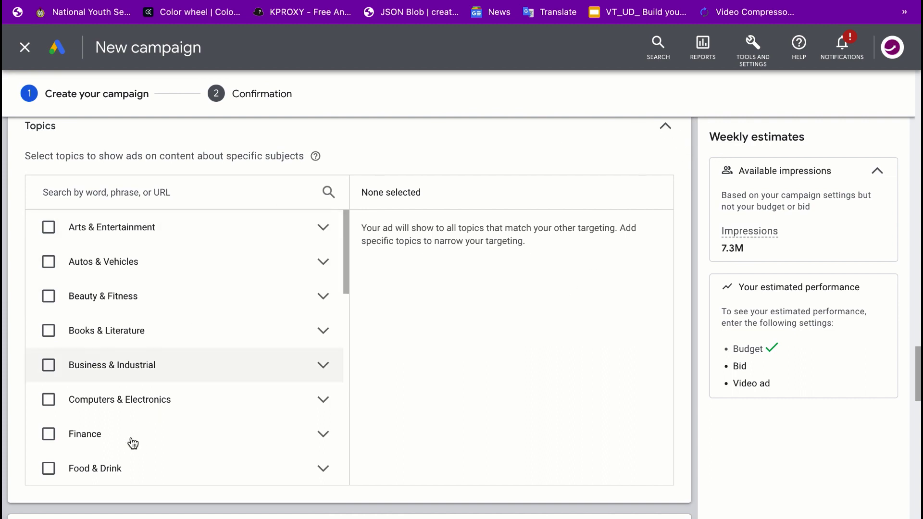
pyautogui.click(664, 127)
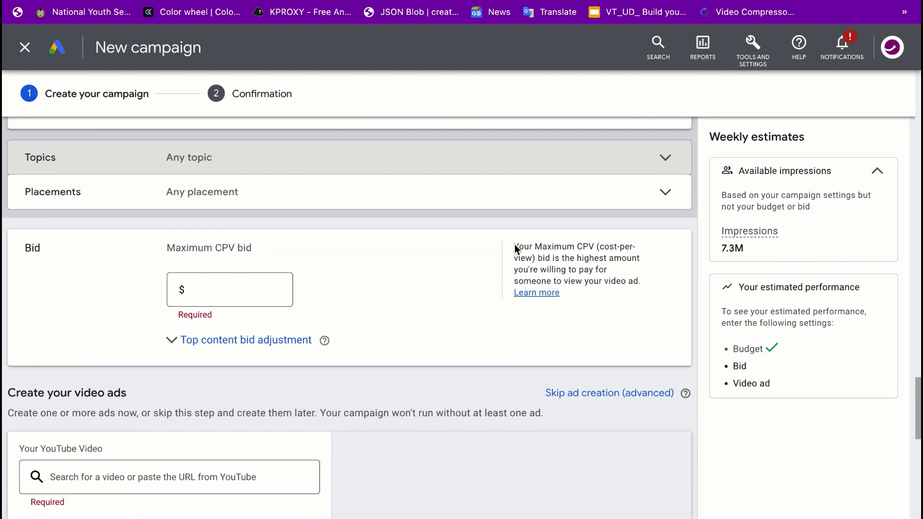
# Examine the placement targeting options for the ad group without selecting any placement.
pyautogui.click(664, 194)
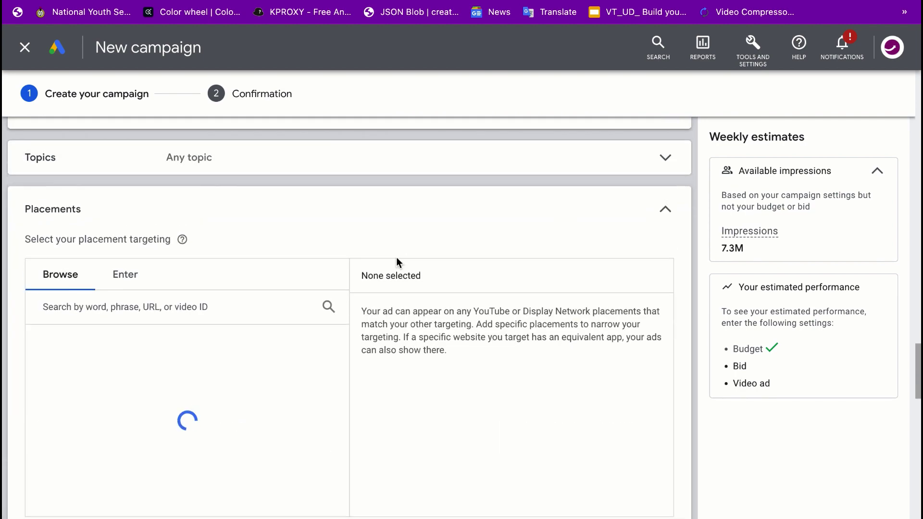
pyautogui.scroll(-2, 396, 257)
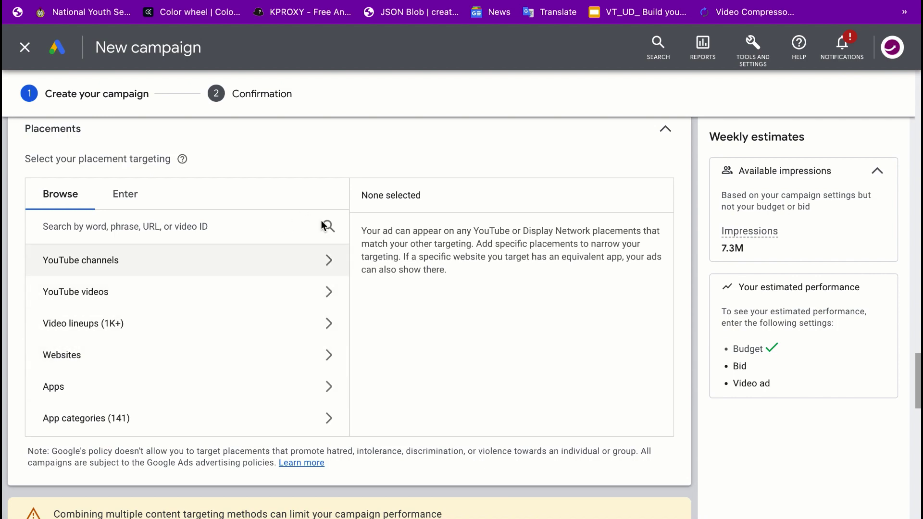
pyautogui.scroll(1, 277, 243)
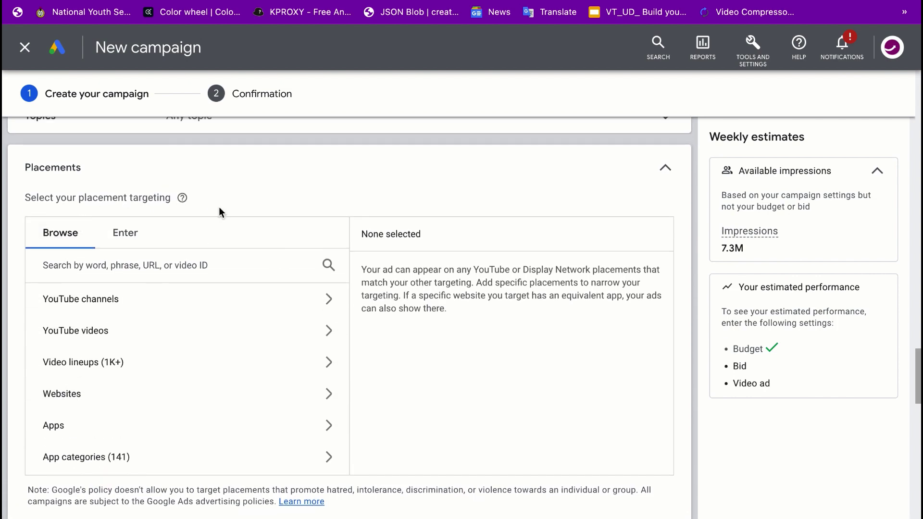
pyautogui.moveTo(184, 201)
pyautogui.click(665, 169)
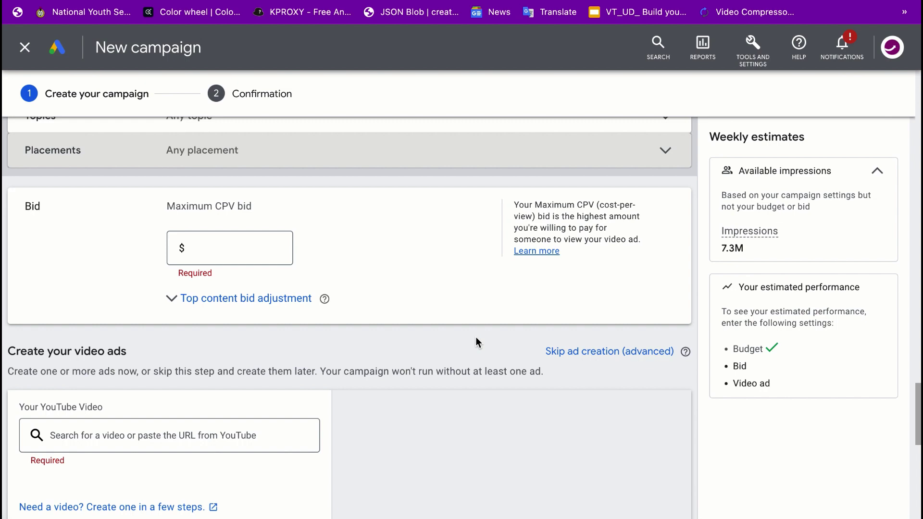
# Set the ad group's maximum CPV bid to $0.05.
pyautogui.scroll(1, 476, 342)
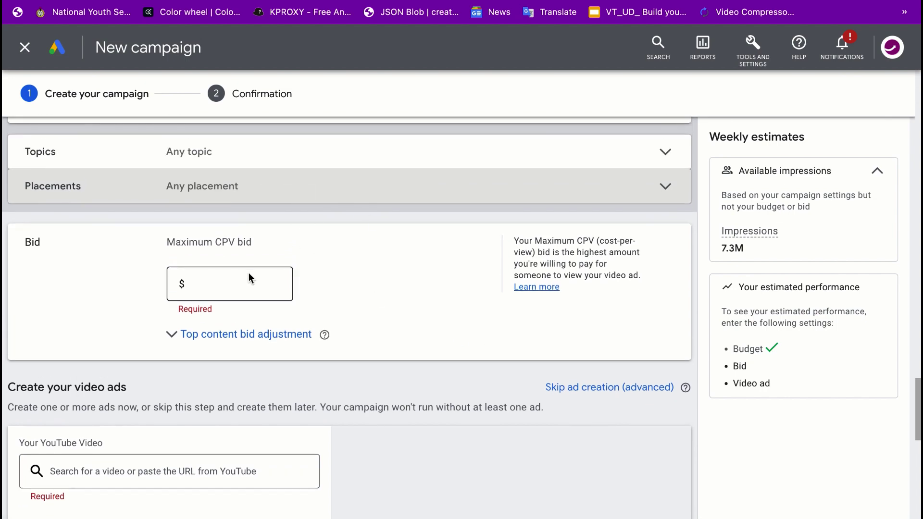
pyautogui.click(230, 285)
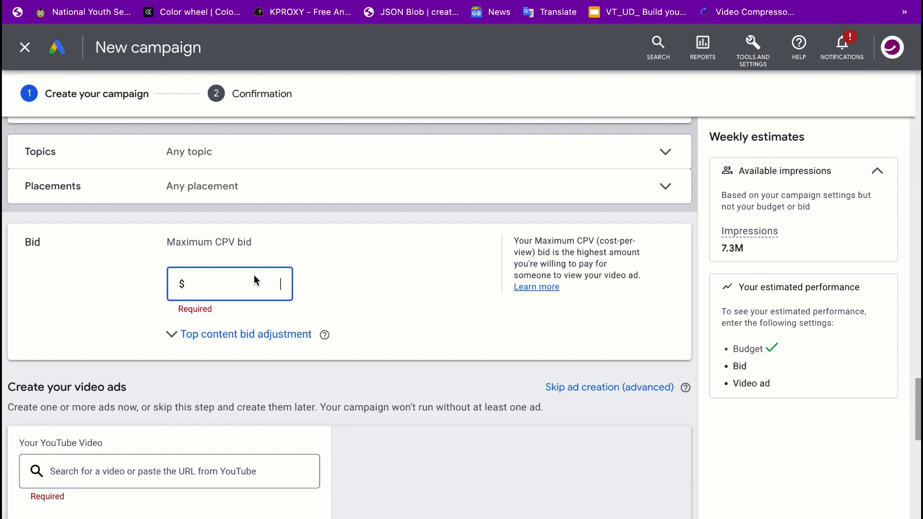
pyautogui.write('0.00')
pyautogui.press('BackSpace')
pyautogui.write('5')
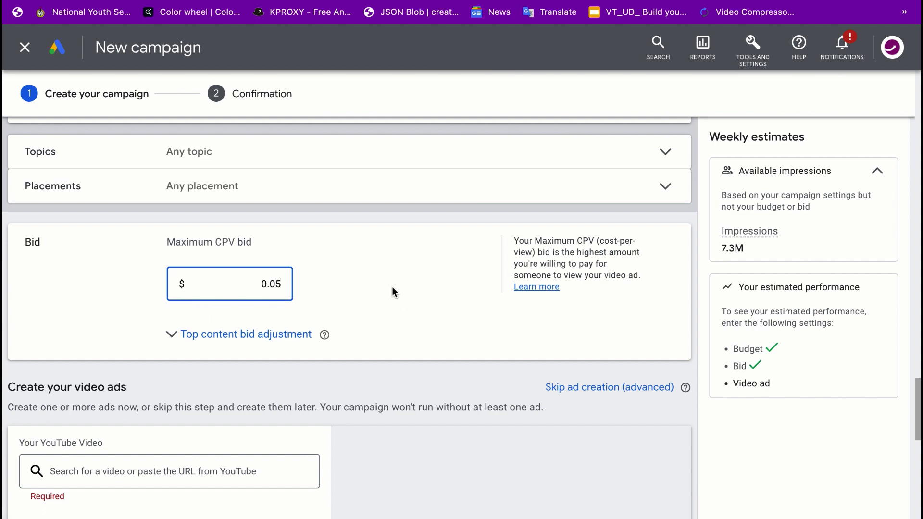
# Try other amounts for the maximum CPV bid and return it to $0.05.
pyautogui.press('BackSpace')
pyautogui.write('0')
pyautogui.press('BackSpace')
pyautogui.write('55')
pyautogui.press('BackSpace')
pyautogui.write('0')
pyautogui.press('BackSpace')
pyautogui.press('BackSpace')
pyautogui.write('05')
pyautogui.click(447, 296)
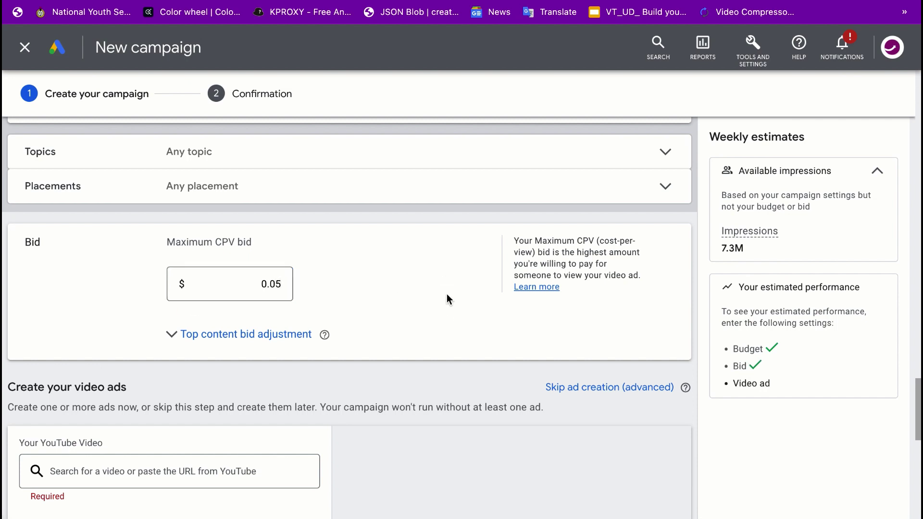
# Examine the top content bid adjustment setting and its help text without entering a percentage.
pyautogui.scroll(-2, 447, 294)
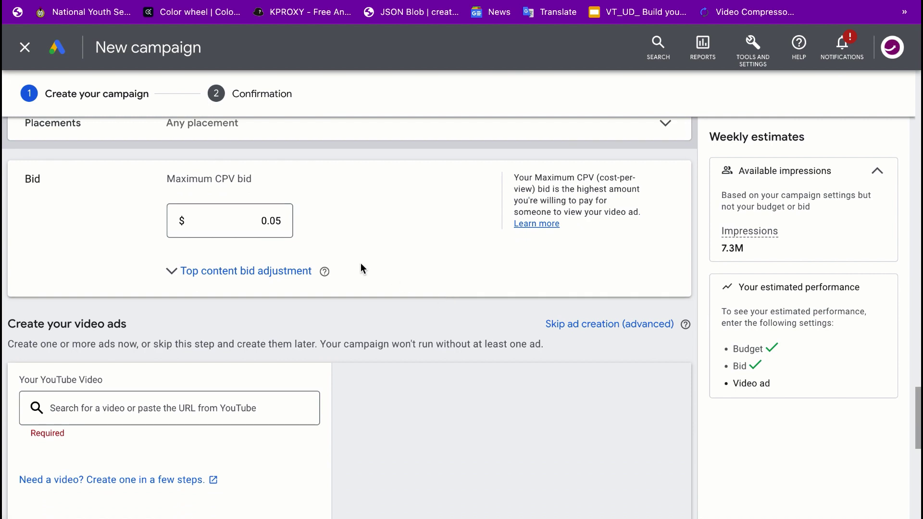
pyautogui.click(168, 273)
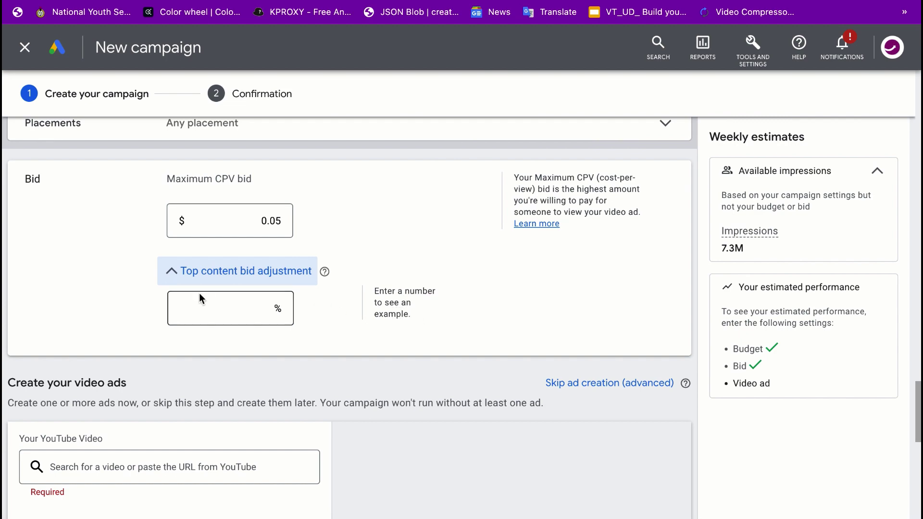
pyautogui.click(187, 273)
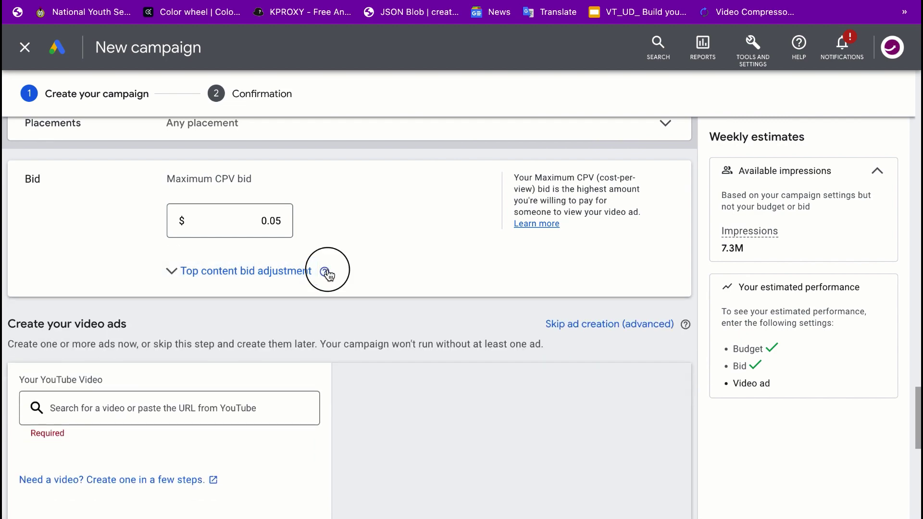
pyautogui.moveTo(326, 273)
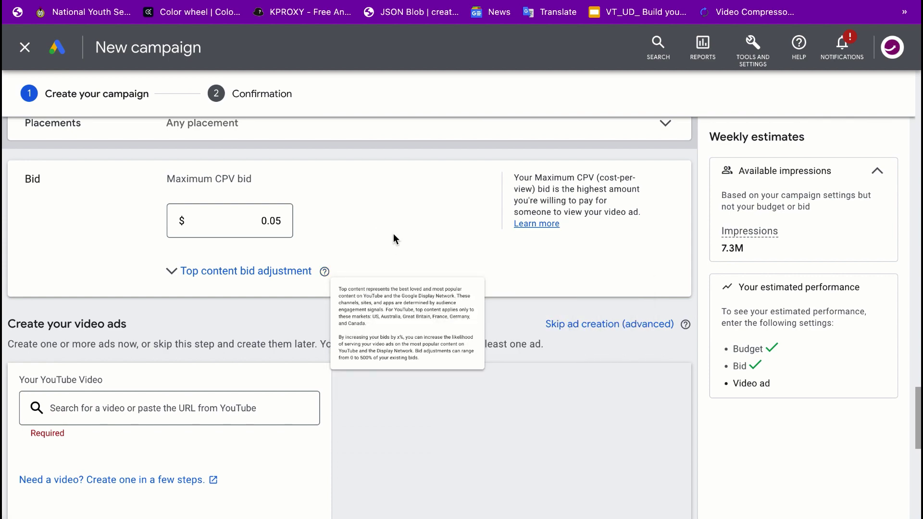
# Copy the URL of the "Make Money Online in Nigeria" YouTube video and paste it as the campaign's ad video.
pyautogui.scroll(-1, 415, 295)
pyautogui.scroll(-1, 417, 302)
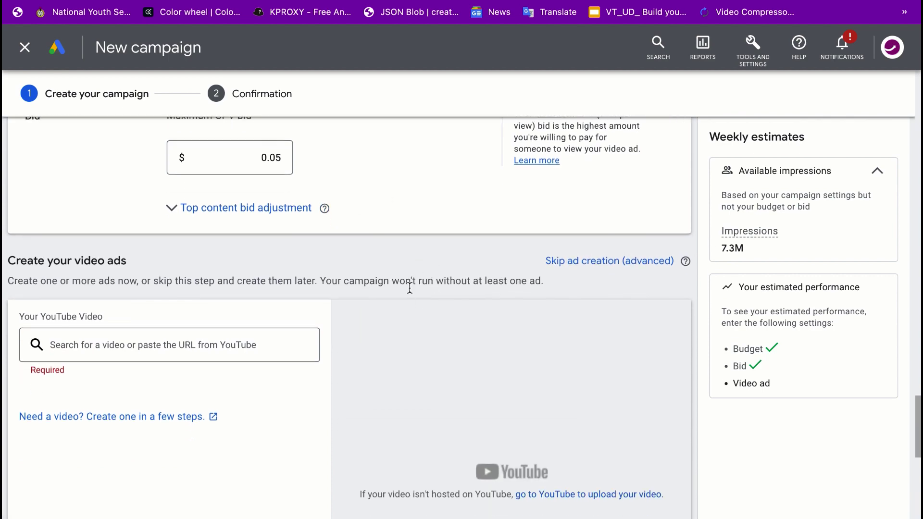
pyautogui.scroll(-2, 406, 295)
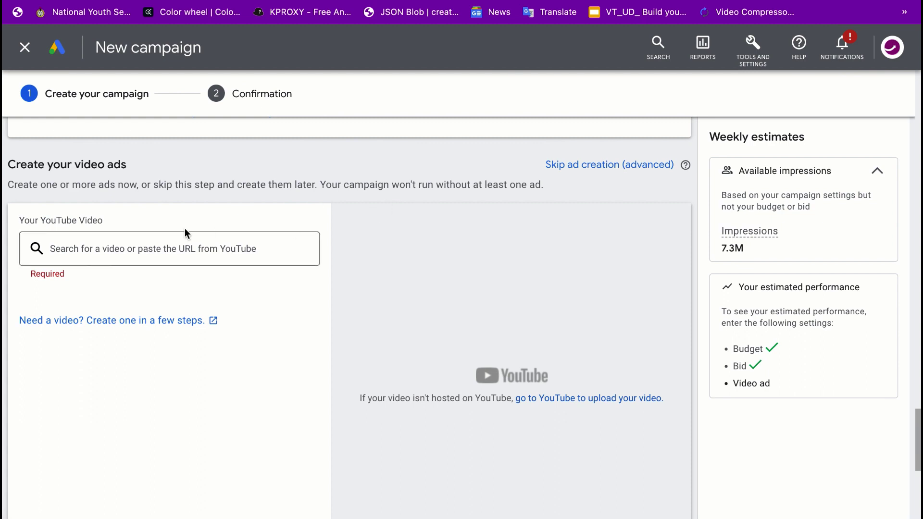
pyautogui.click(144, 249)
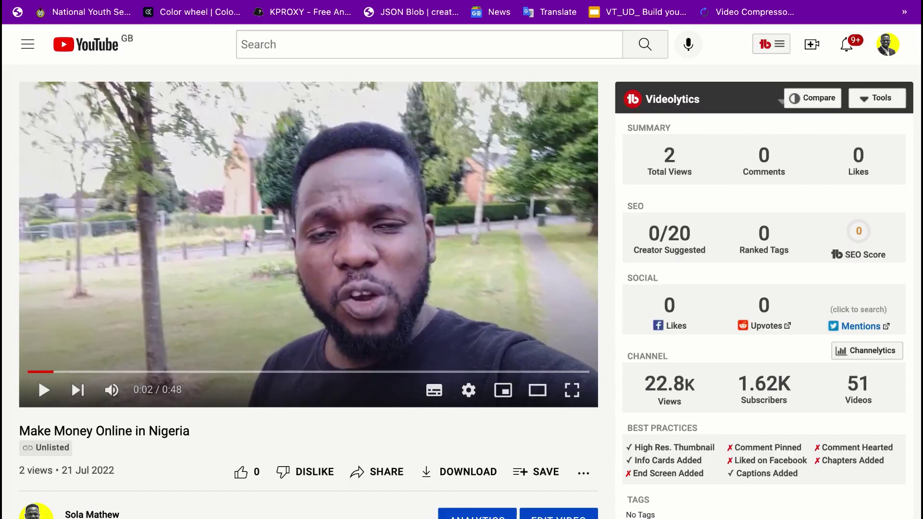
pyautogui.rightClick(241, 1)
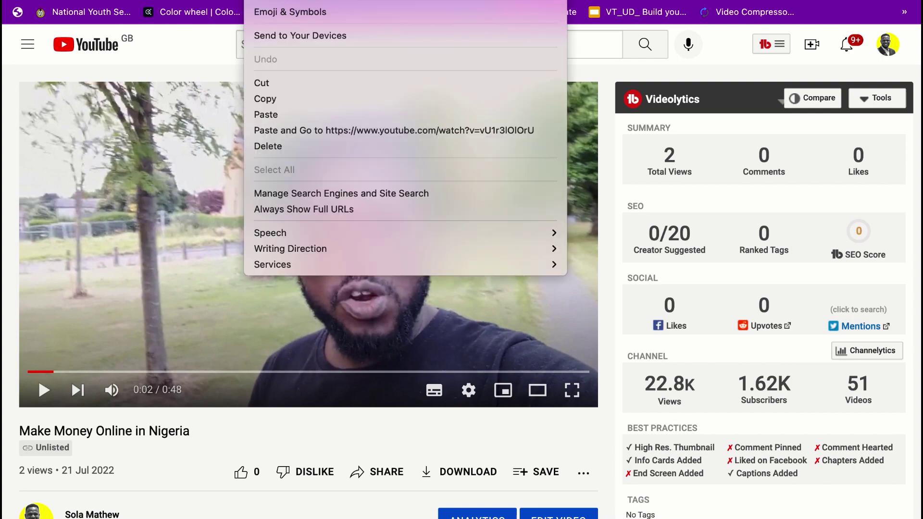
pyautogui.click(291, 94)
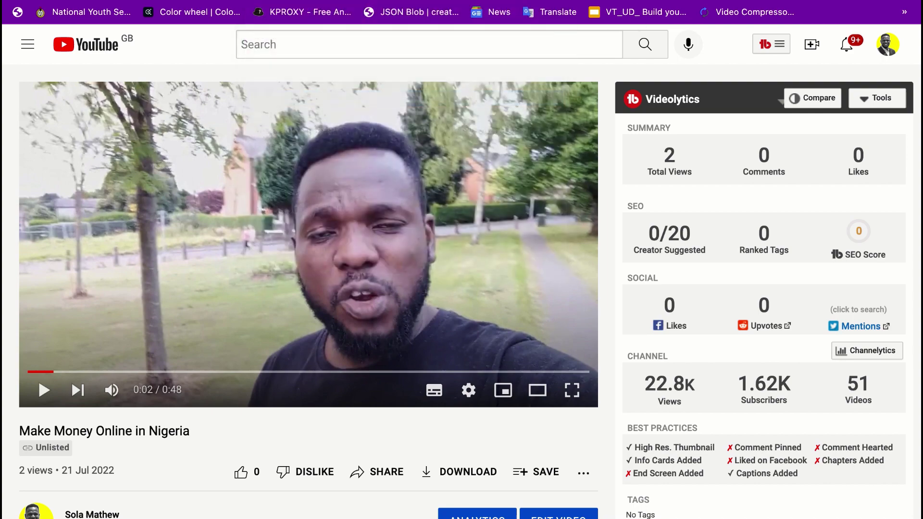
pyautogui.hotkey('ctrl', 'Tab')
pyautogui.rightClick(74, 249)
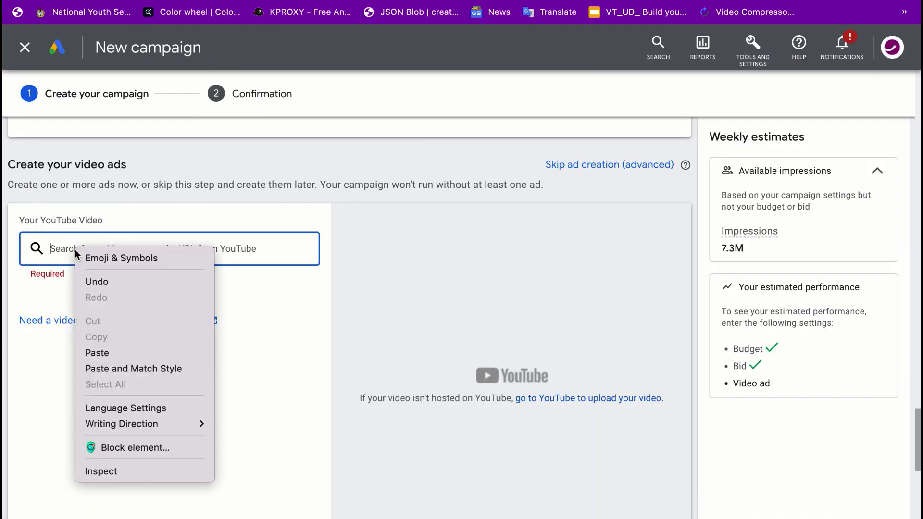
pyautogui.click(120, 355)
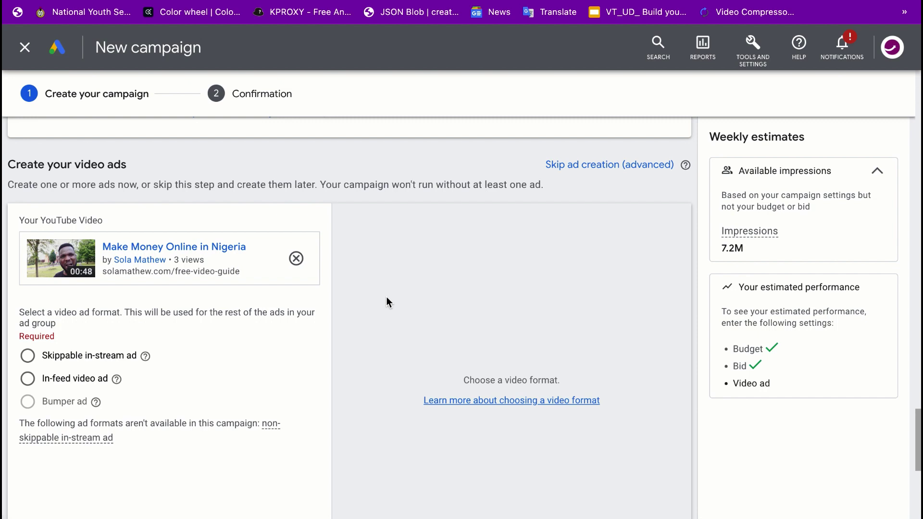
pyautogui.scroll(-2, 387, 299)
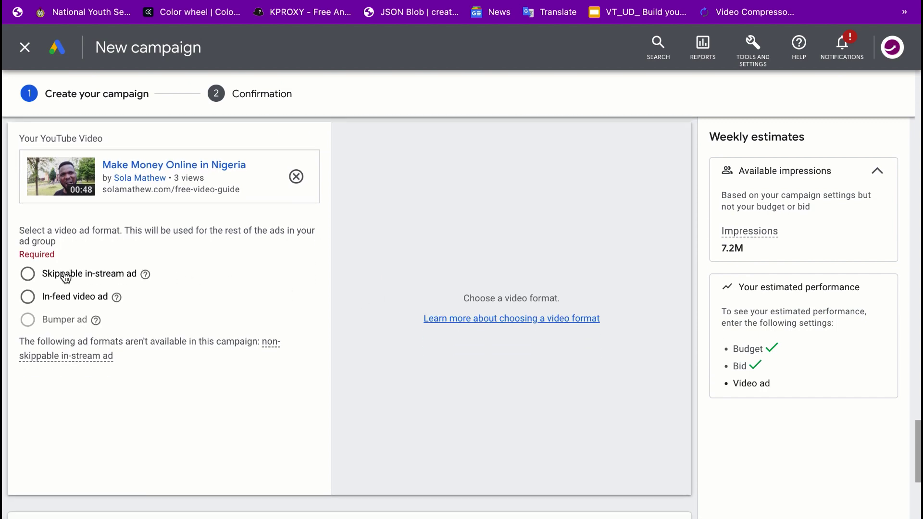
pyautogui.click(29, 275)
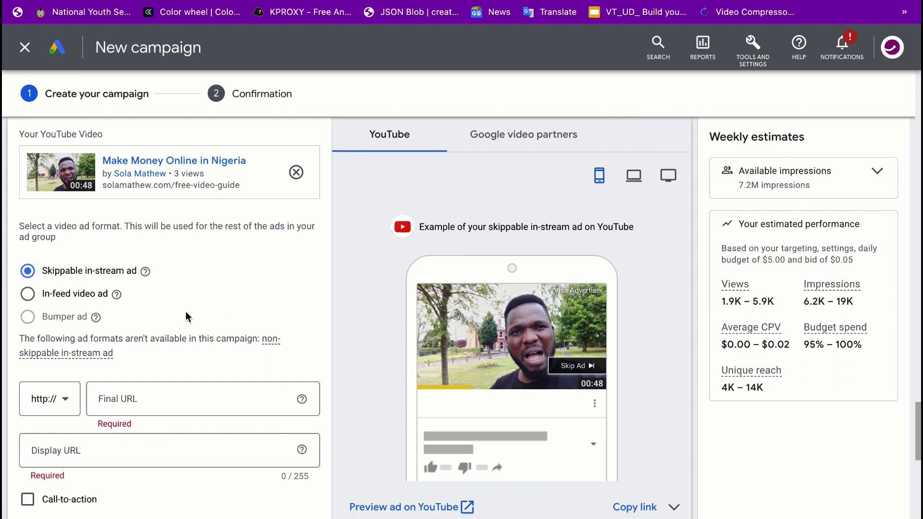
pyautogui.scroll(-2, 185, 311)
pyautogui.click(144, 324)
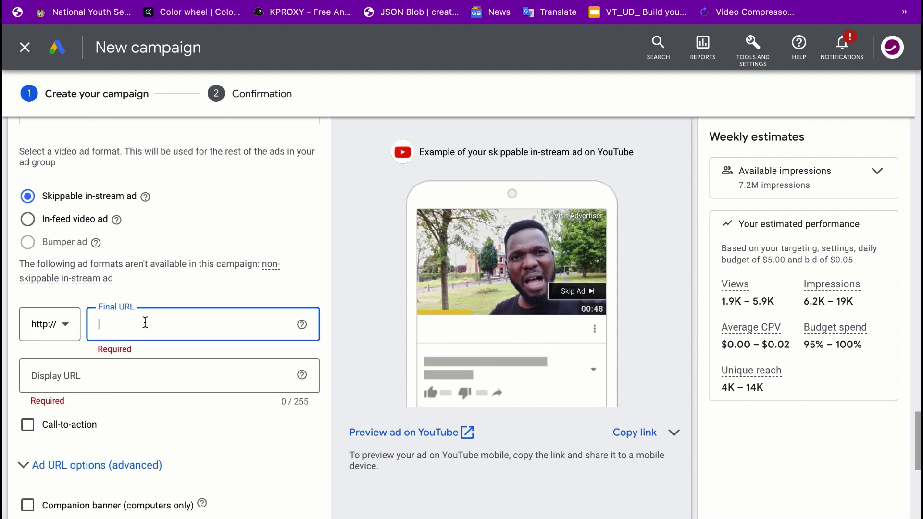
pyautogui.click(72, 326)
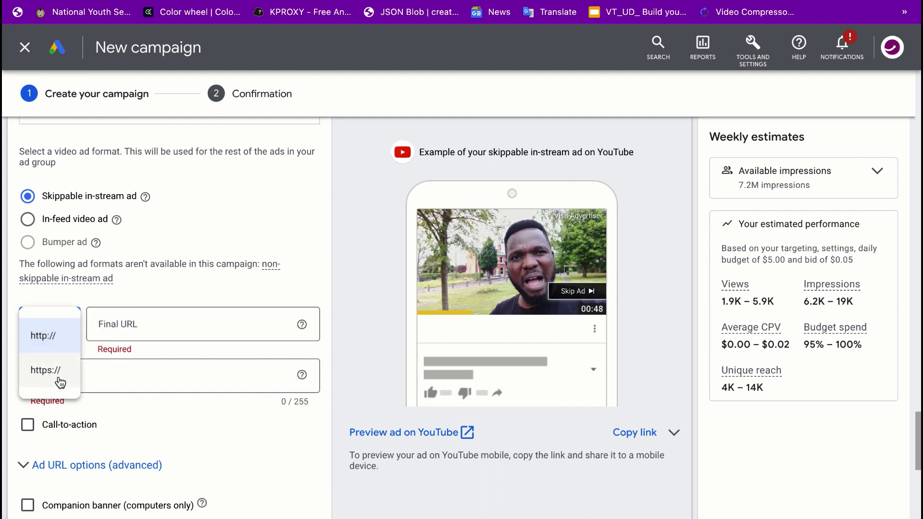
pyautogui.click(58, 379)
# Open the advertiser website's free video guide landing page in a new browser tab.
pyautogui.click(138, 322)
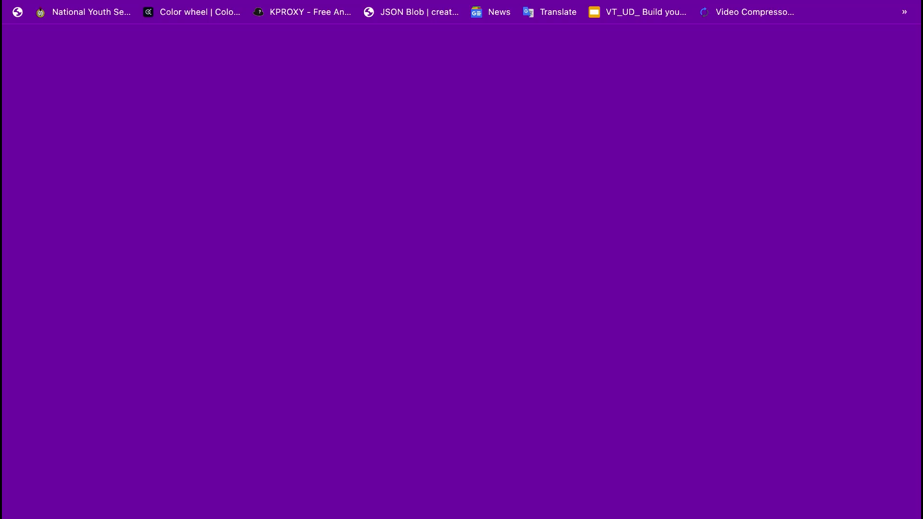
pyautogui.write('sola')
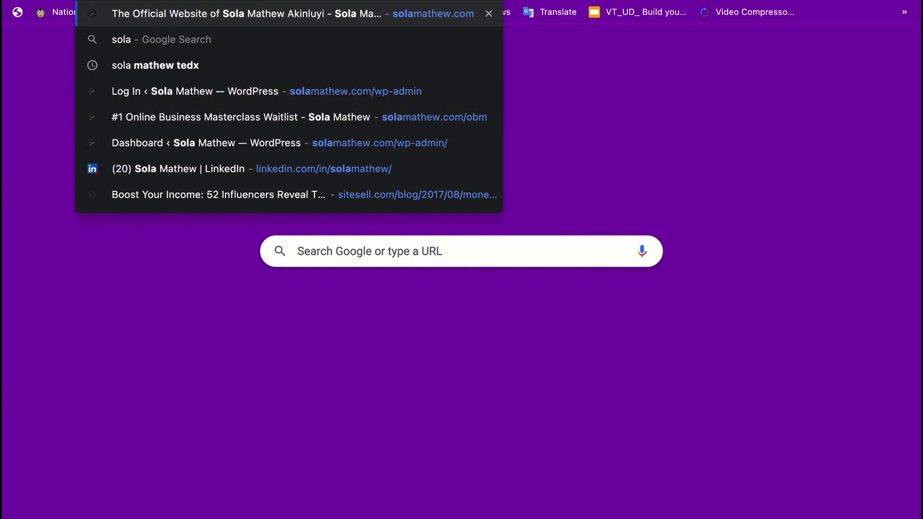
pyautogui.press('Right')
pyautogui.write('/')
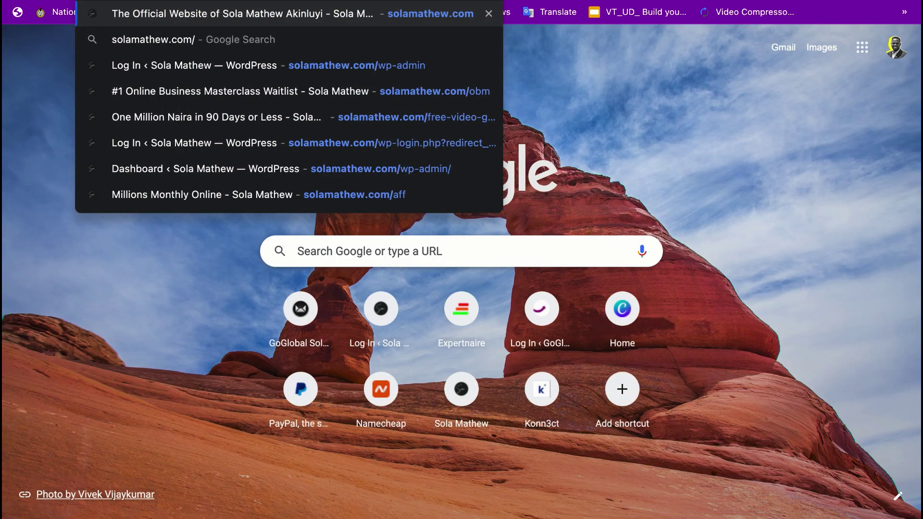
pyautogui.write('f')
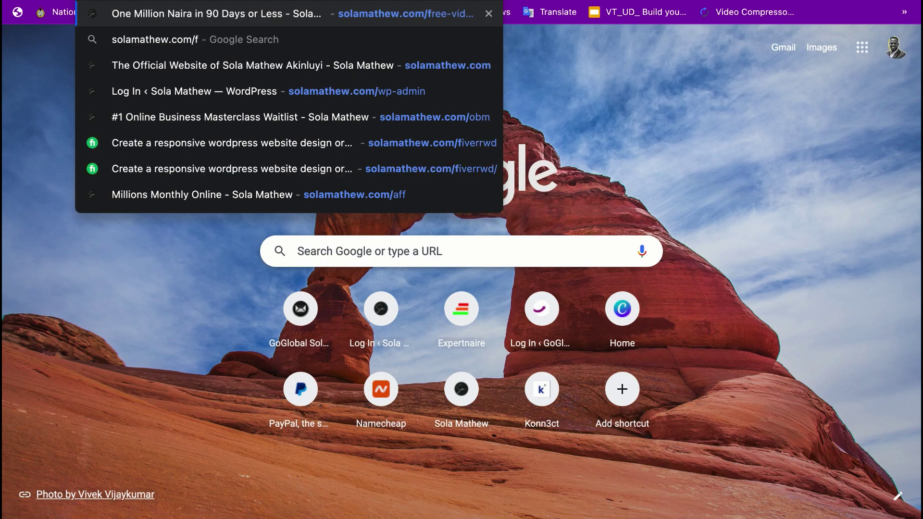
pyautogui.write('ree')
pyautogui.press('Return')
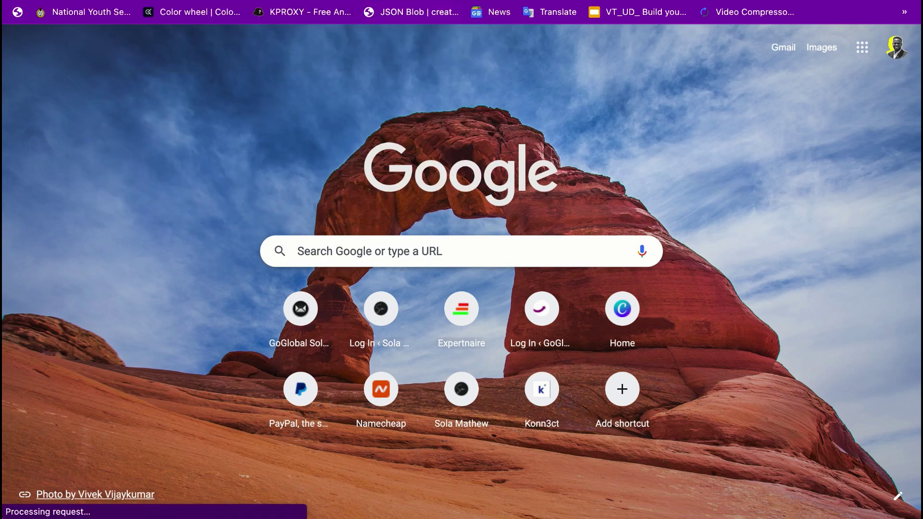
# Copy the web address of the free video guide landing page for use as the ad's final URL.
pyautogui.rightClick(280, 2)
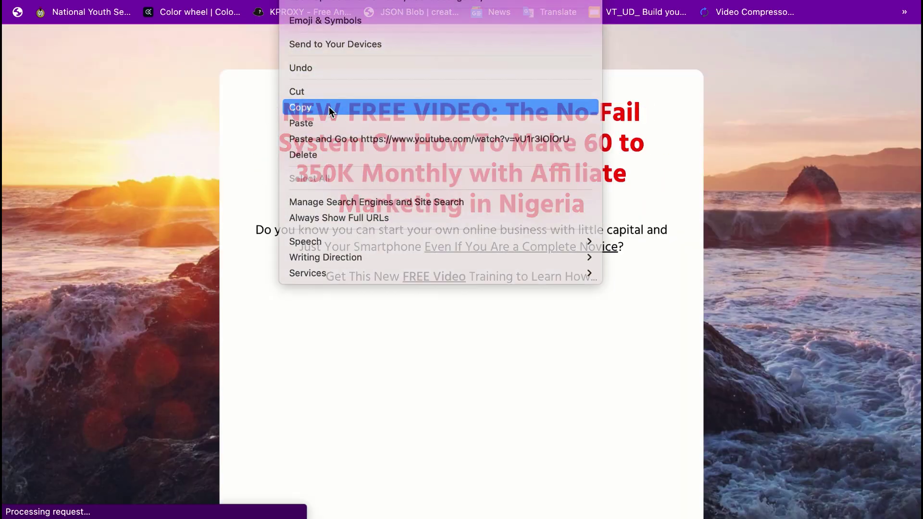
pyautogui.click(329, 107)
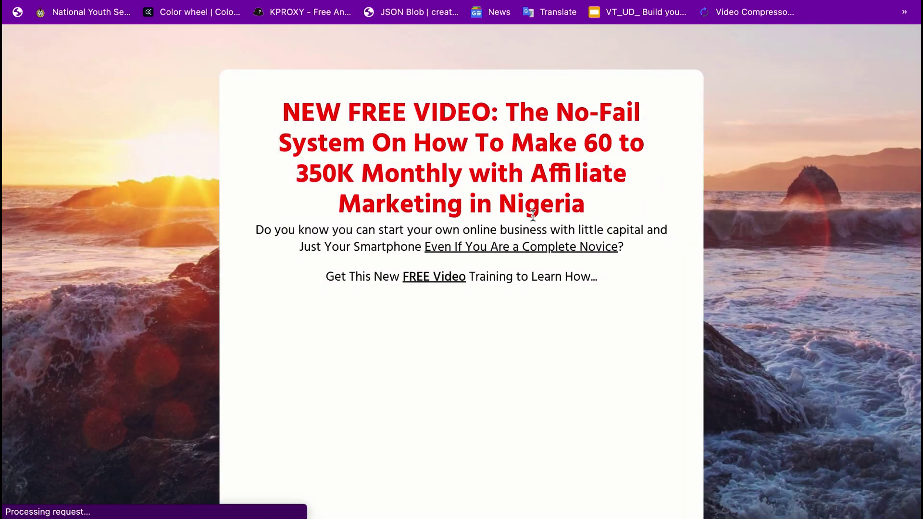
pyautogui.scroll(-3, 544, 264)
pyautogui.scroll(3, 546, 269)
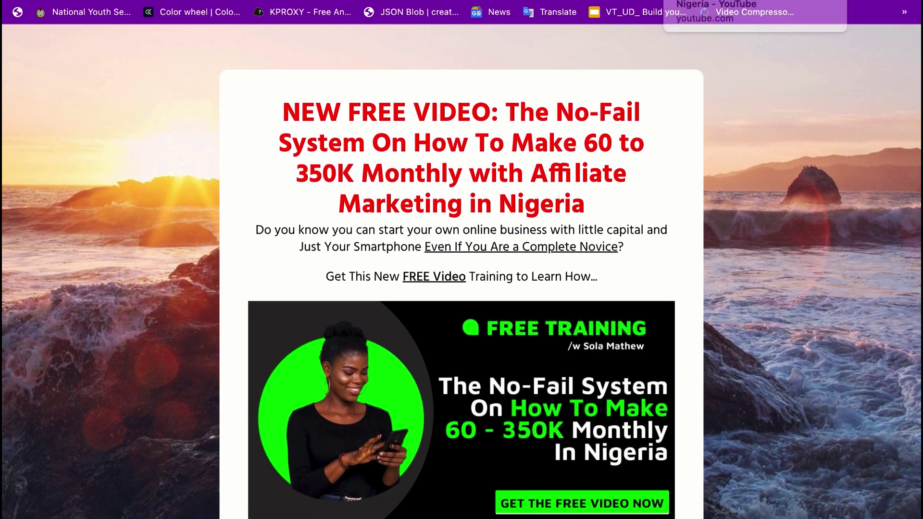
pyautogui.click(706, 2)
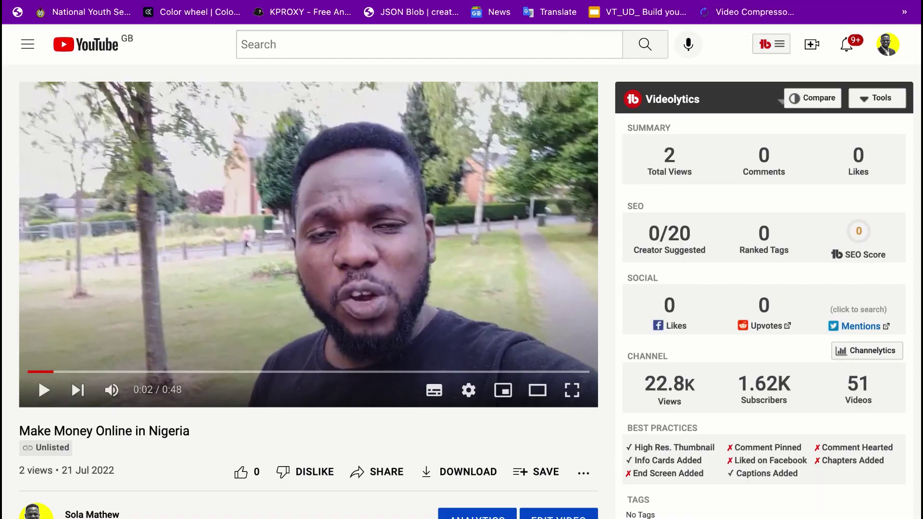
# Paste the copied free video guide landing page address as the final URL of the skippable in-stream ad.
pyautogui.hotkey('ctrl', 'shift', 'Tab')
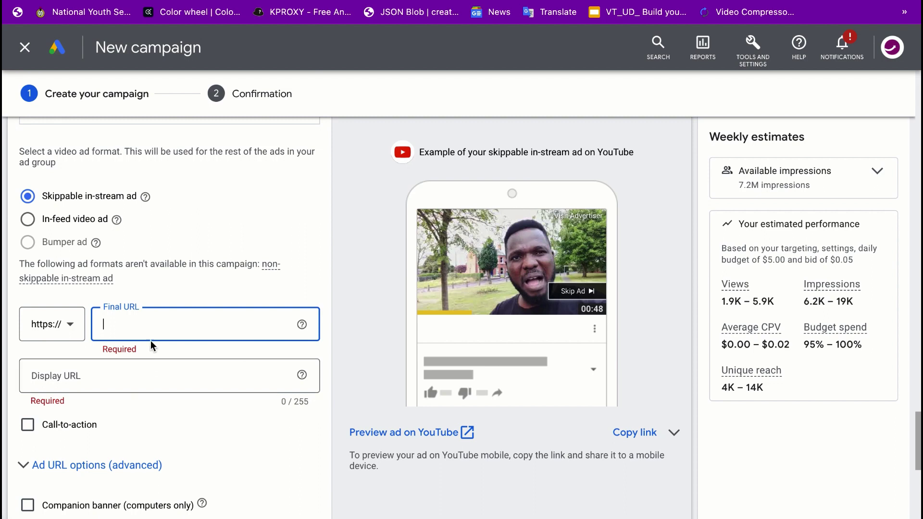
pyautogui.hotkey('ctrl', 'v')
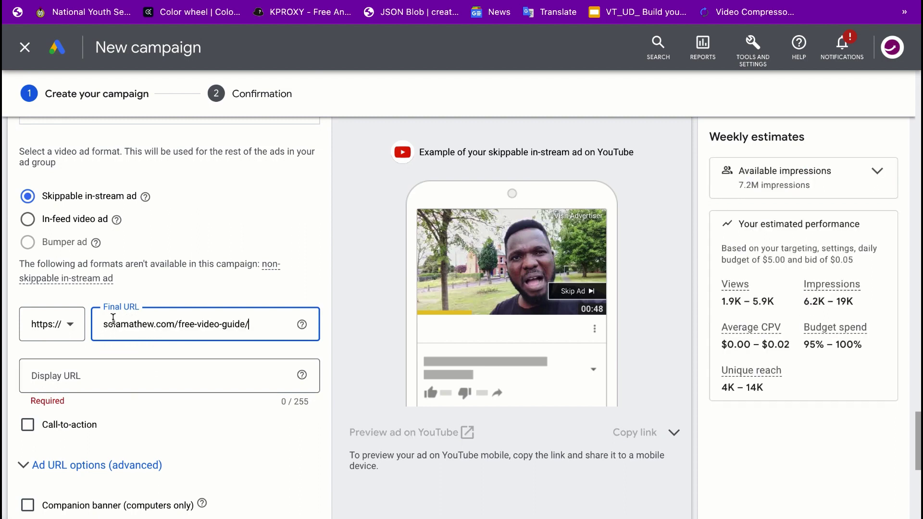
pyautogui.press('Home')
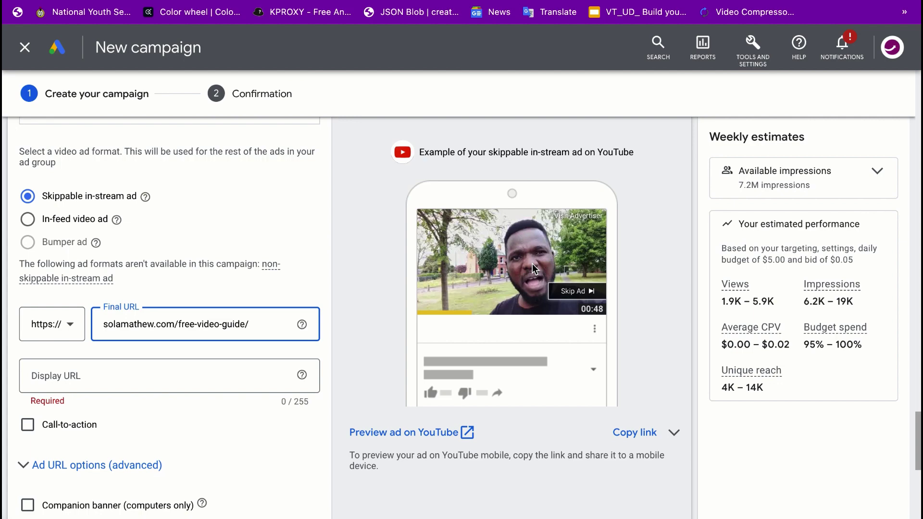
# Preview the skippable in-stream ad on computer and TV, and return to the mobile preview.
pyautogui.scroll(-1, 532, 263)
pyautogui.scroll(4, 532, 264)
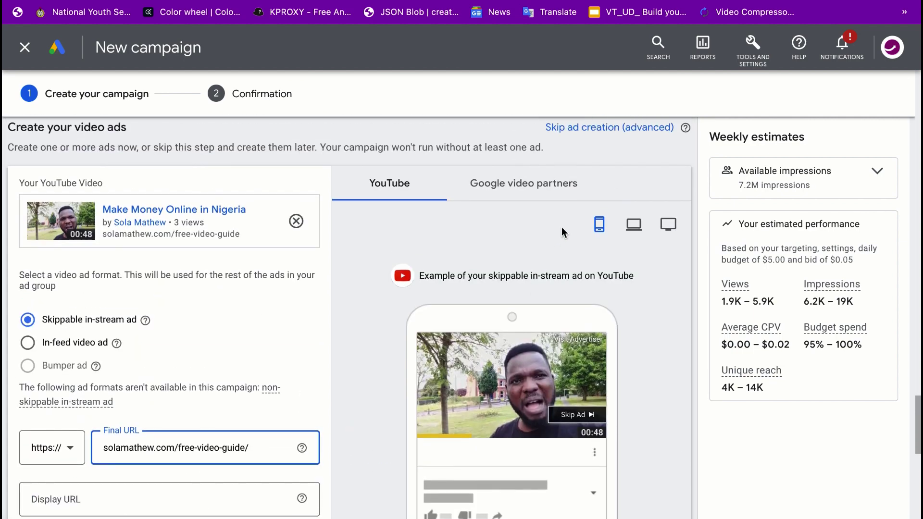
pyautogui.scroll(-2, 562, 231)
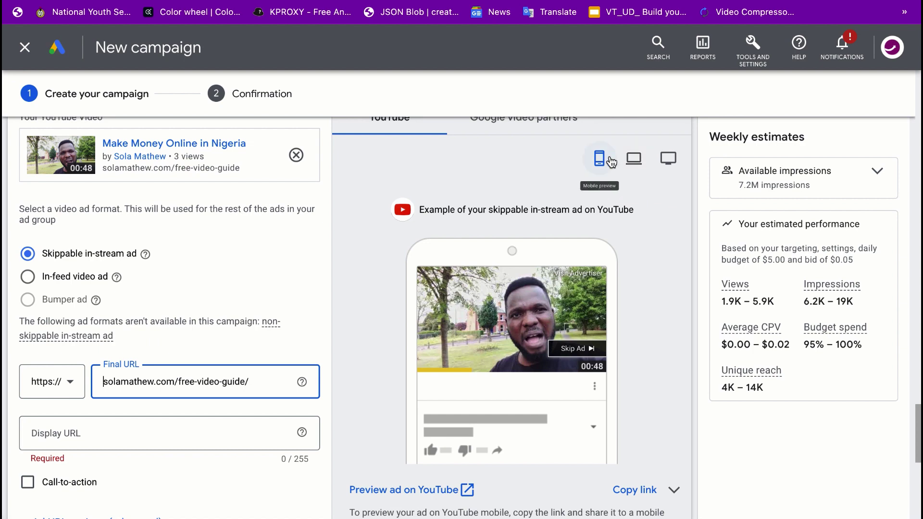
pyautogui.click(636, 163)
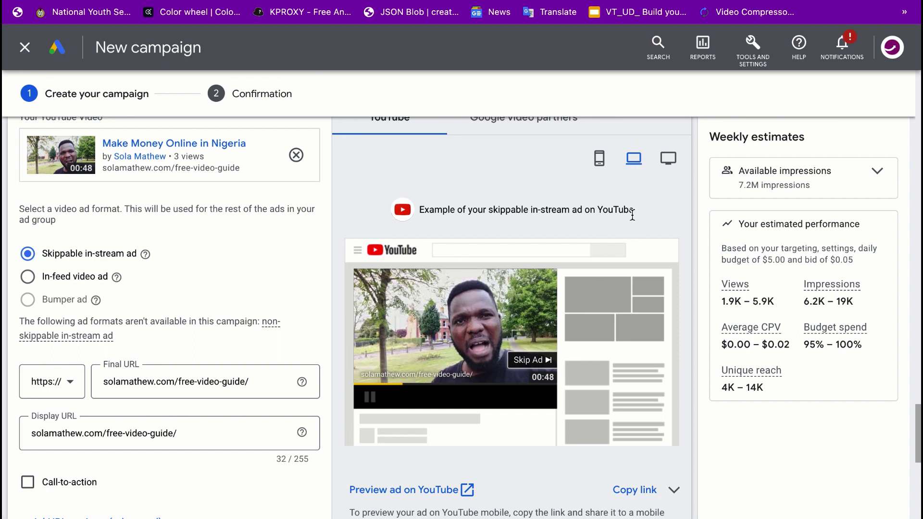
pyautogui.click(668, 161)
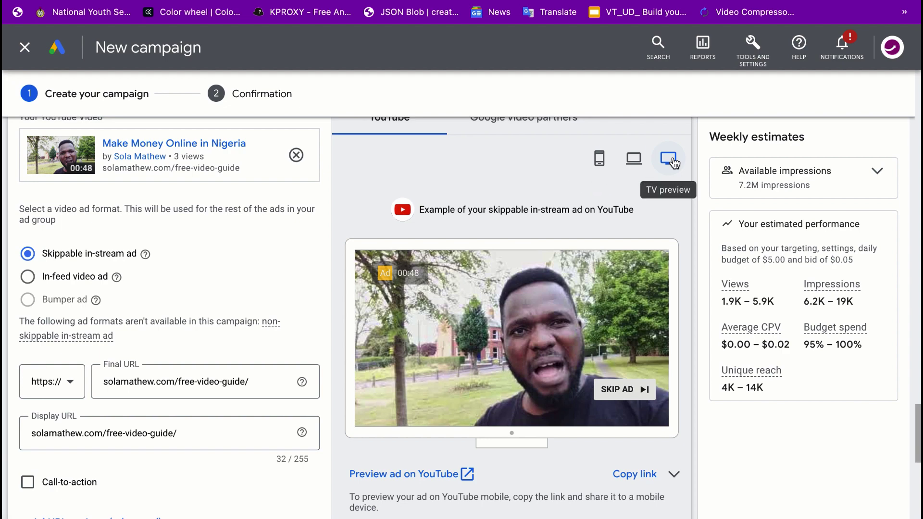
pyautogui.click(598, 161)
pyautogui.scroll(-3, 183, 255)
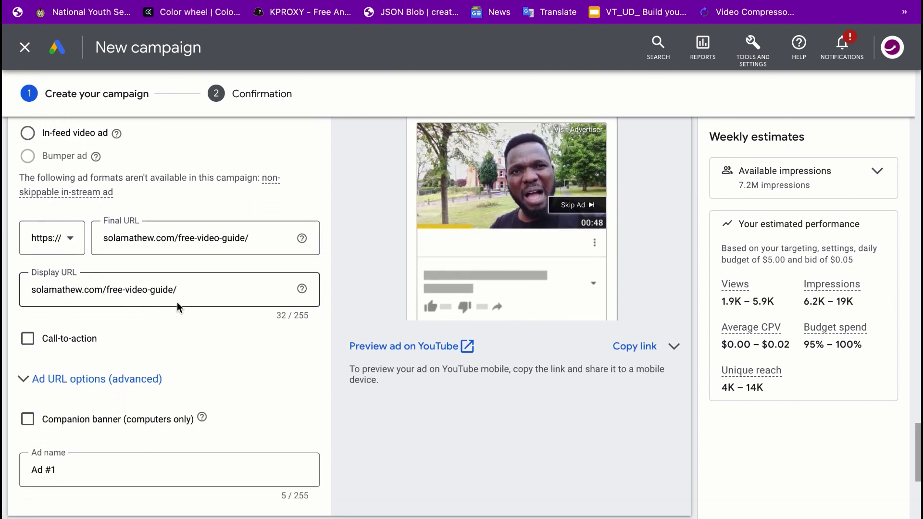
# Highlight the ad's display URL and examine where it appears in the computer preview of the ad.
pyautogui.click(182, 289)
pyautogui.moveTo(183, 289); pyautogui.dragTo(21, 292)
pyautogui.scroll(1, 446, 195)
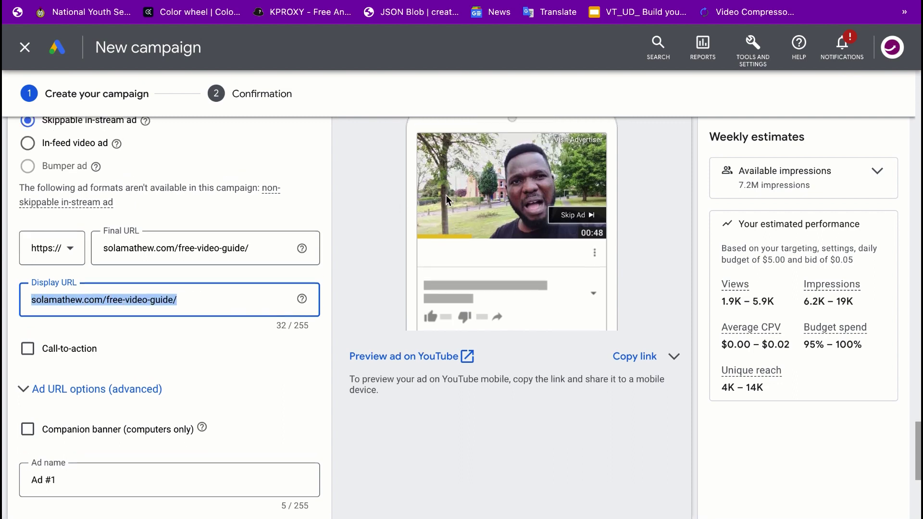
pyautogui.scroll(5, 539, 160)
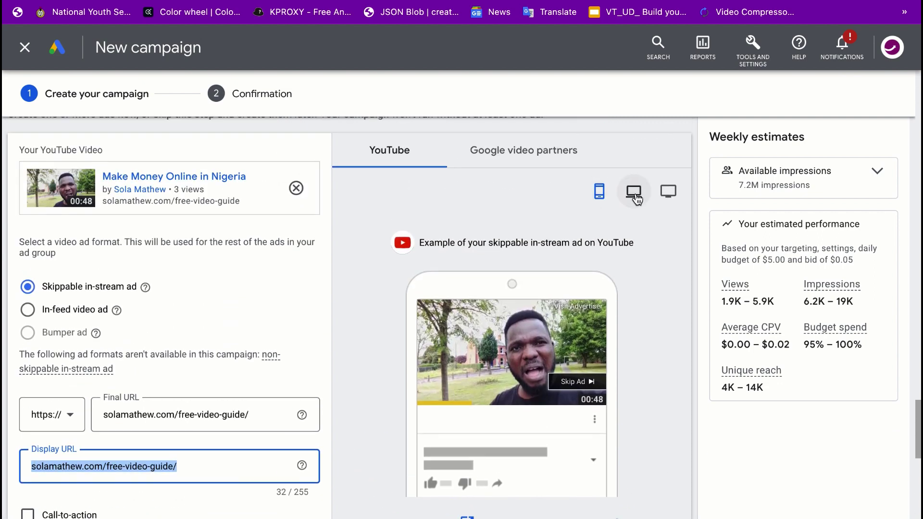
pyautogui.click(635, 193)
pyautogui.scroll(-3, 442, 397)
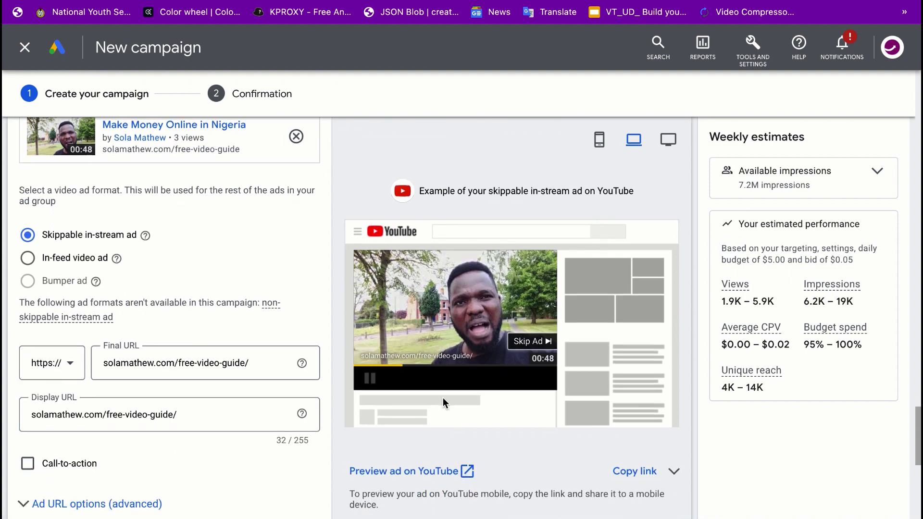
# Read the help explanation of the display URL and check the address entered in that field.
pyautogui.click(302, 364)
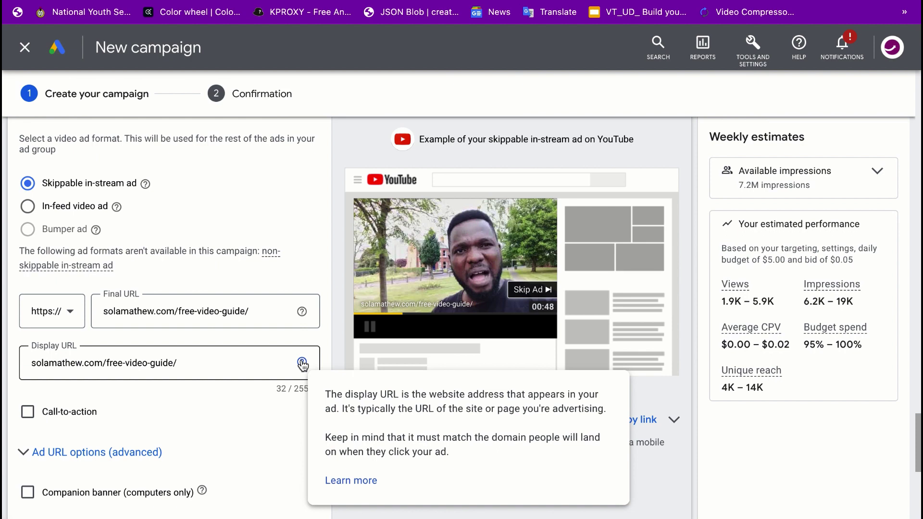
pyautogui.click(216, 400)
pyautogui.click(201, 366)
pyautogui.moveTo(200, 364); pyautogui.dragTo(161, 363)
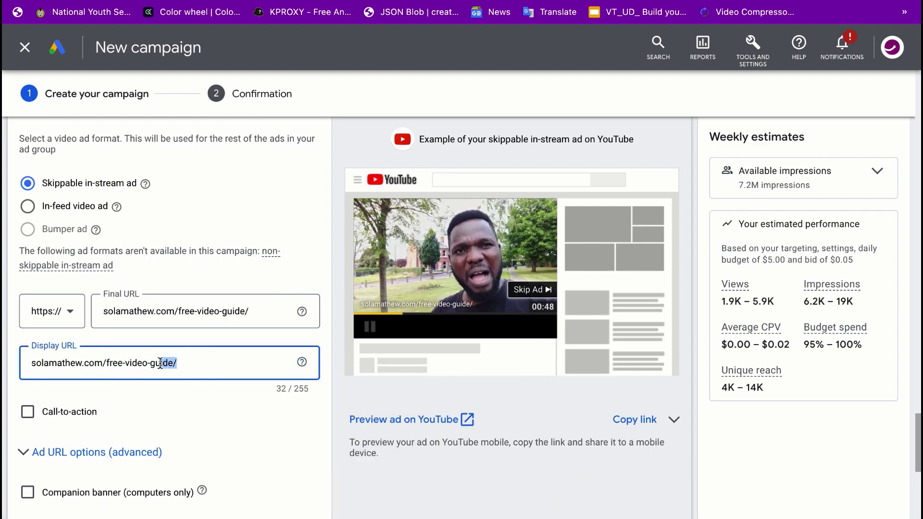
pyautogui.click(235, 423)
pyautogui.scroll(-2, 236, 423)
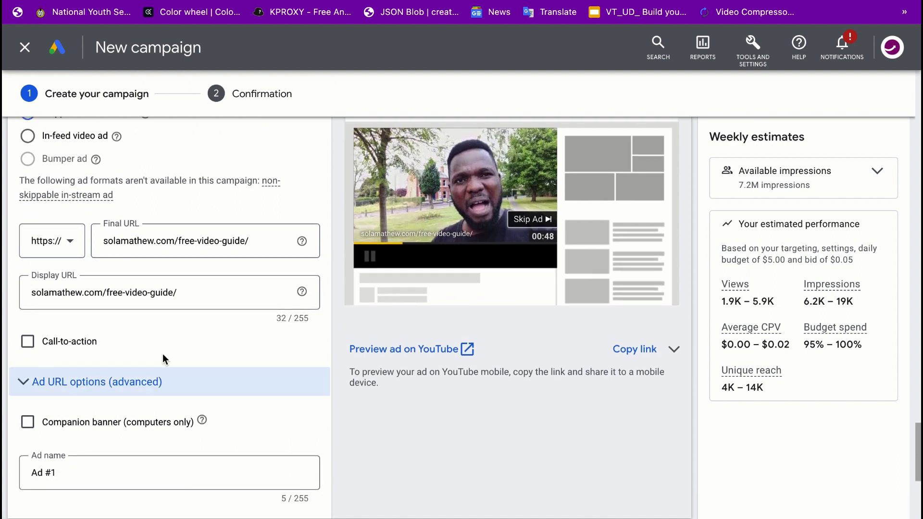
pyautogui.click(32, 293)
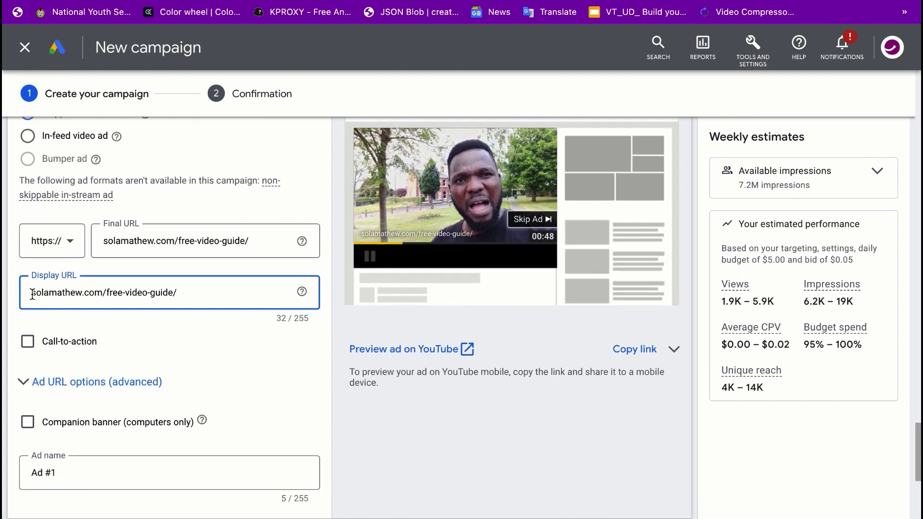
pyautogui.write('hht')
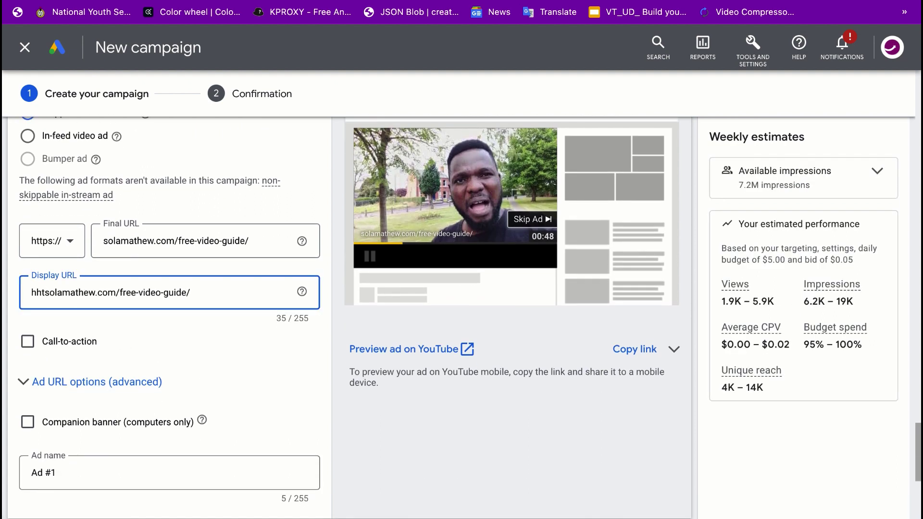
pyautogui.press('BackSpace')
pyautogui.press('BackSpace')
pyautogui.write('pp')
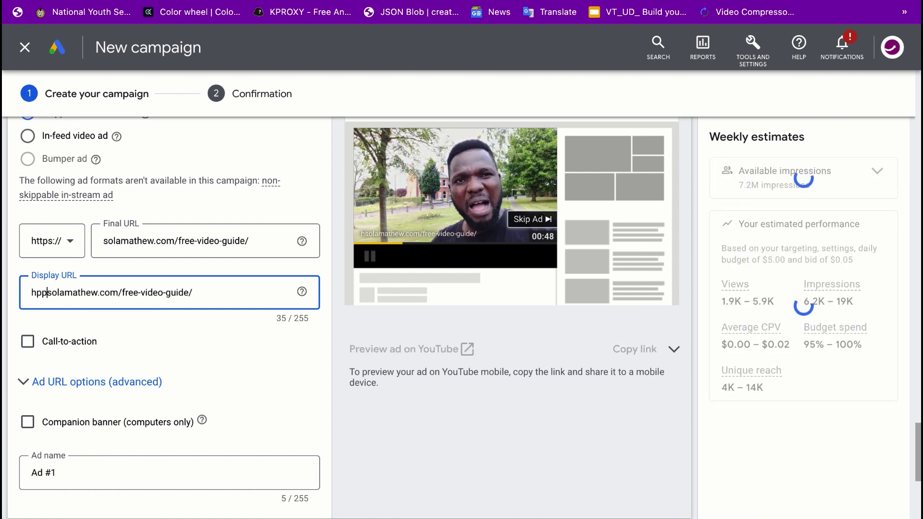
pyautogui.press('BackSpace')
pyautogui.press('BackSpace')
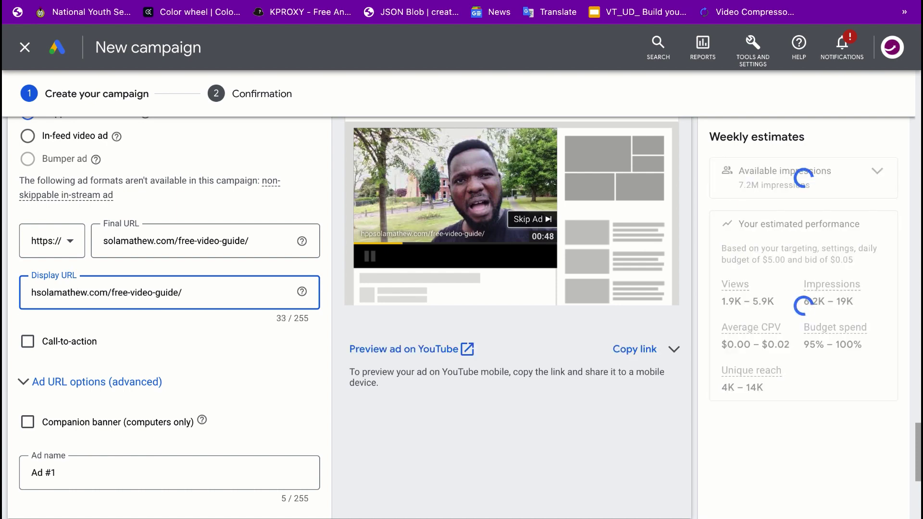
pyautogui.write('t')
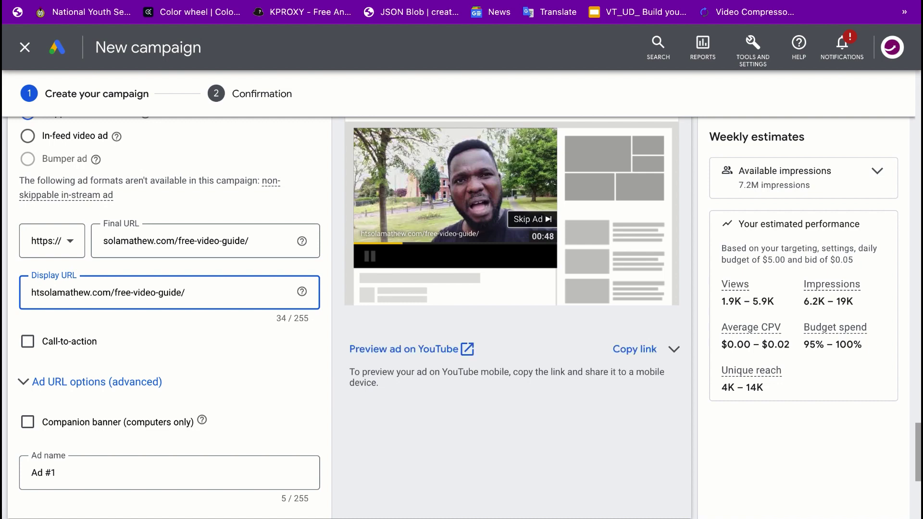
pyautogui.write('tps:')
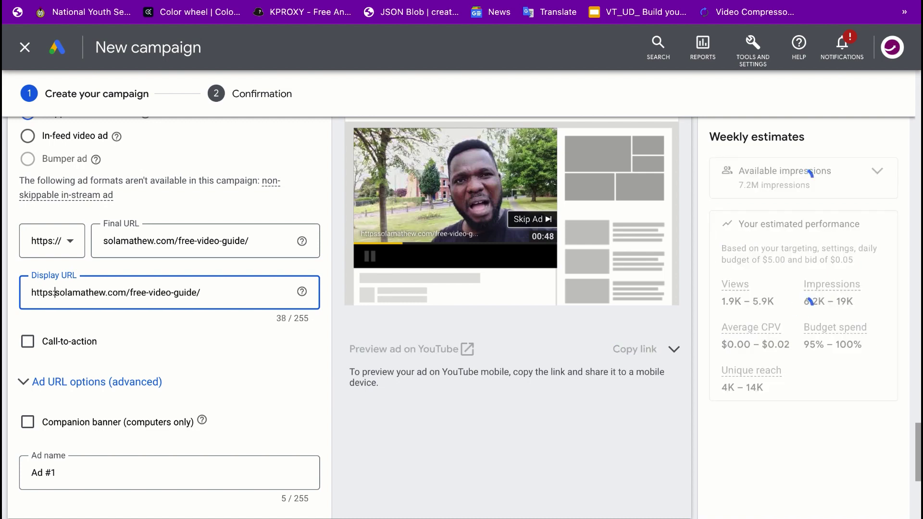
pyautogui.write('//')
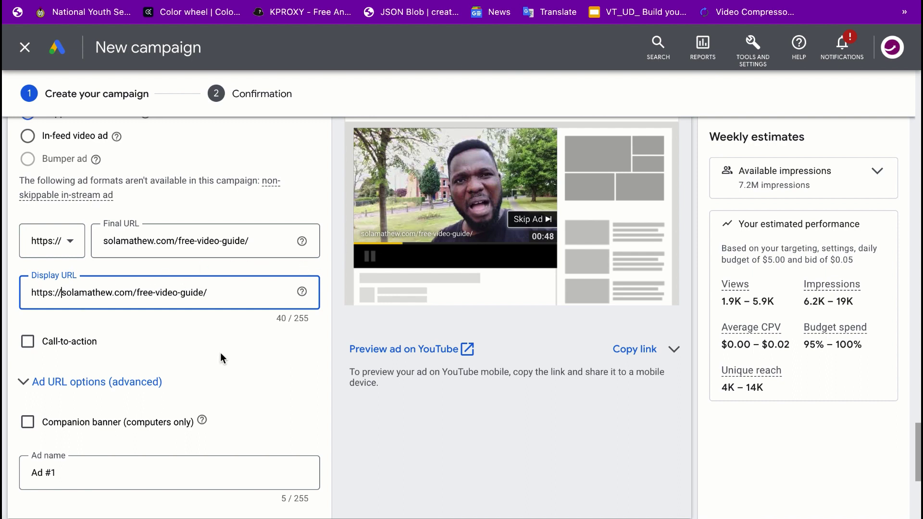
# Enable the ad's call-to-action and choose "Learn more" as its text.
pyautogui.scroll(-4, 220, 358)
pyautogui.scroll(4, 154, 272)
pyautogui.click(27, 341)
pyautogui.scroll(-2, 158, 364)
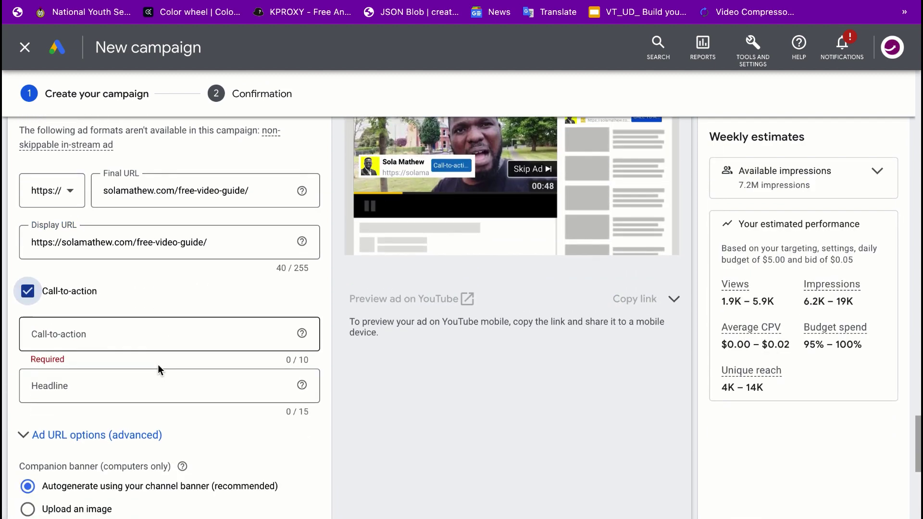
pyautogui.click(134, 316)
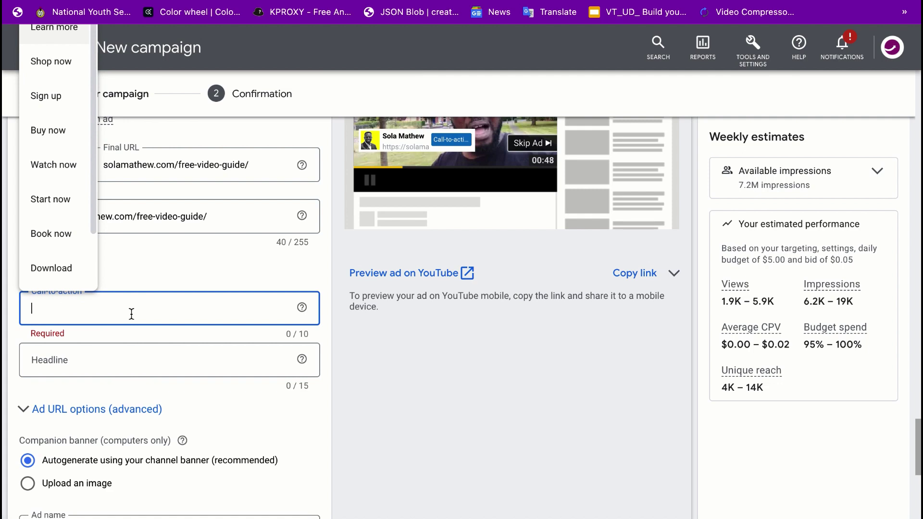
pyautogui.click(51, 27)
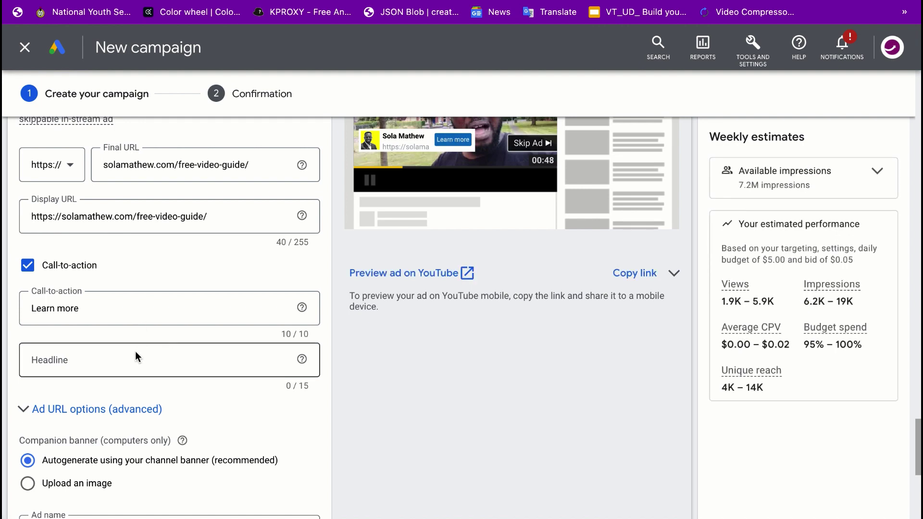
# Examine how the call-to-action, headline and display URL are shown in the computer preview of the ad.
pyautogui.click(120, 356)
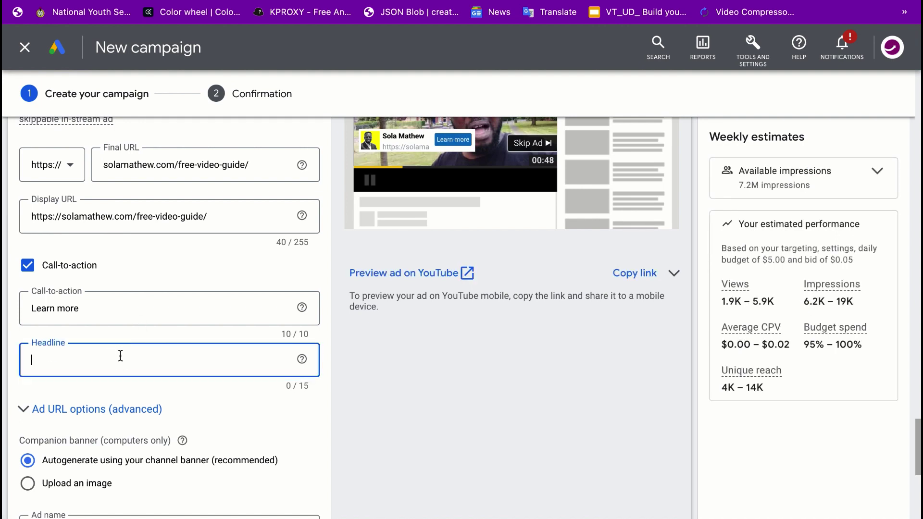
pyautogui.scroll(1, 120, 356)
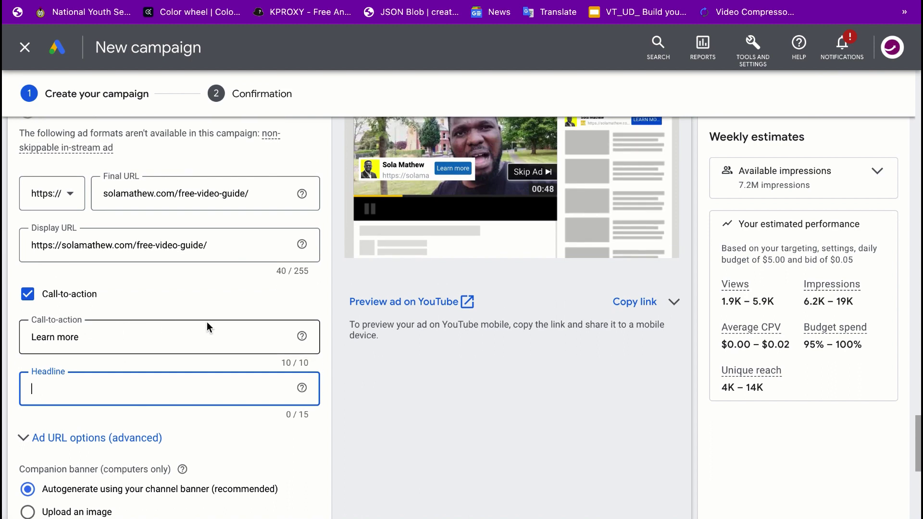
pyautogui.scroll(2, 208, 323)
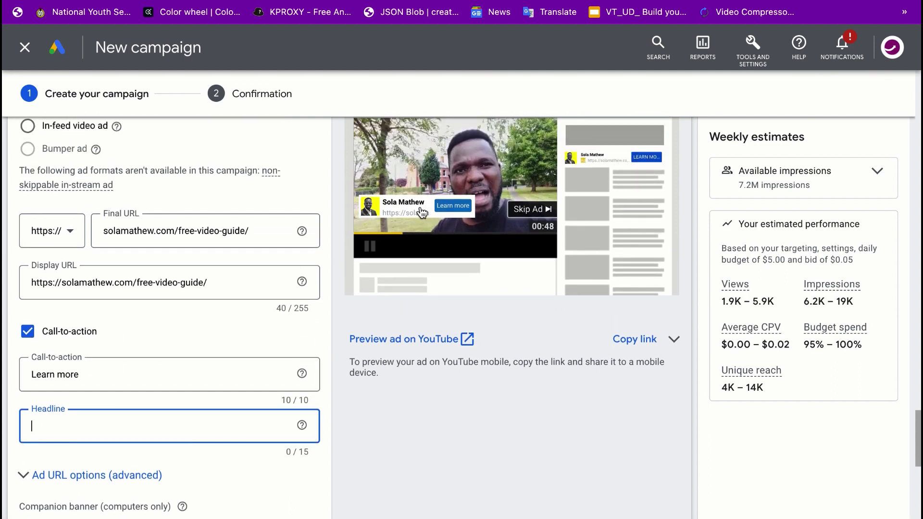
pyautogui.scroll(2, 247, 300)
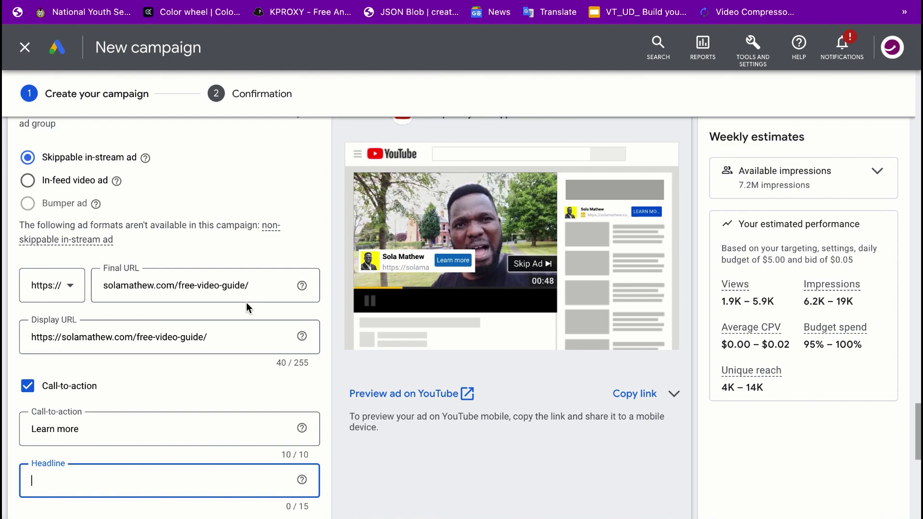
pyautogui.scroll(-3, 246, 302)
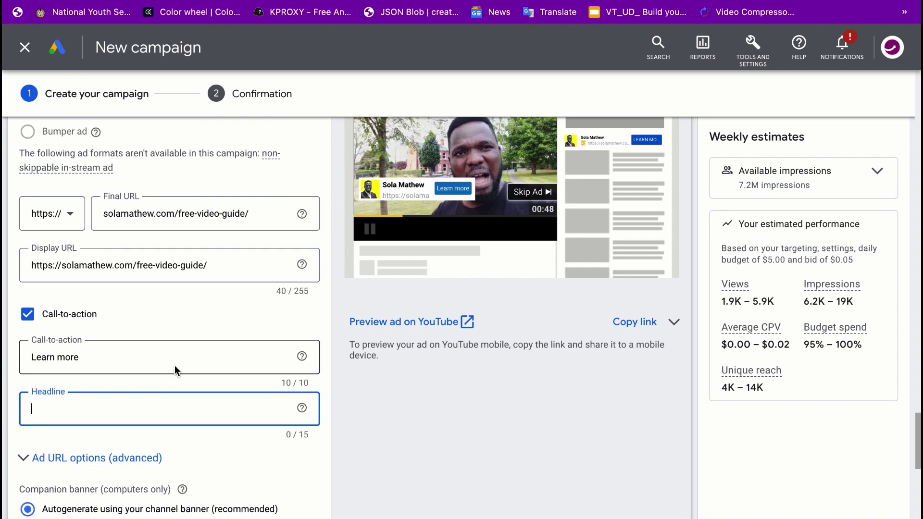
pyautogui.scroll(-4, 175, 365)
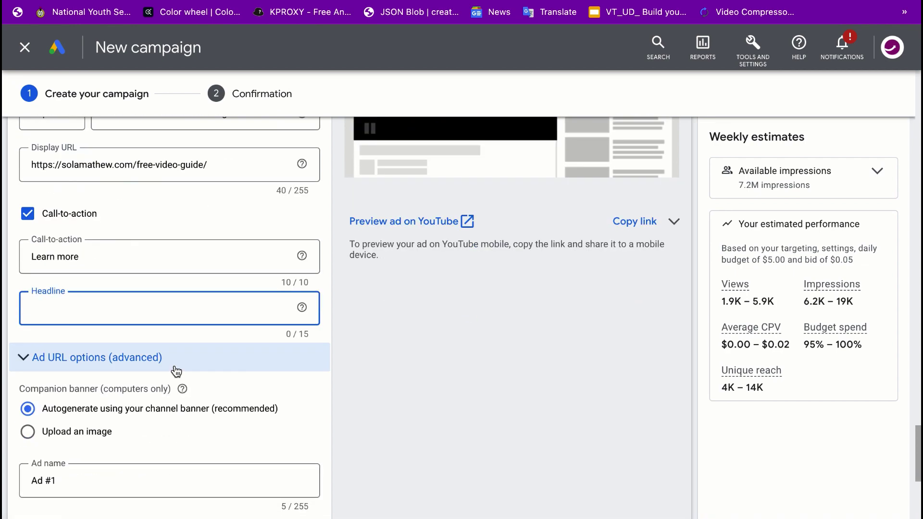
pyautogui.scroll(2, 175, 346)
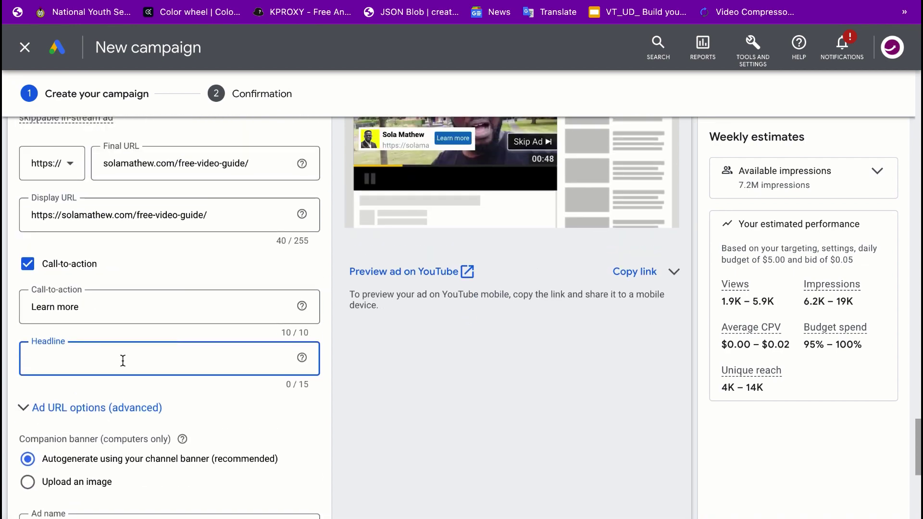
# Try a call-to-action headline starting with "Make Money with Aff" and clear the headline text.
pyautogui.write('M')
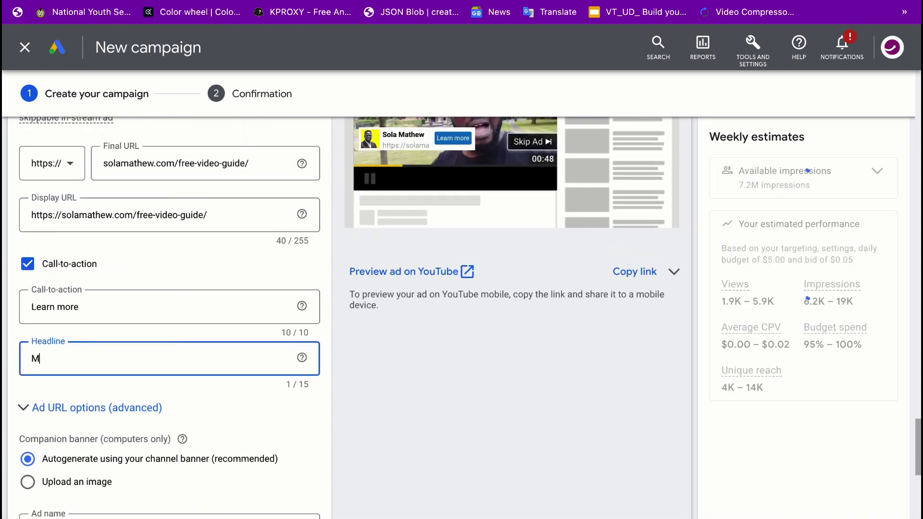
pyautogui.write('ake Money wi')
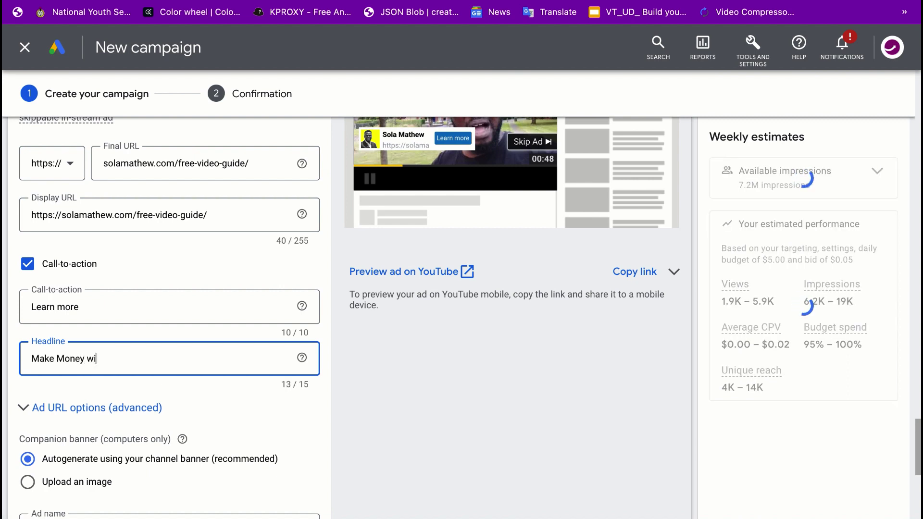
pyautogui.write('th Aff')
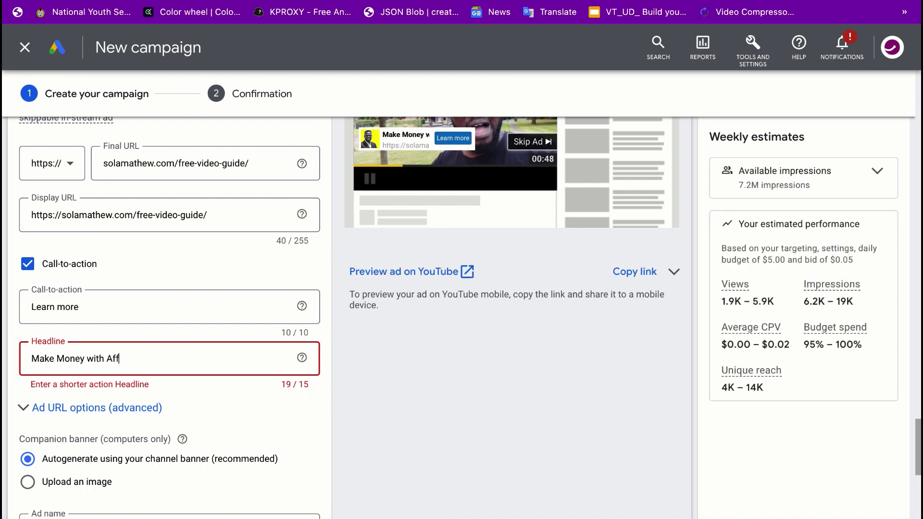
pyautogui.moveTo(134, 365); pyautogui.dragTo(25, 358)
pyautogui.press('BackSpace')
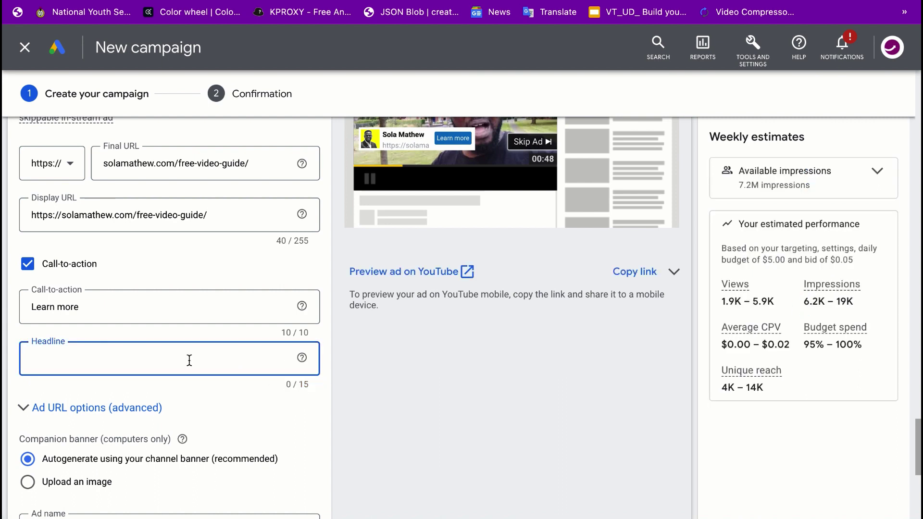
# Set the ad's call-to-action headline to "Get FREE Video", cutting the trailing word so it fits the character limit.
pyautogui.write('Get F')
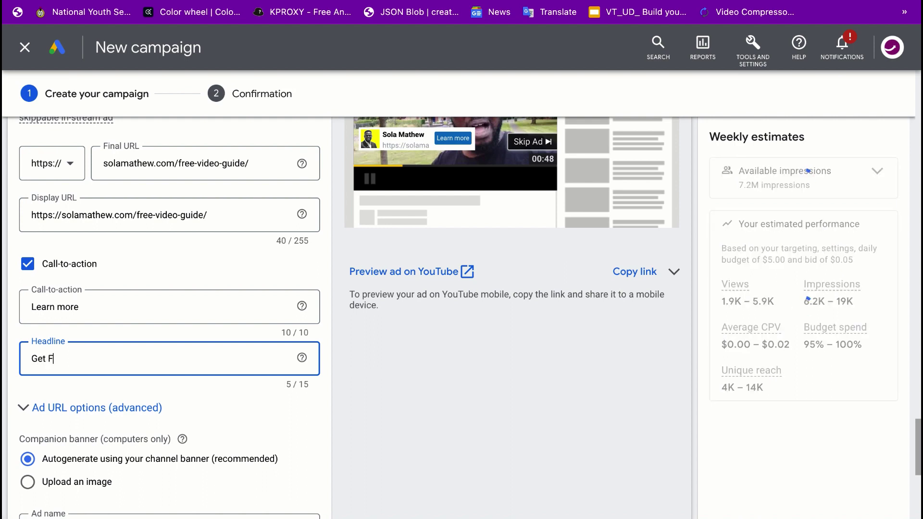
pyautogui.write('REE Vi')
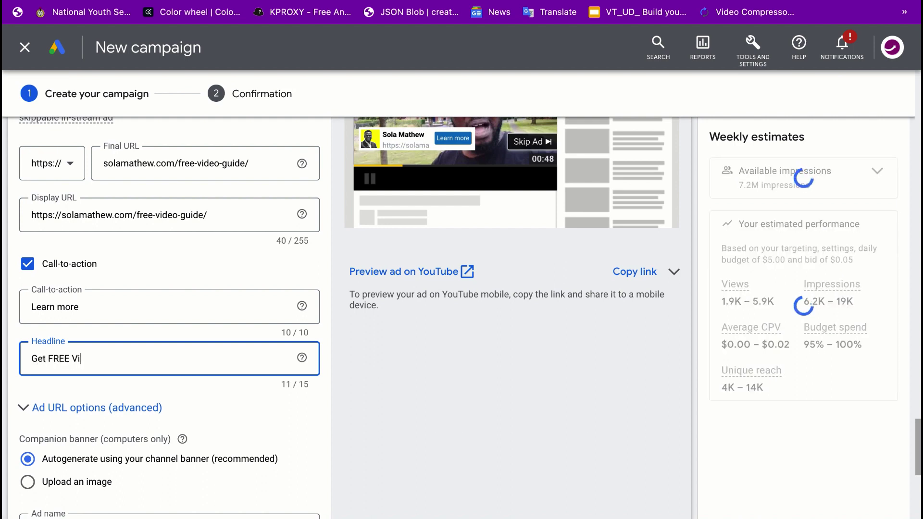
pyautogui.write('deo Now')
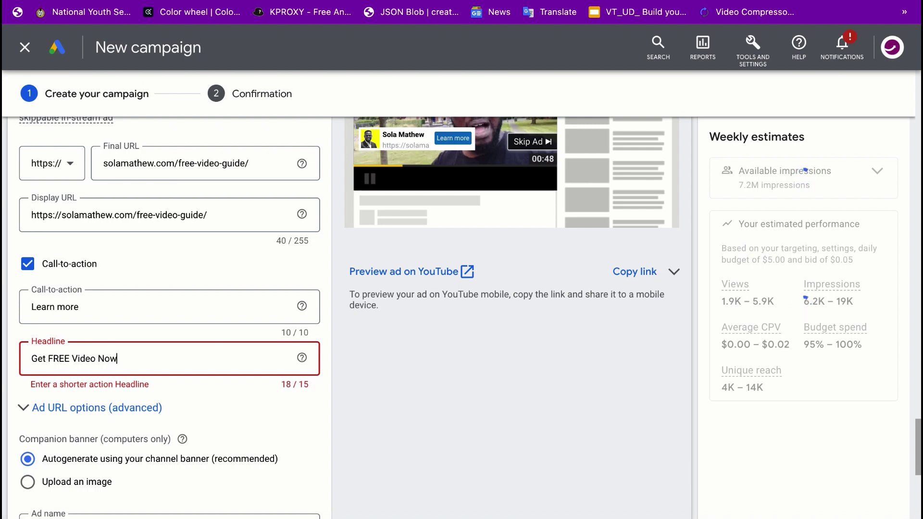
pyautogui.press('BackSpace')
pyautogui.press('BackSpace')
pyautogui.press('BackSpace')
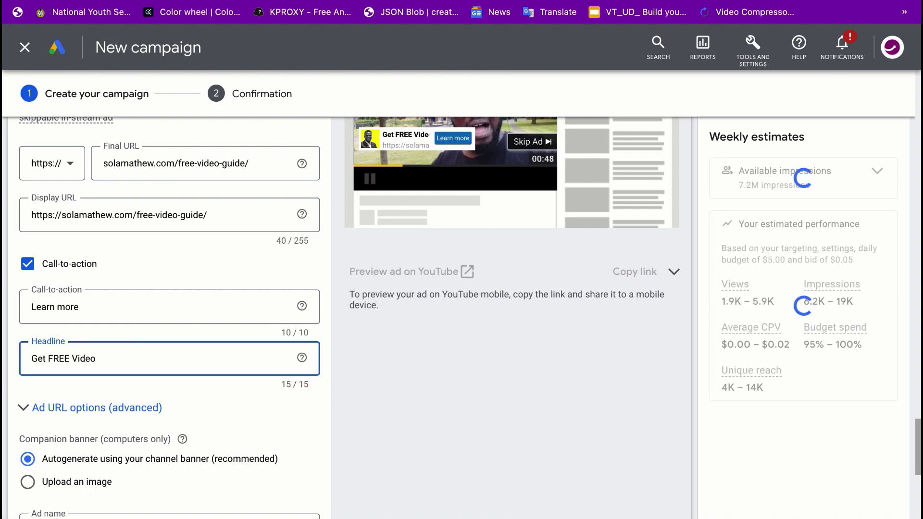
pyautogui.press('BackSpace')
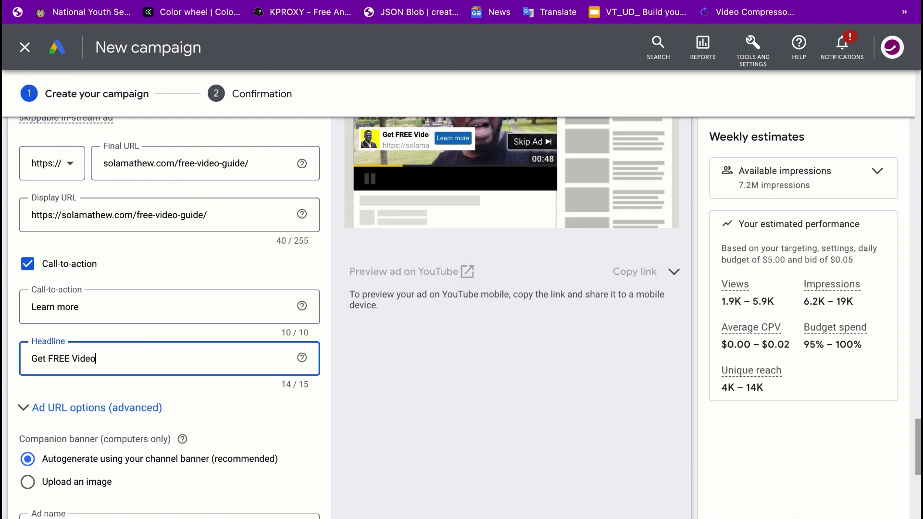
pyautogui.scroll(-1, 252, 401)
pyautogui.scroll(3, 253, 402)
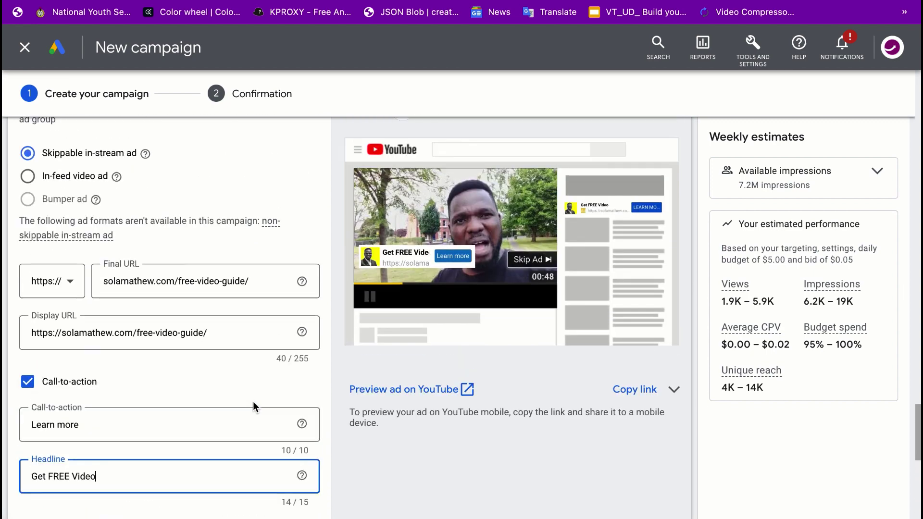
# Examine the advanced ad URL options, including the tracking template, final URL suffix and custom parameters, and collapse them again.
pyautogui.scroll(-6, 253, 402)
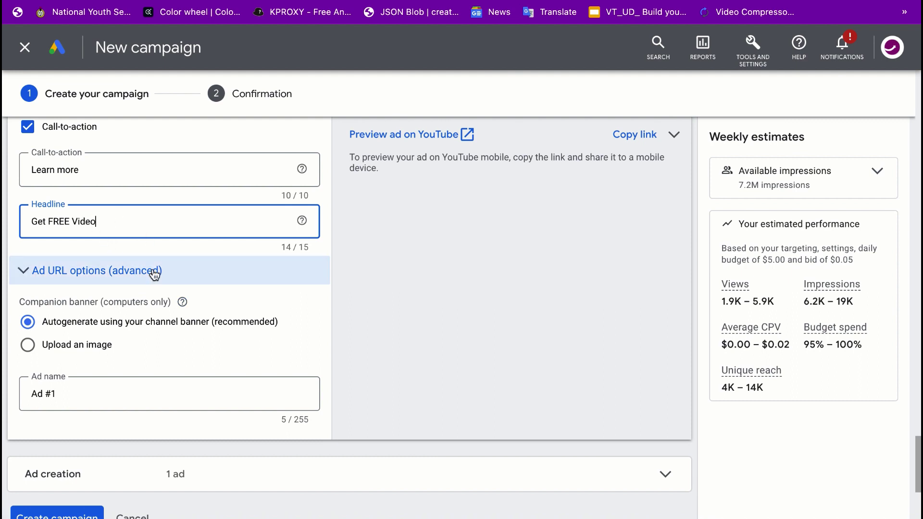
pyautogui.click(30, 273)
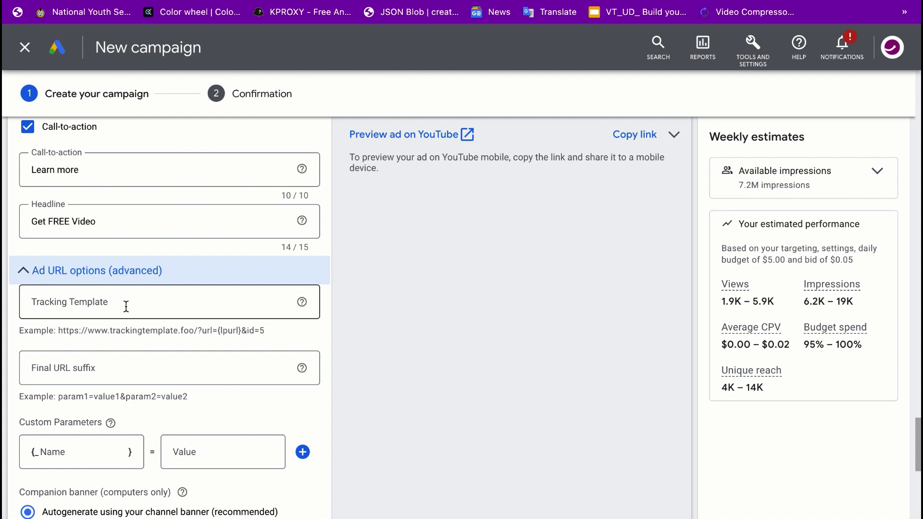
pyautogui.scroll(-1, 128, 305)
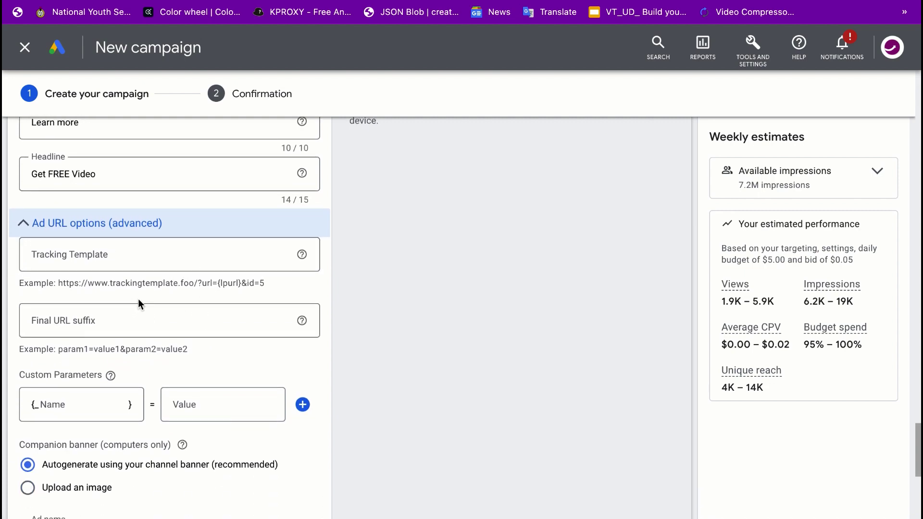
pyautogui.scroll(-1, 138, 303)
pyautogui.scroll(1, 138, 303)
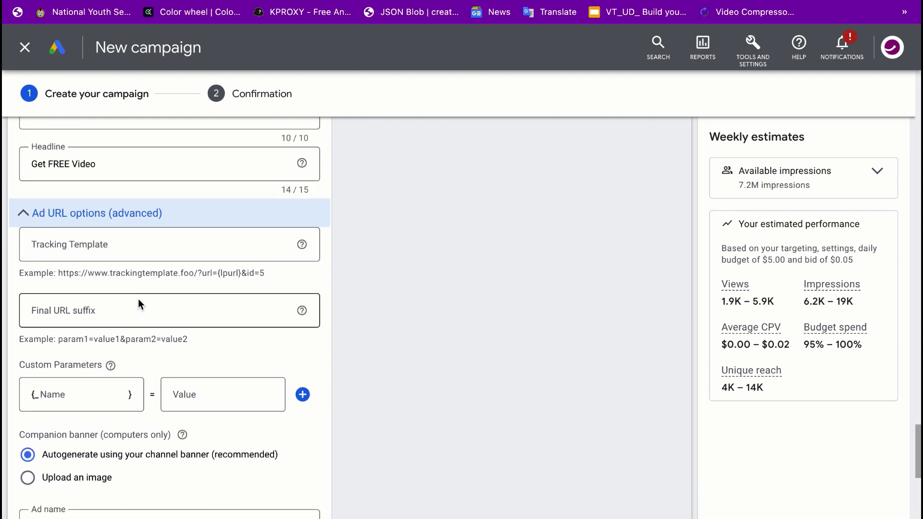
pyautogui.scroll(1, 138, 299)
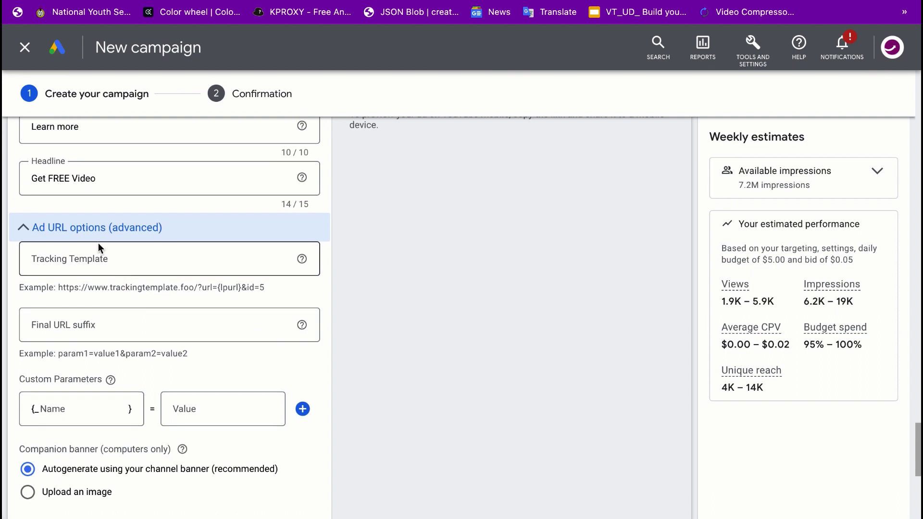
pyautogui.click(27, 229)
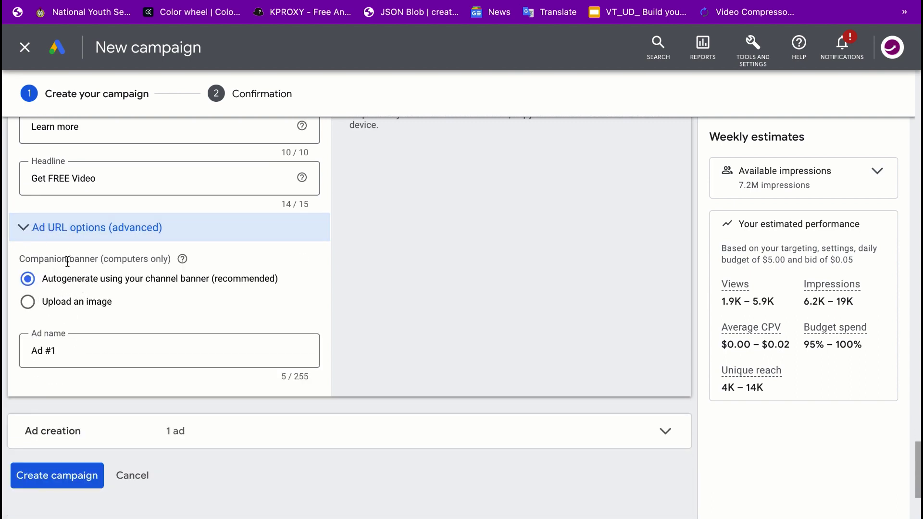
# Check the image upload option for the companion banner and return to autogenerating it from the channel banner.
pyautogui.click(79, 301)
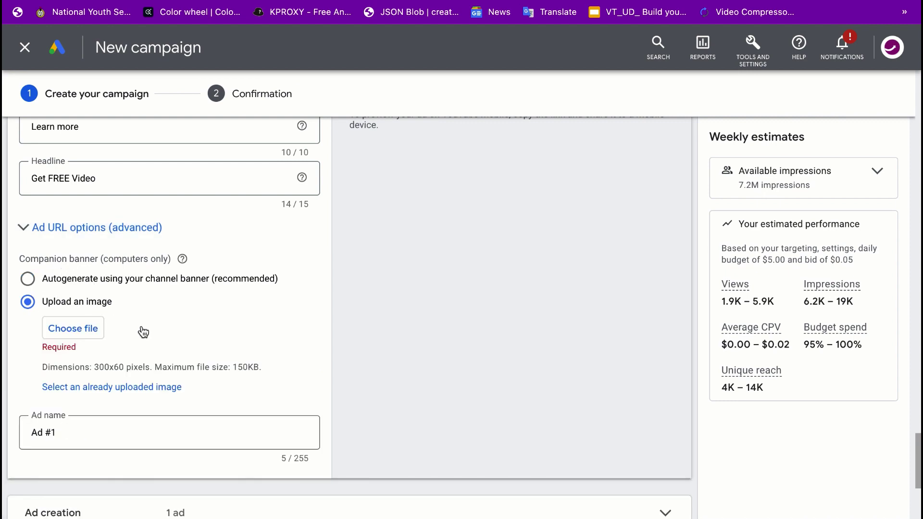
pyautogui.scroll(2, 140, 330)
pyautogui.click(89, 333)
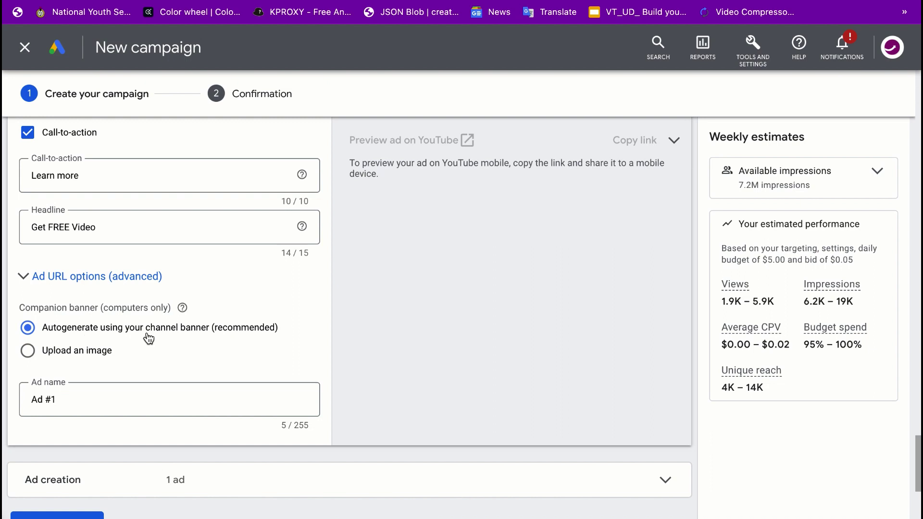
# Rename the ad as "Aff Mar Ad 1".
pyautogui.click(87, 398)
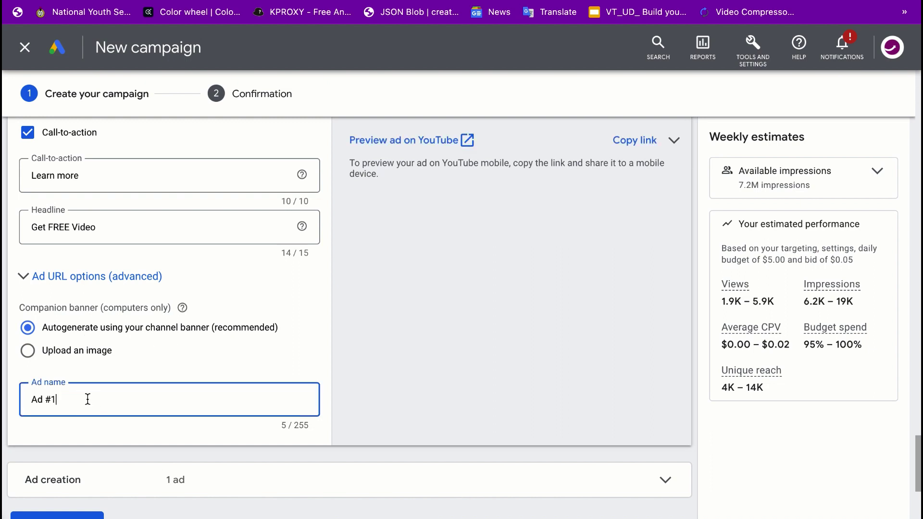
pyautogui.moveTo(57, 399); pyautogui.dragTo(22, 402)
pyautogui.write('Aff ')
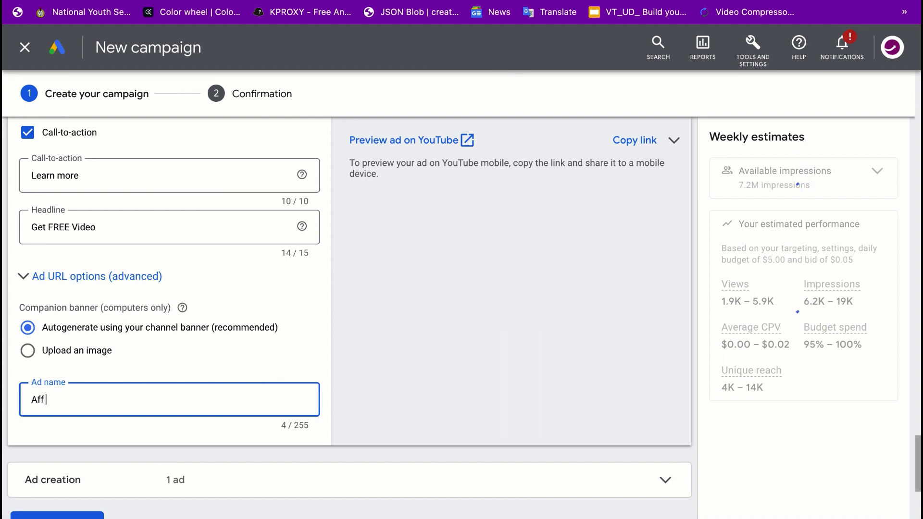
pyautogui.write('Mar Ad ')
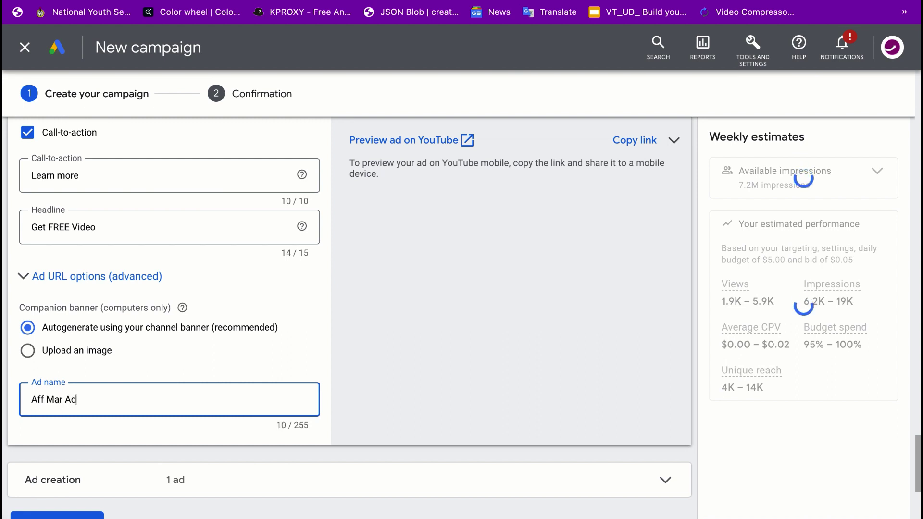
pyautogui.write('1')
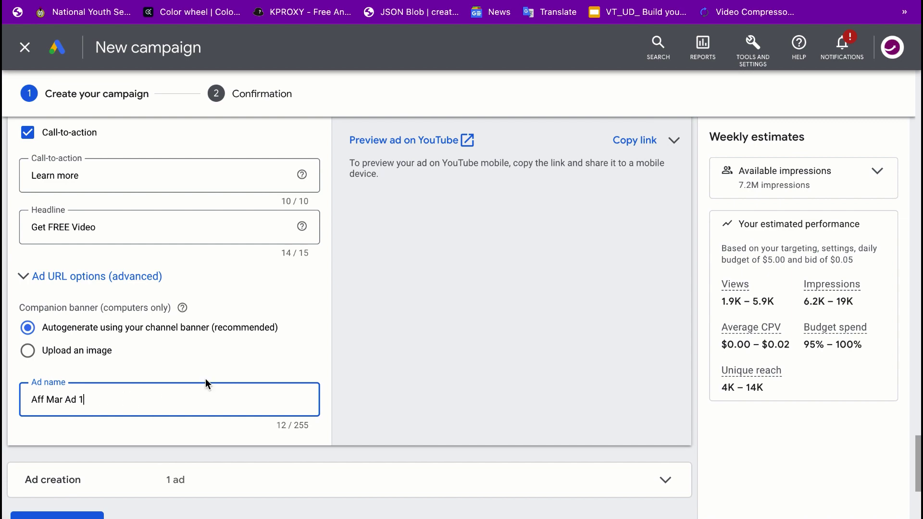
# Review the whole campaign setup, from the ad details and bid to the keywords, content exclusions and ad group name.
pyautogui.scroll(7, 416, 319)
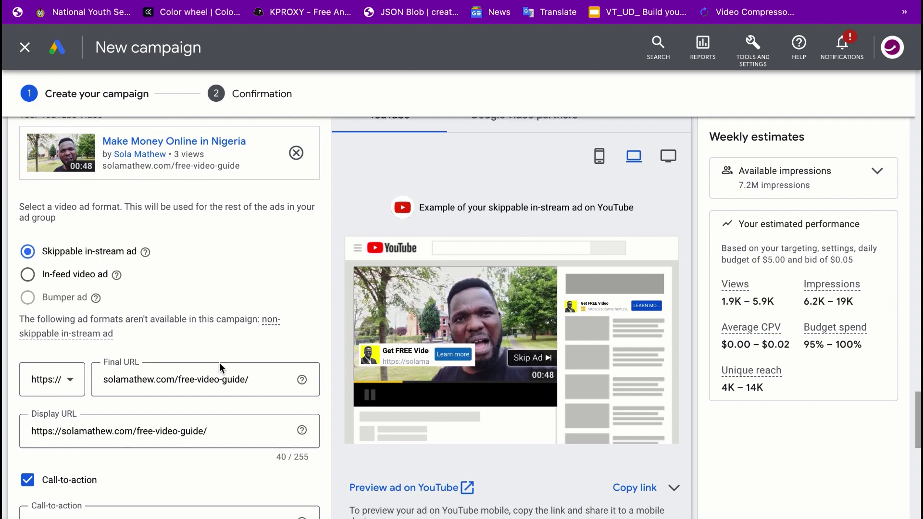
pyautogui.scroll(-10, 219, 367)
pyautogui.scroll(1, 220, 368)
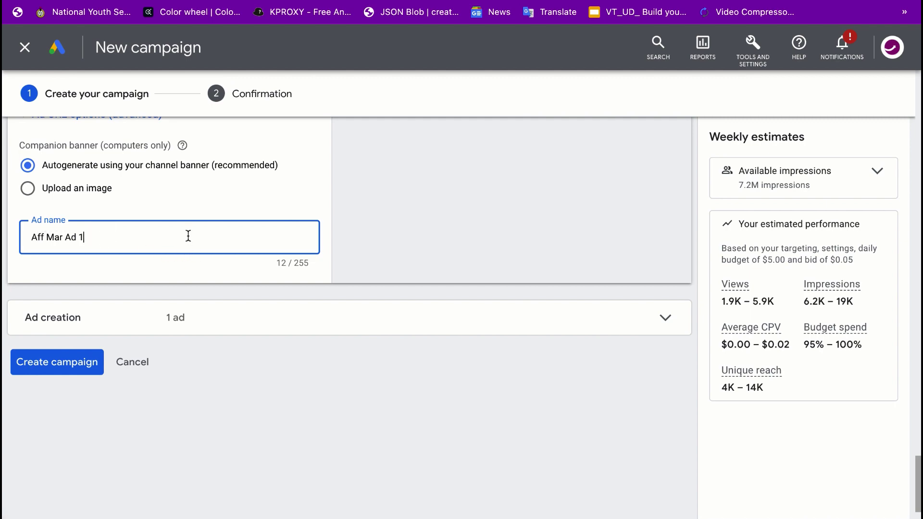
pyautogui.scroll(10, 191, 244)
pyautogui.scroll(12, 187, 235)
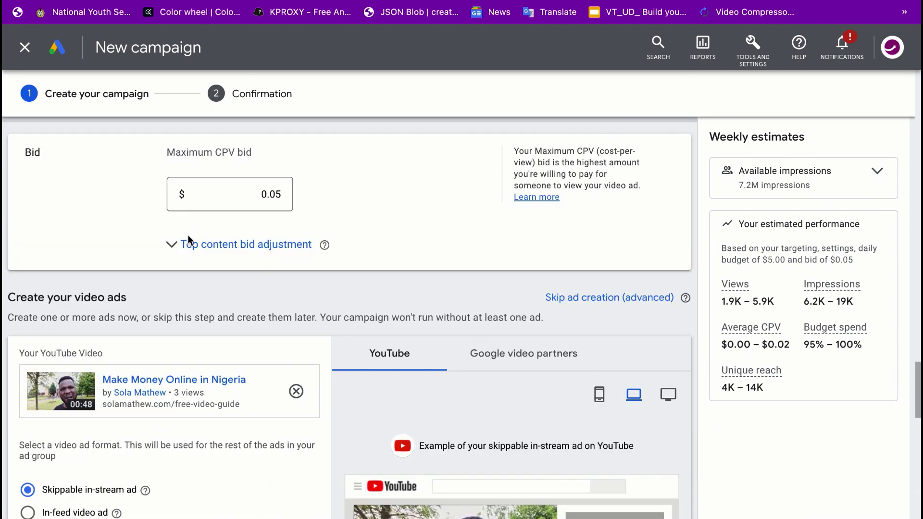
pyautogui.scroll(12, 238, 283)
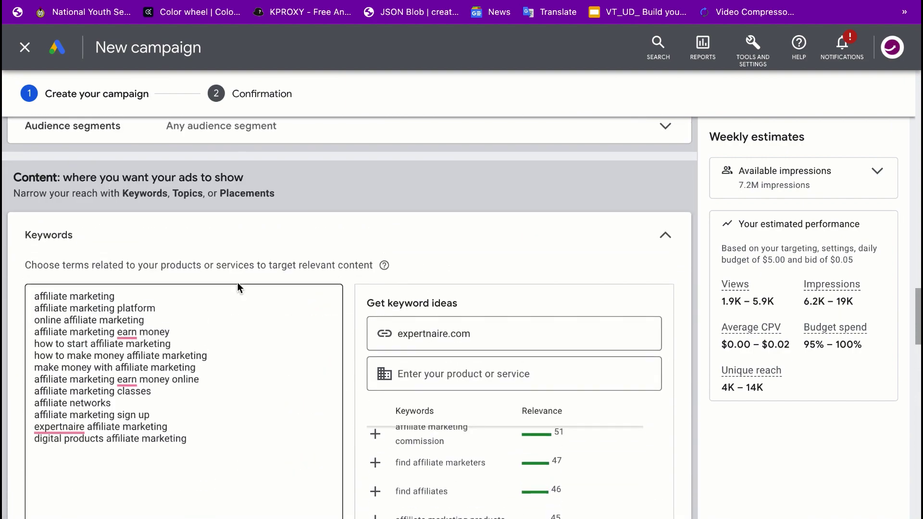
pyautogui.scroll(10, 239, 288)
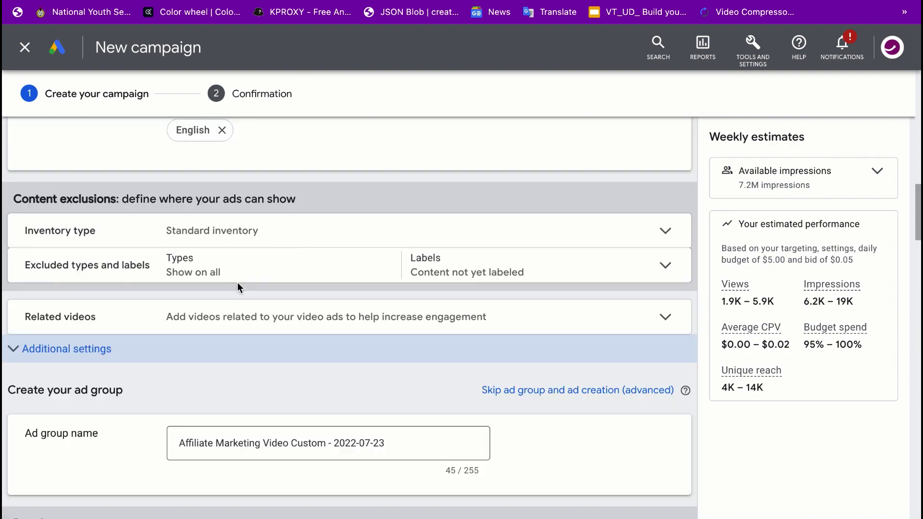
pyautogui.scroll(-11, 239, 289)
pyautogui.scroll(-20, 237, 287)
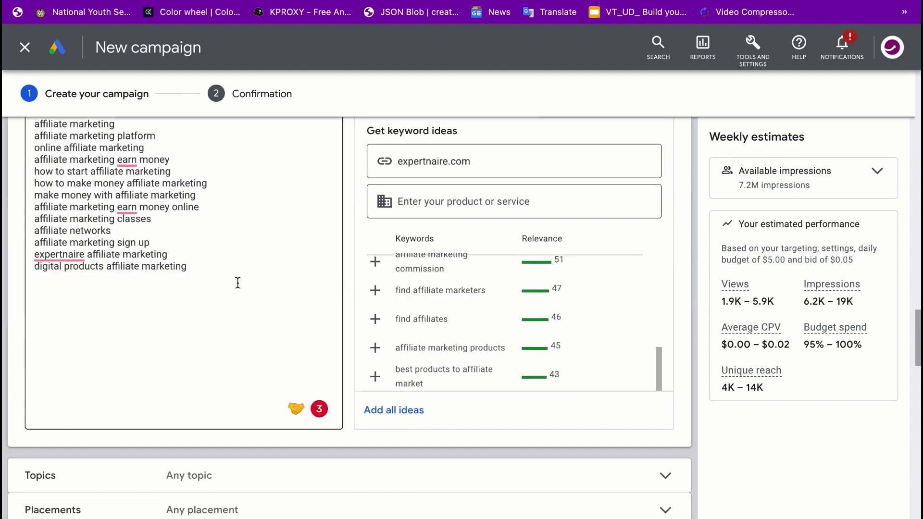
pyautogui.scroll(-2, 239, 289)
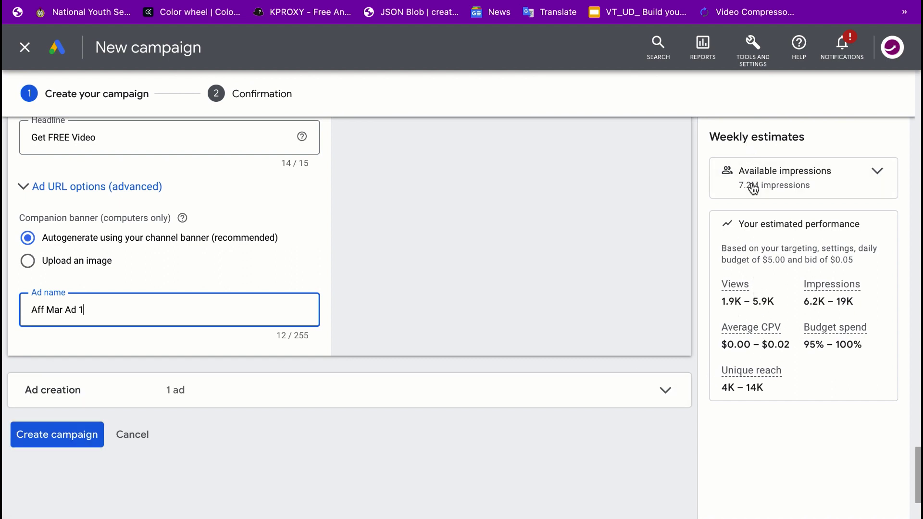
# Examine the campaign's weekly estimates for views, impressions, average CPV, budget spend and unique reach.
pyautogui.scroll(3, 766, 235)
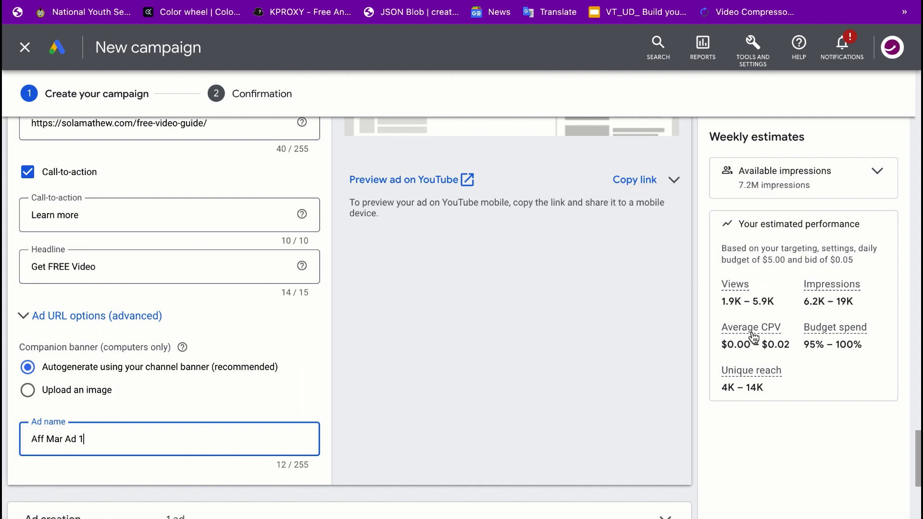
pyautogui.moveTo(769, 334)
pyautogui.moveTo(792, 344); pyautogui.dragTo(823, 351)
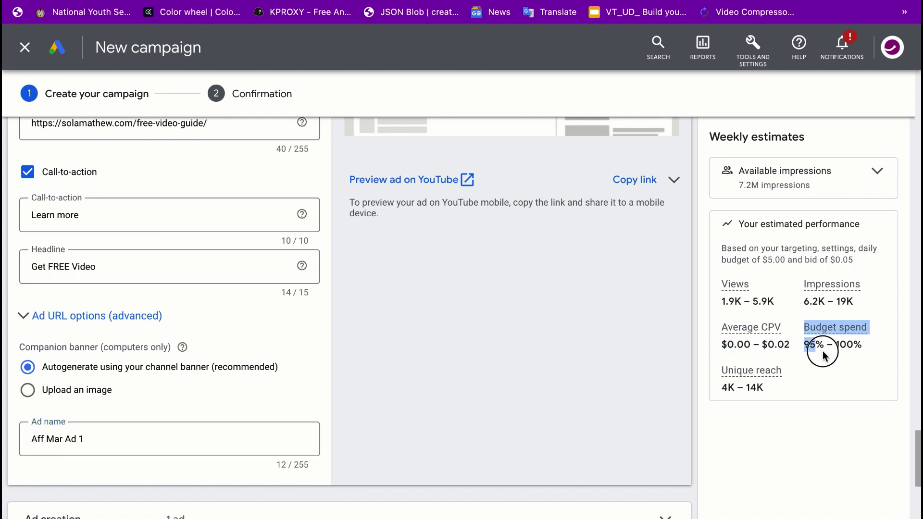
pyautogui.click(847, 378)
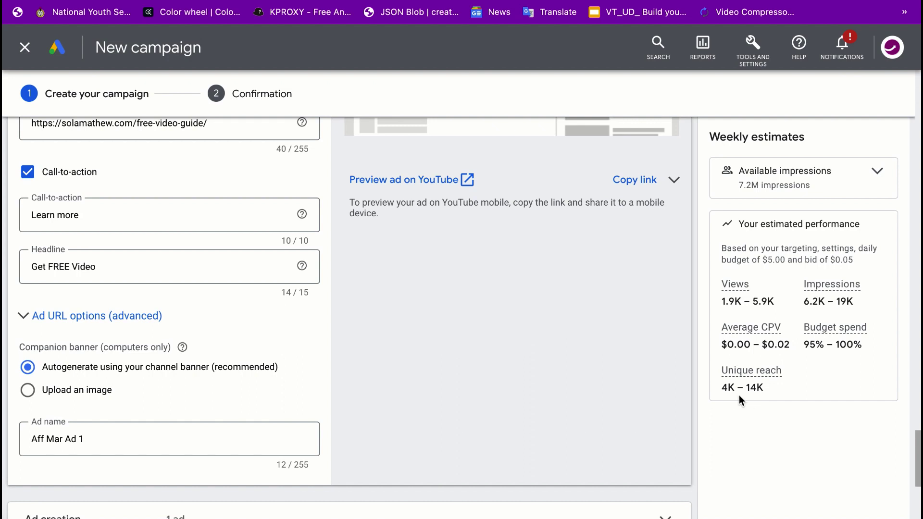
# Check the ad listed under Ad creation and submit the campaign for creation.
pyautogui.scroll(-5, 736, 397)
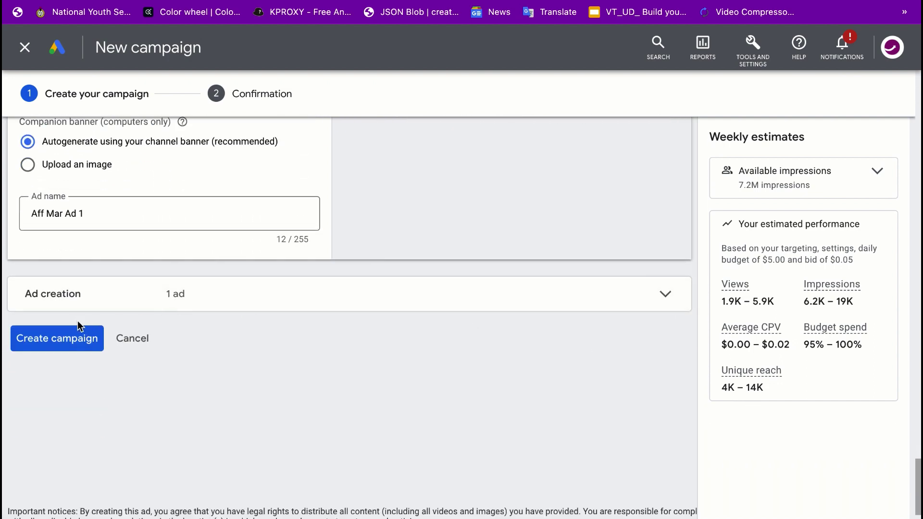
pyautogui.click(665, 294)
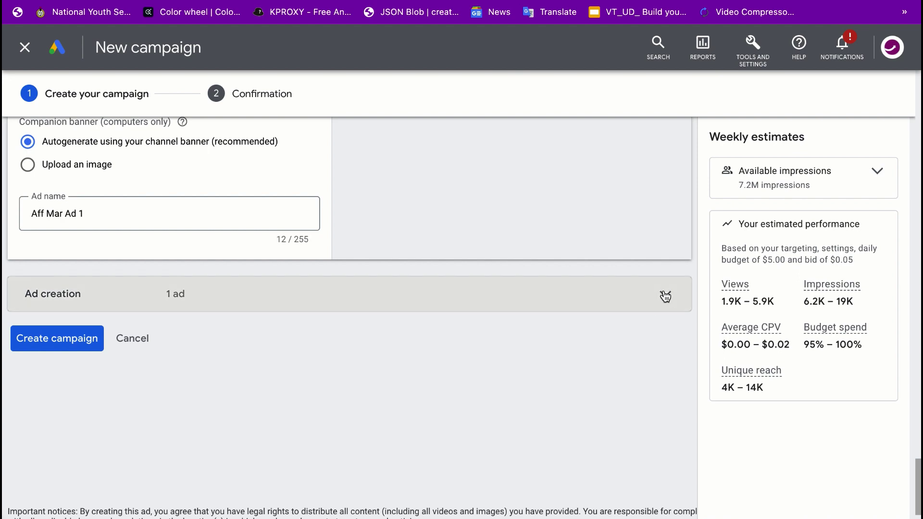
pyautogui.scroll(-2, 539, 322)
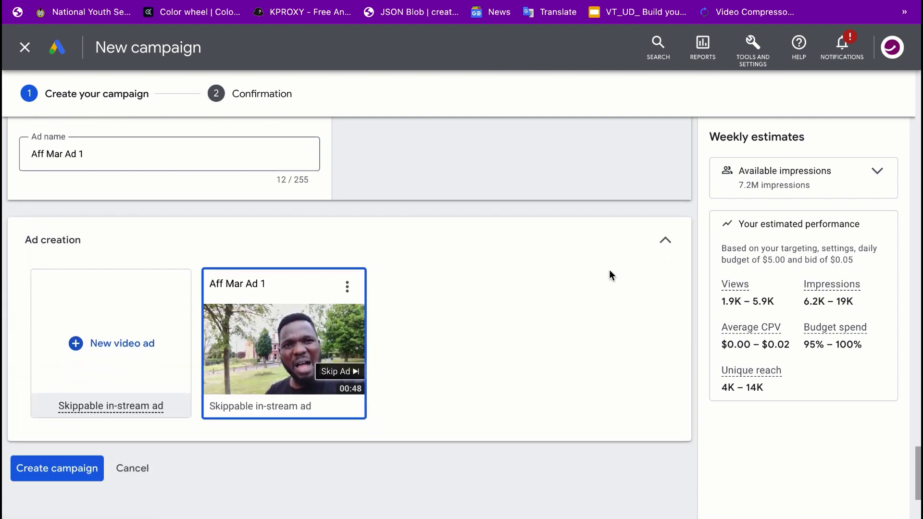
pyautogui.click(665, 243)
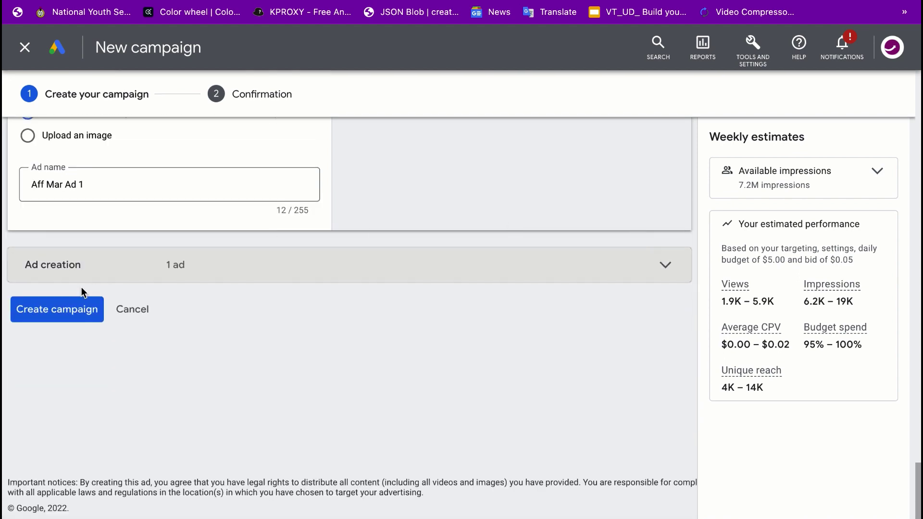
pyautogui.click(63, 311)
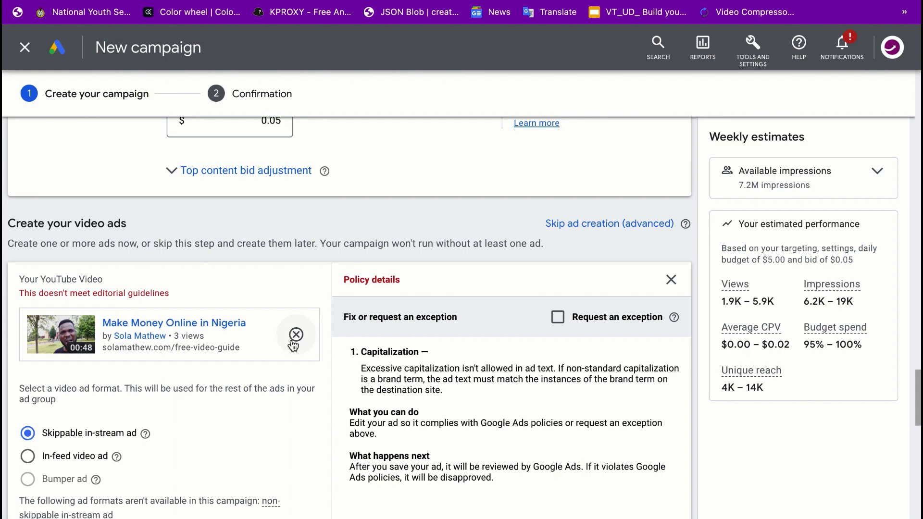
# Check the keywords, bid and ad fields for the editorial guideline problem and try submitting the campaign again.
pyautogui.scroll(1, 291, 339)
pyautogui.scroll(5, 286, 310)
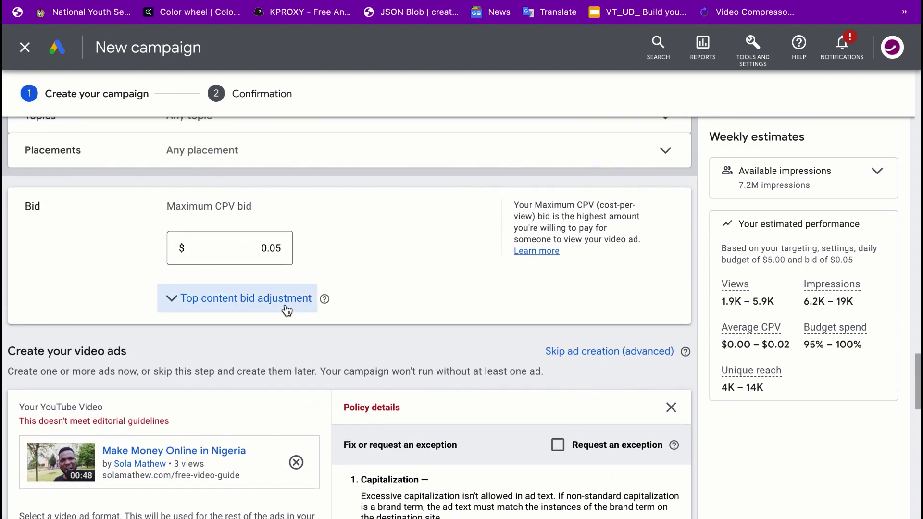
pyautogui.scroll(15, 286, 310)
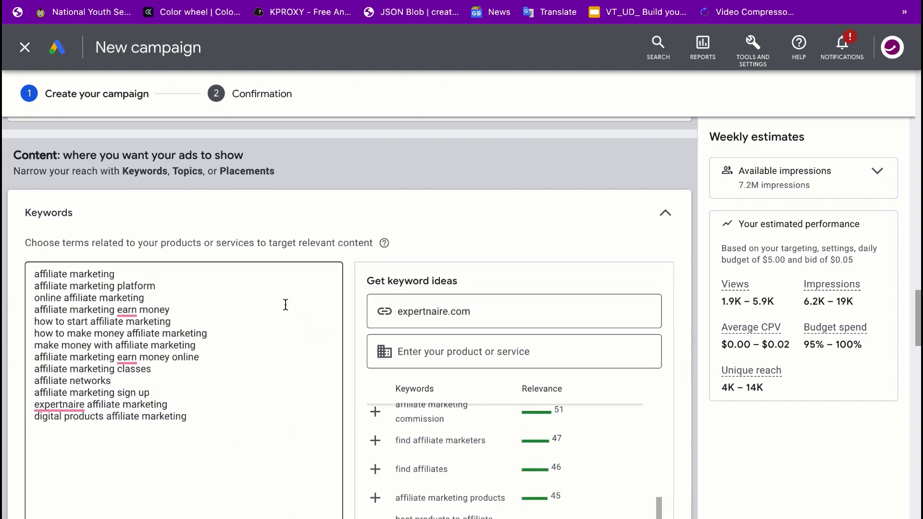
pyautogui.scroll(-20, 285, 306)
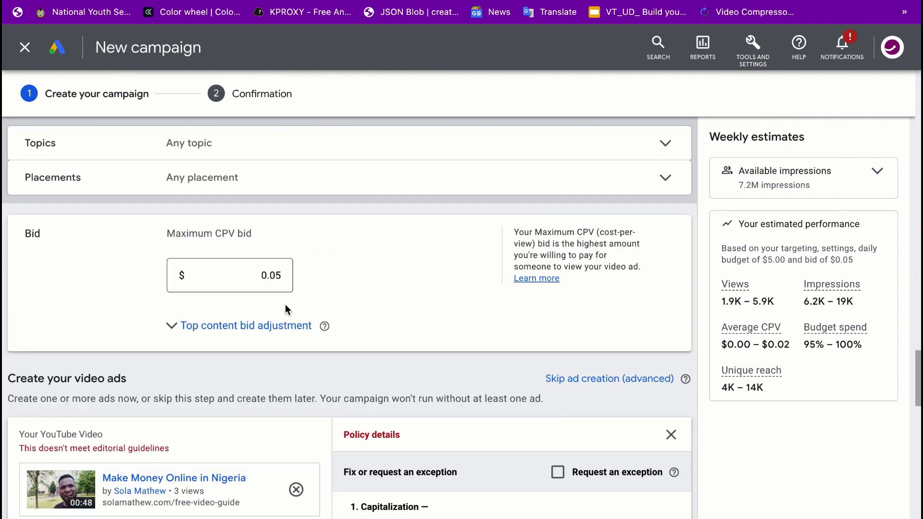
pyautogui.scroll(4, 285, 307)
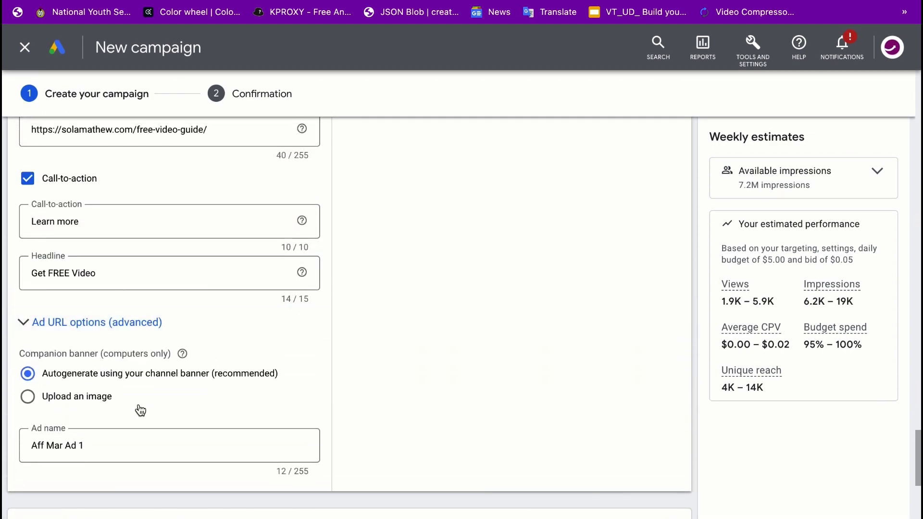
pyautogui.scroll(-5, 123, 426)
pyautogui.click(50, 326)
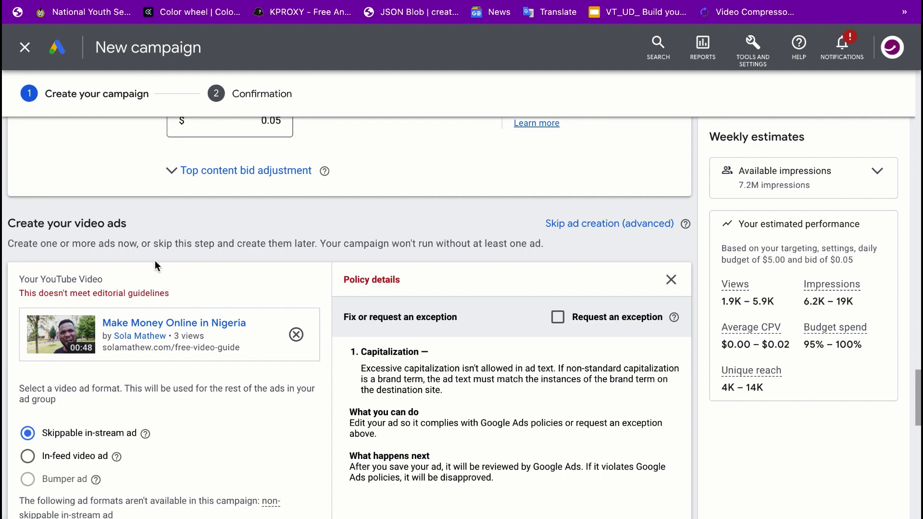
# Read the capitalization policy details and check the ad's format, URLs, call-to-action and headline for the offending text.
pyautogui.scroll(-3, 262, 244)
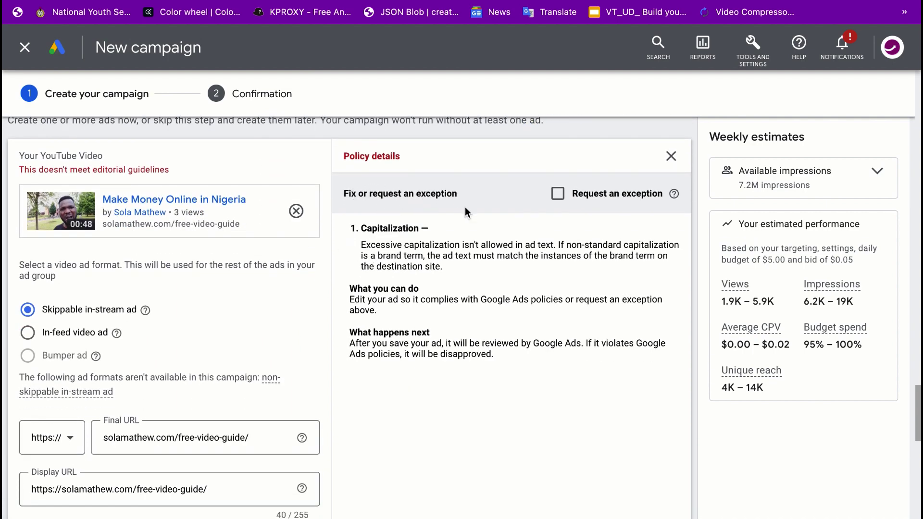
pyautogui.scroll(-2, 186, 316)
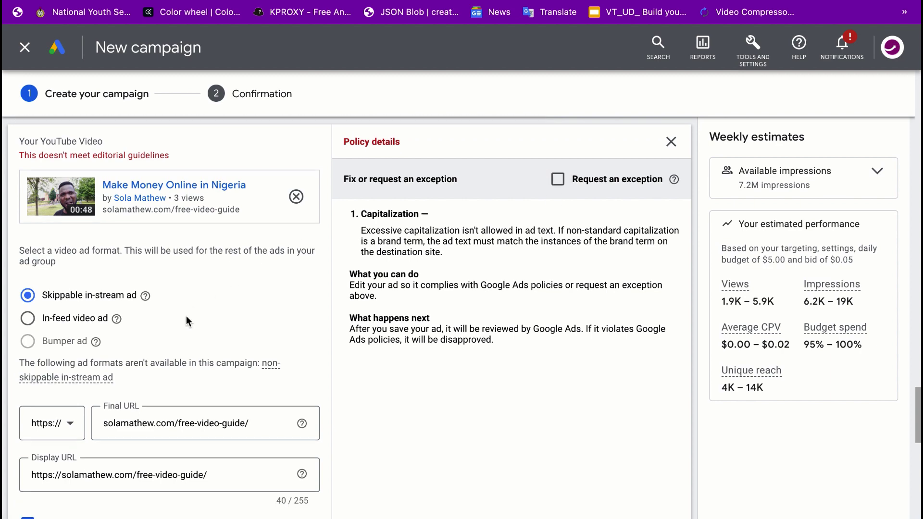
pyautogui.scroll(-6, 186, 316)
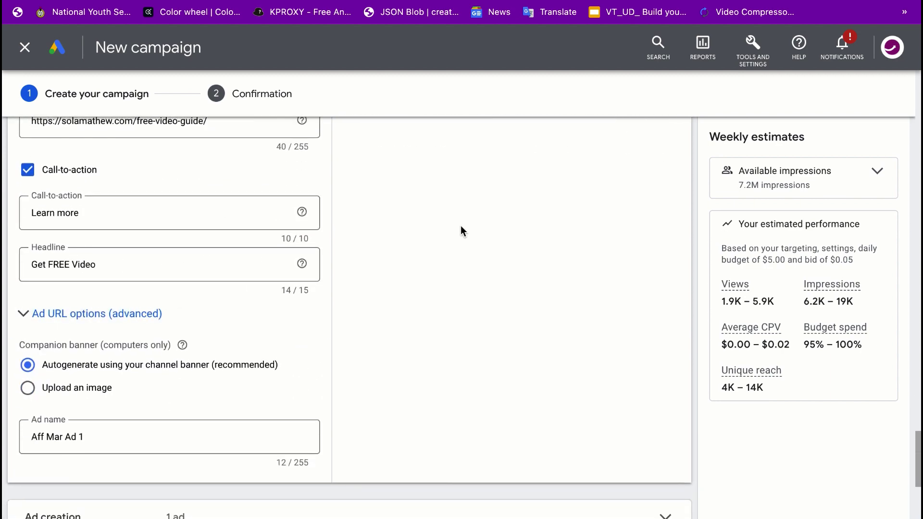
pyautogui.scroll(6, 460, 227)
pyautogui.scroll(2, 460, 226)
pyautogui.scroll(-5, 460, 226)
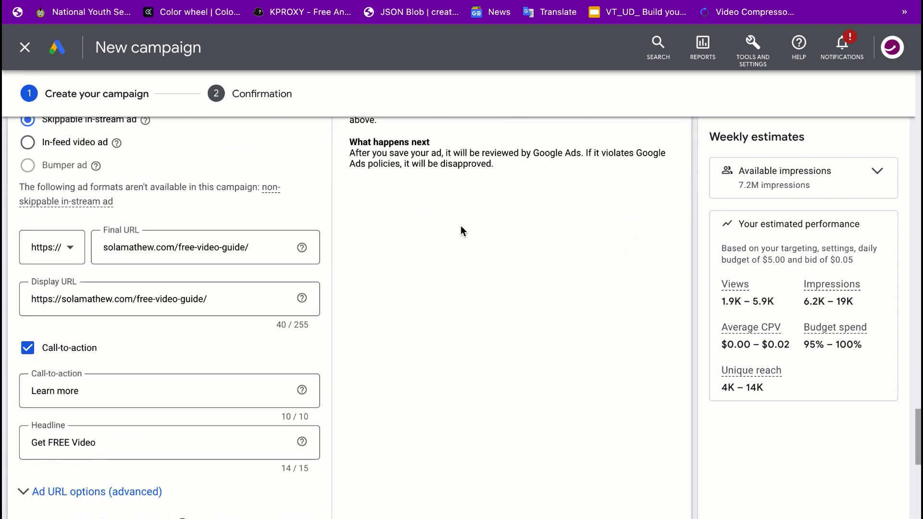
pyautogui.scroll(-3, 460, 226)
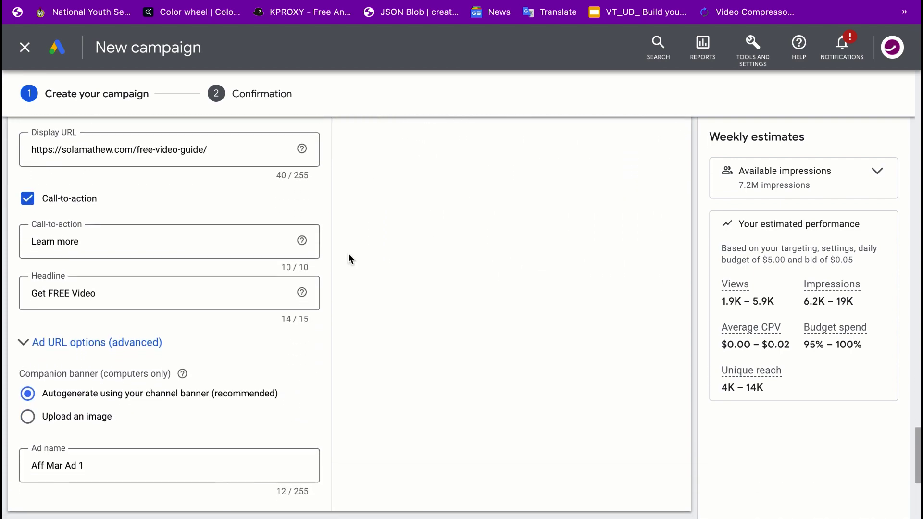
# Rewrite the ad's headline as "Get Free Video" to remove the excessive capitalization.
pyautogui.click(71, 290)
pyautogui.moveTo(72, 290); pyautogui.dragTo(43, 289)
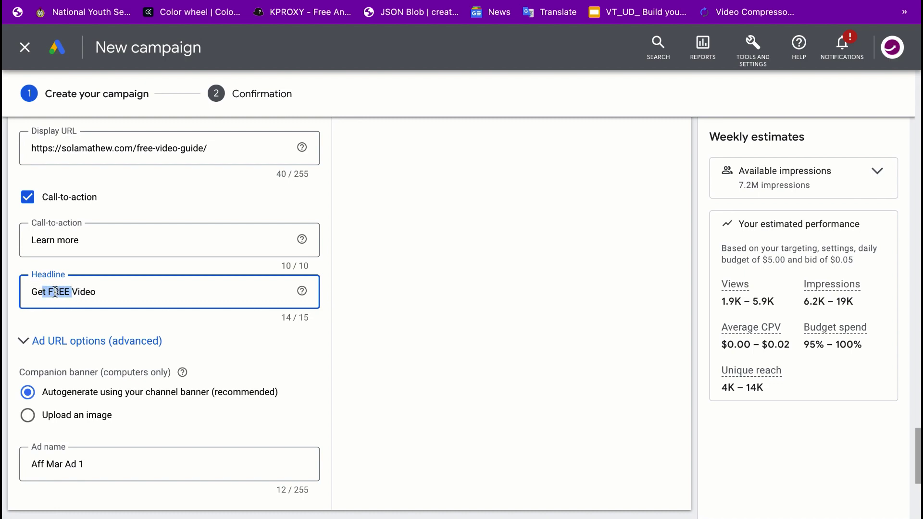
pyautogui.click(81, 291)
pyautogui.click(70, 291)
pyautogui.press('BackSpace')
pyautogui.press('BackSpace')
pyautogui.press('BackSpace')
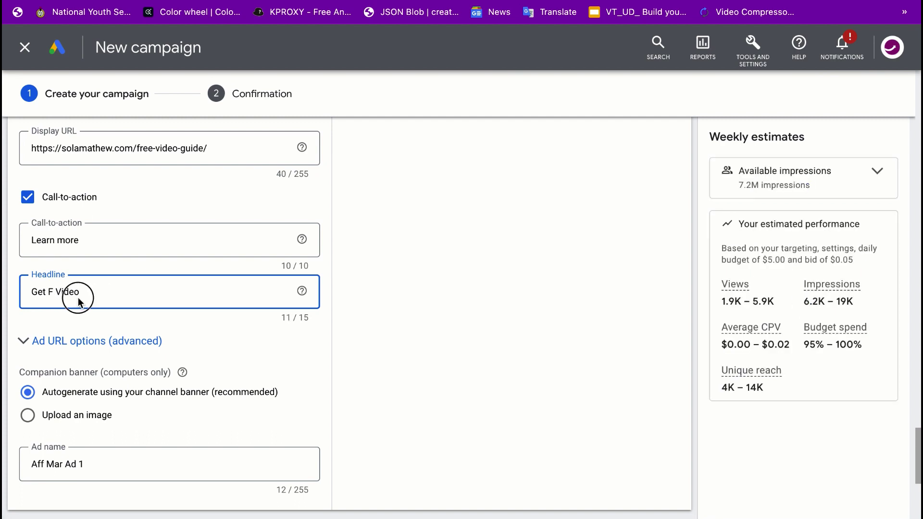
pyautogui.moveTo(81, 294); pyautogui.dragTo(29, 296)
pyautogui.write('G')
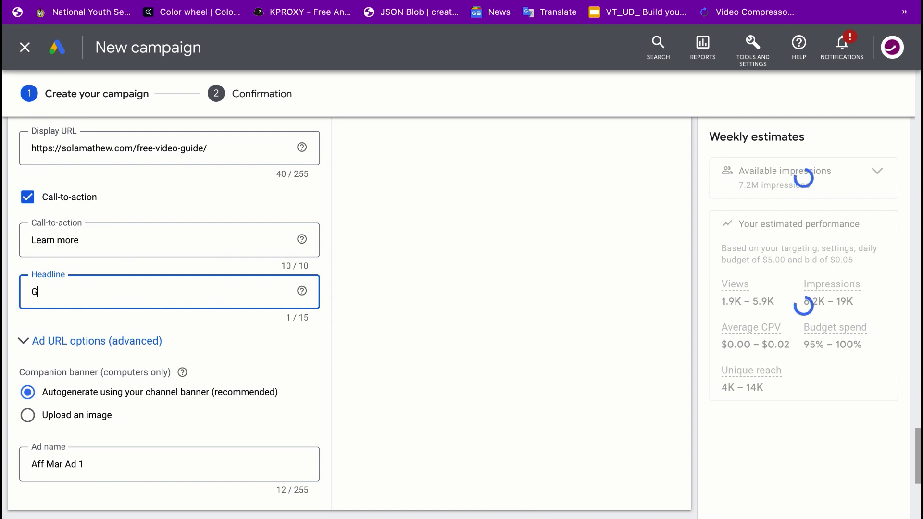
pyautogui.write('et Free Video')
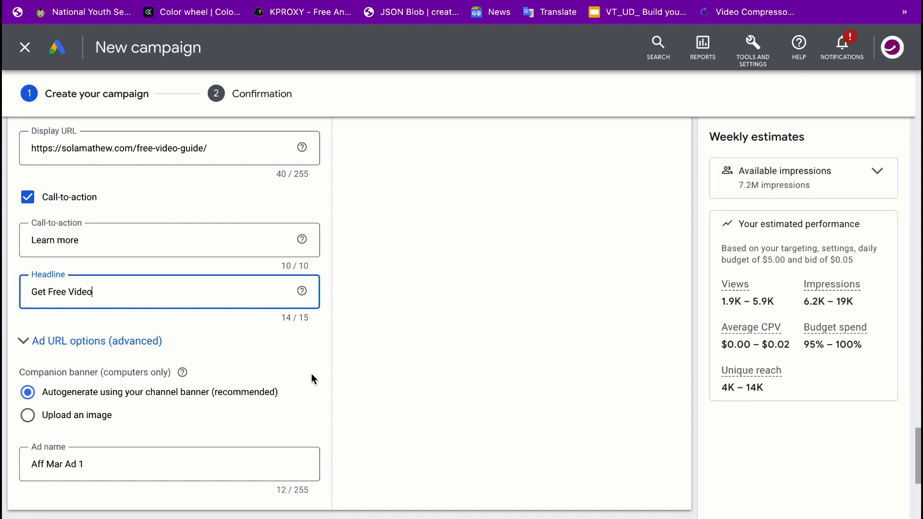
# Look over the corrected ad's fields once more and submit the campaign for creation.
pyautogui.scroll(-1, 241, 310)
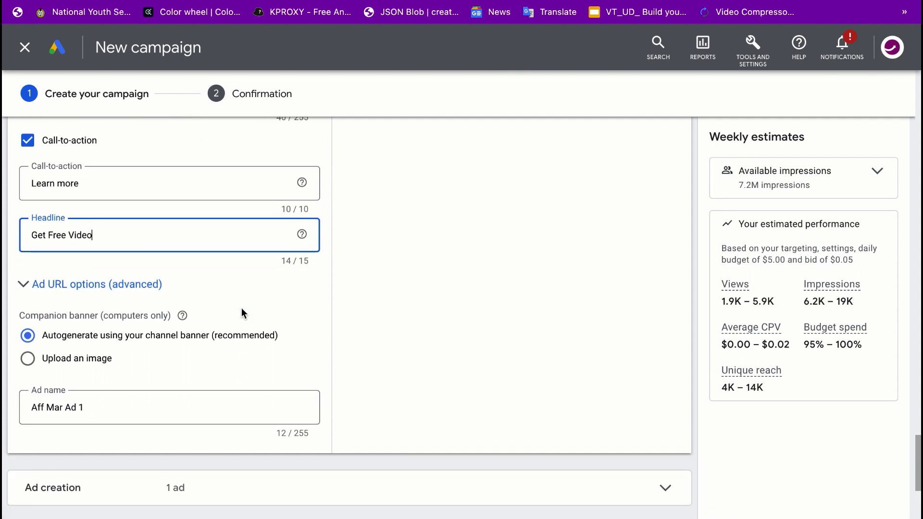
pyautogui.scroll(2, 242, 310)
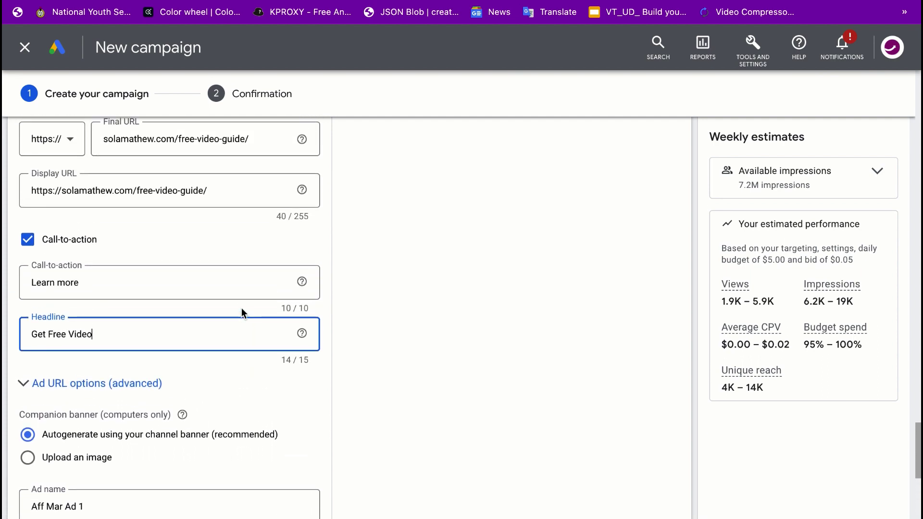
pyautogui.scroll(7, 241, 312)
pyautogui.scroll(-6, 242, 307)
pyautogui.scroll(-7, 250, 313)
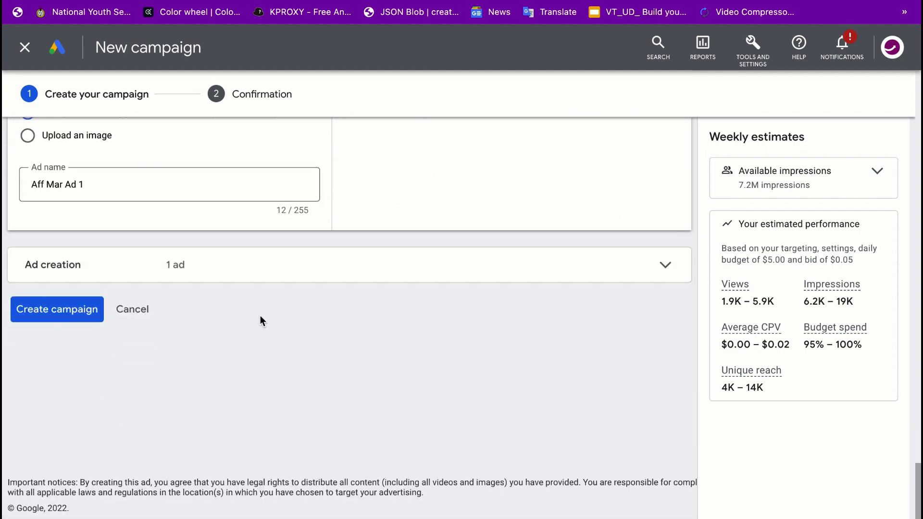
pyautogui.click(62, 310)
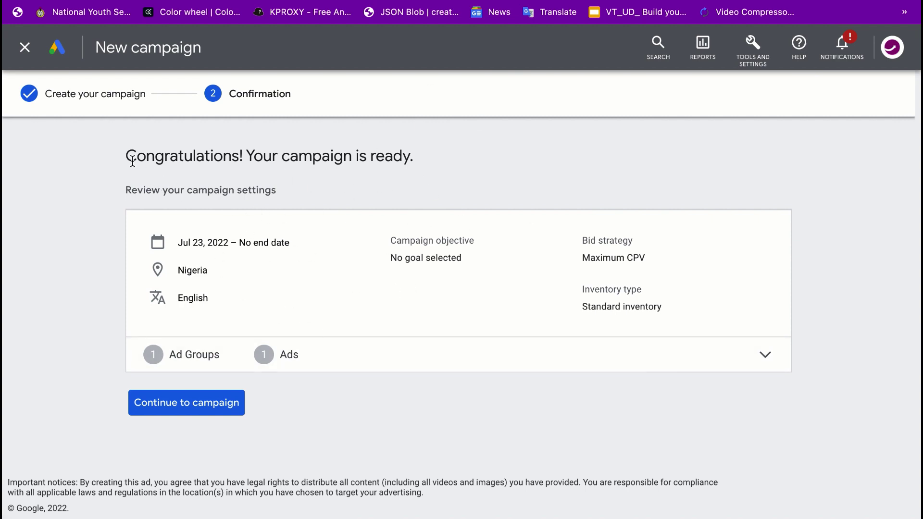
# Continue from the confirmation to the new campaign and look over the performance columns of its ad group.
pyautogui.moveTo(131, 156); pyautogui.dragTo(429, 166)
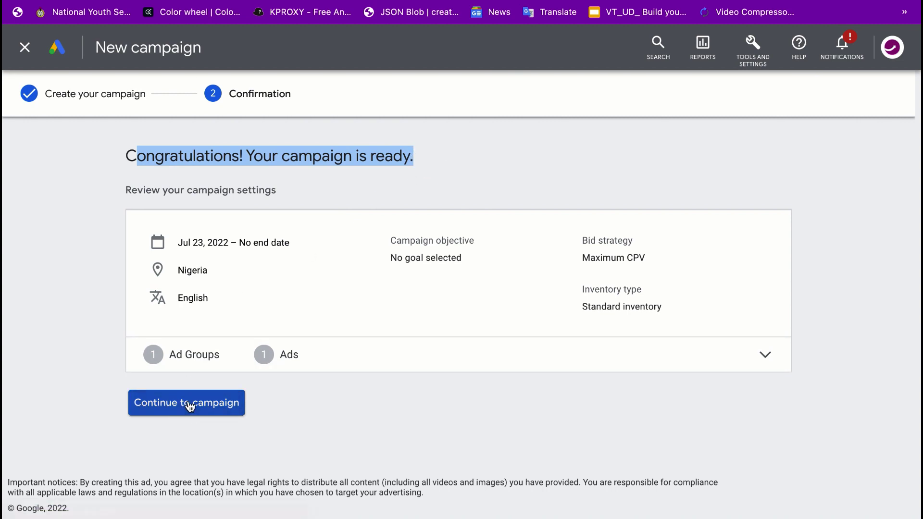
pyautogui.click(230, 406)
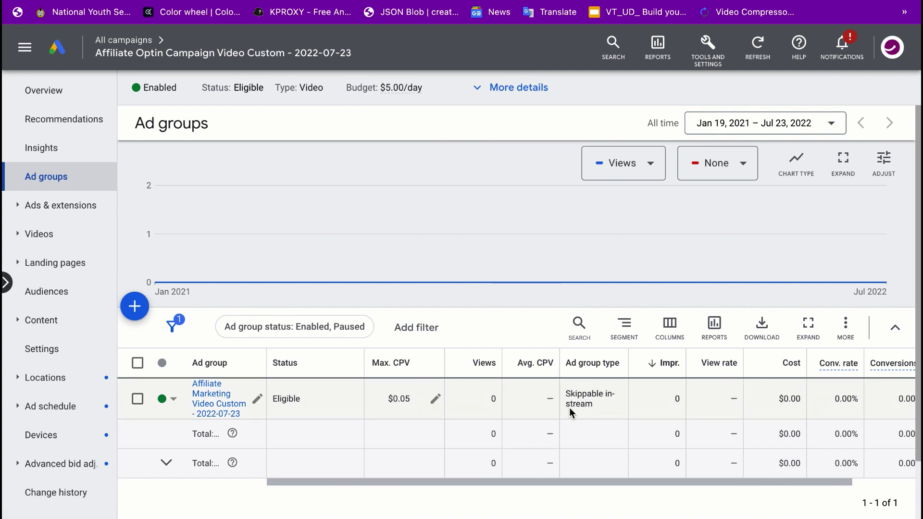
pyautogui.scroll(-1, 675, 411)
pyautogui.hscroll(2, 676, 411)
pyautogui.scroll(-1, 675, 411)
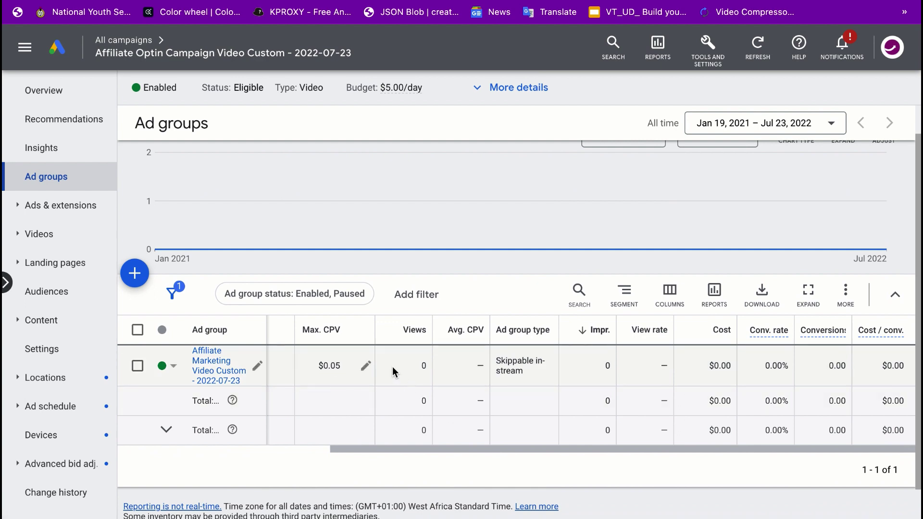
pyautogui.scroll(1, 394, 374)
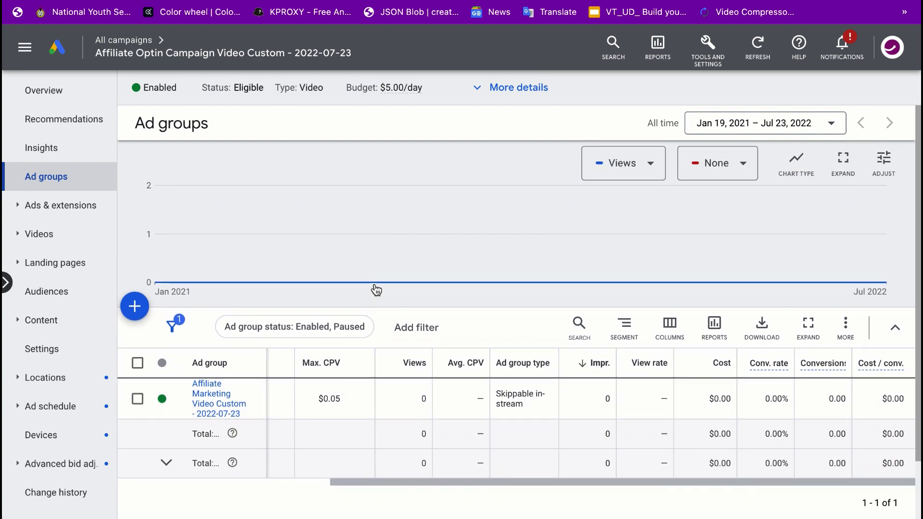